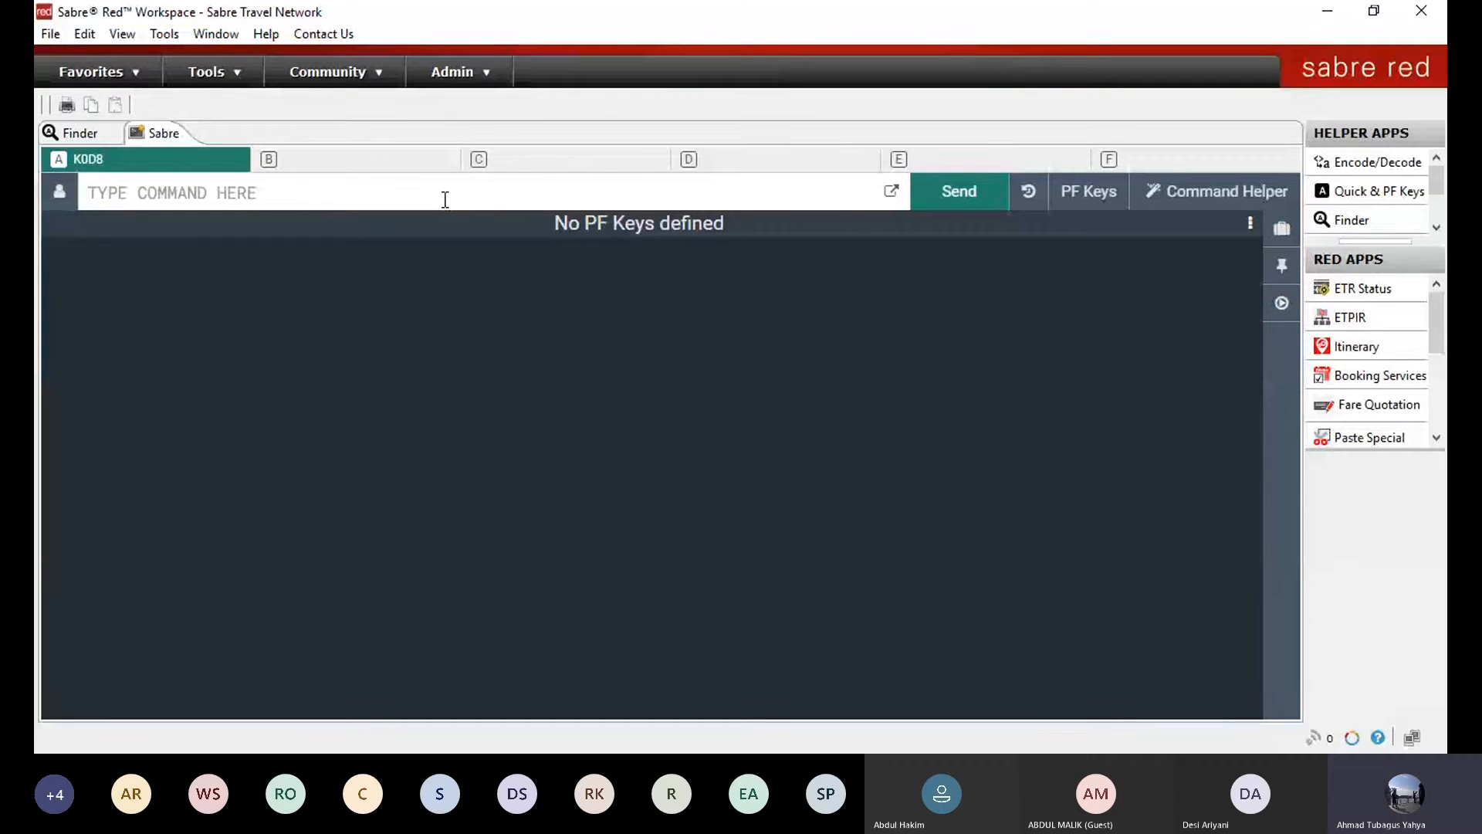
# Dismiss the empty PF Keys list and bring up the Notepad PNR note
pyautogui.click(1088, 190)
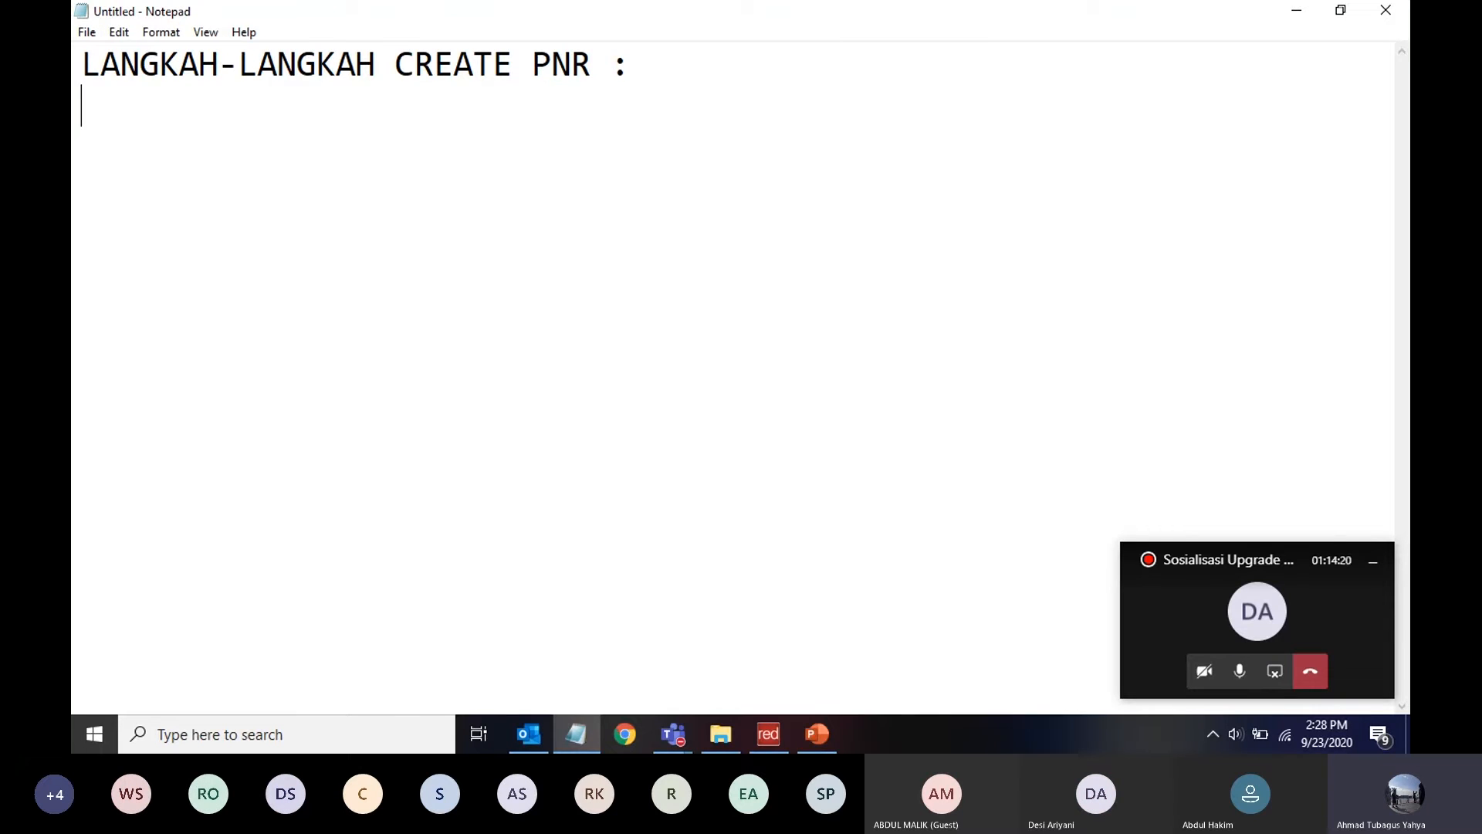
# Finish the seven-step PNR list and highlight step 1, toggling the meeting mic off and on
pyautogui.write('1. BUKA AVAILABILITY')
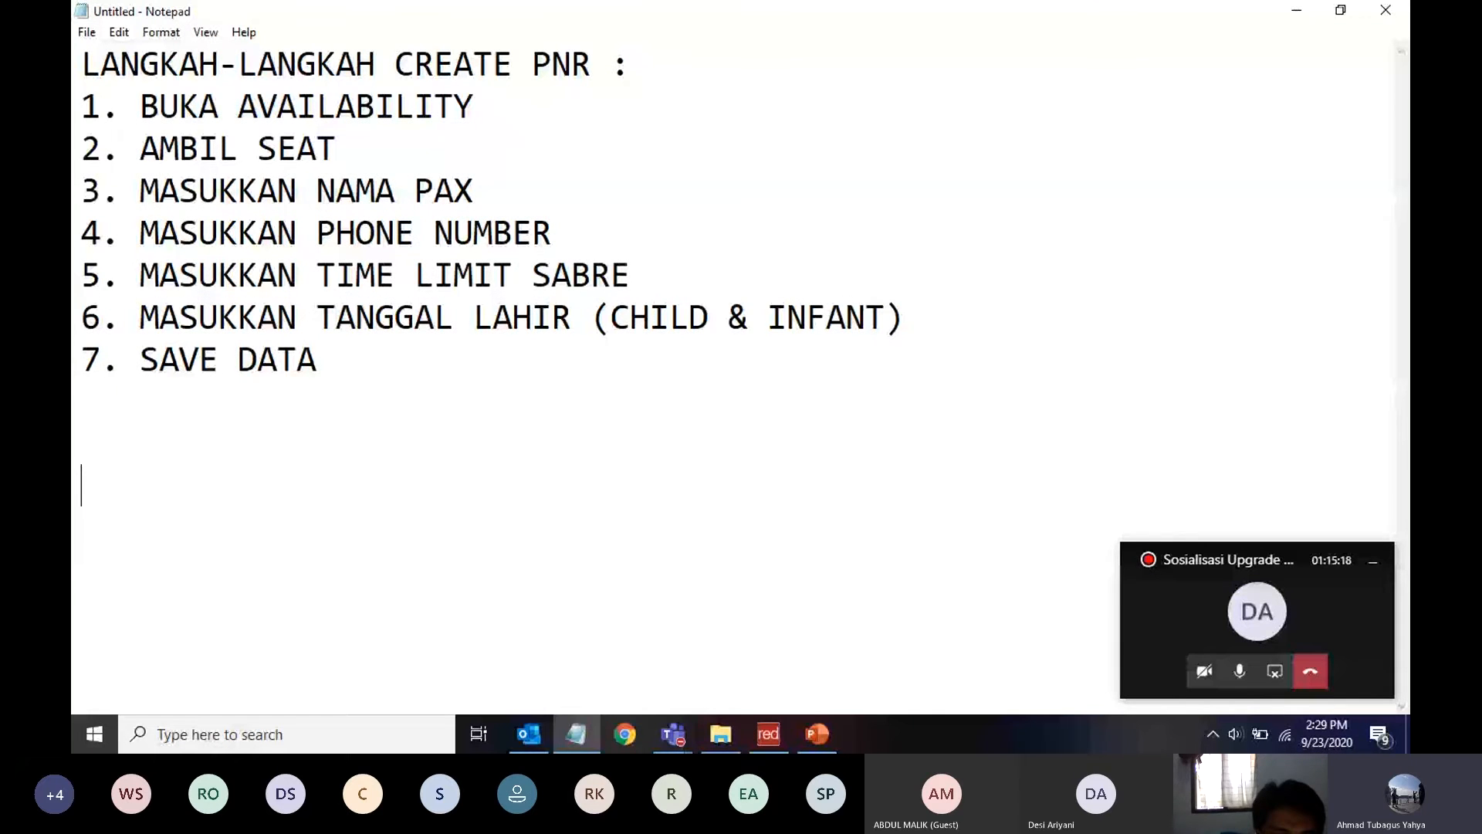
pyautogui.moveTo(82, 106); pyautogui.dragTo(485, 112)
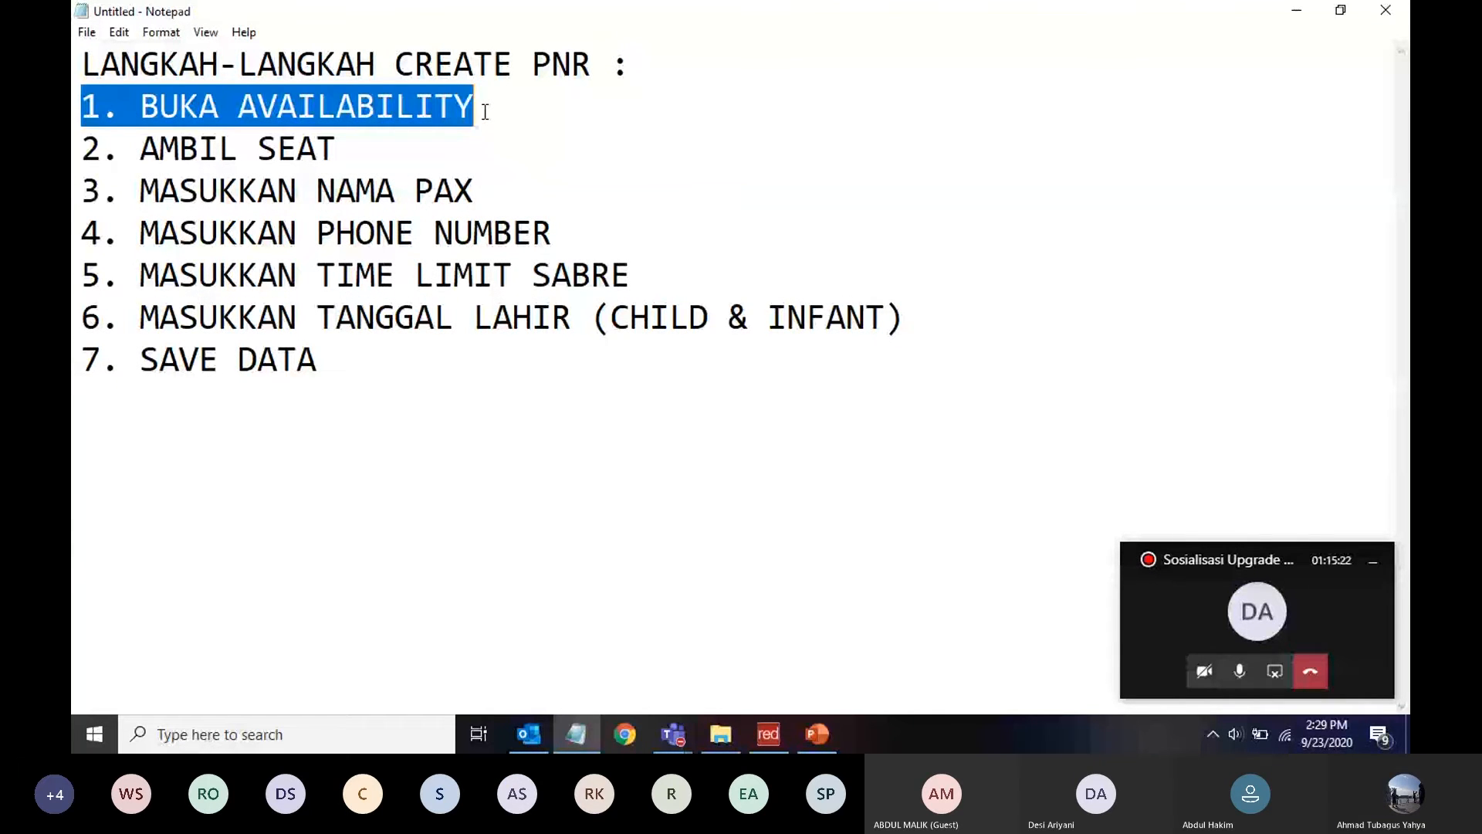
pyautogui.click(1235, 671)
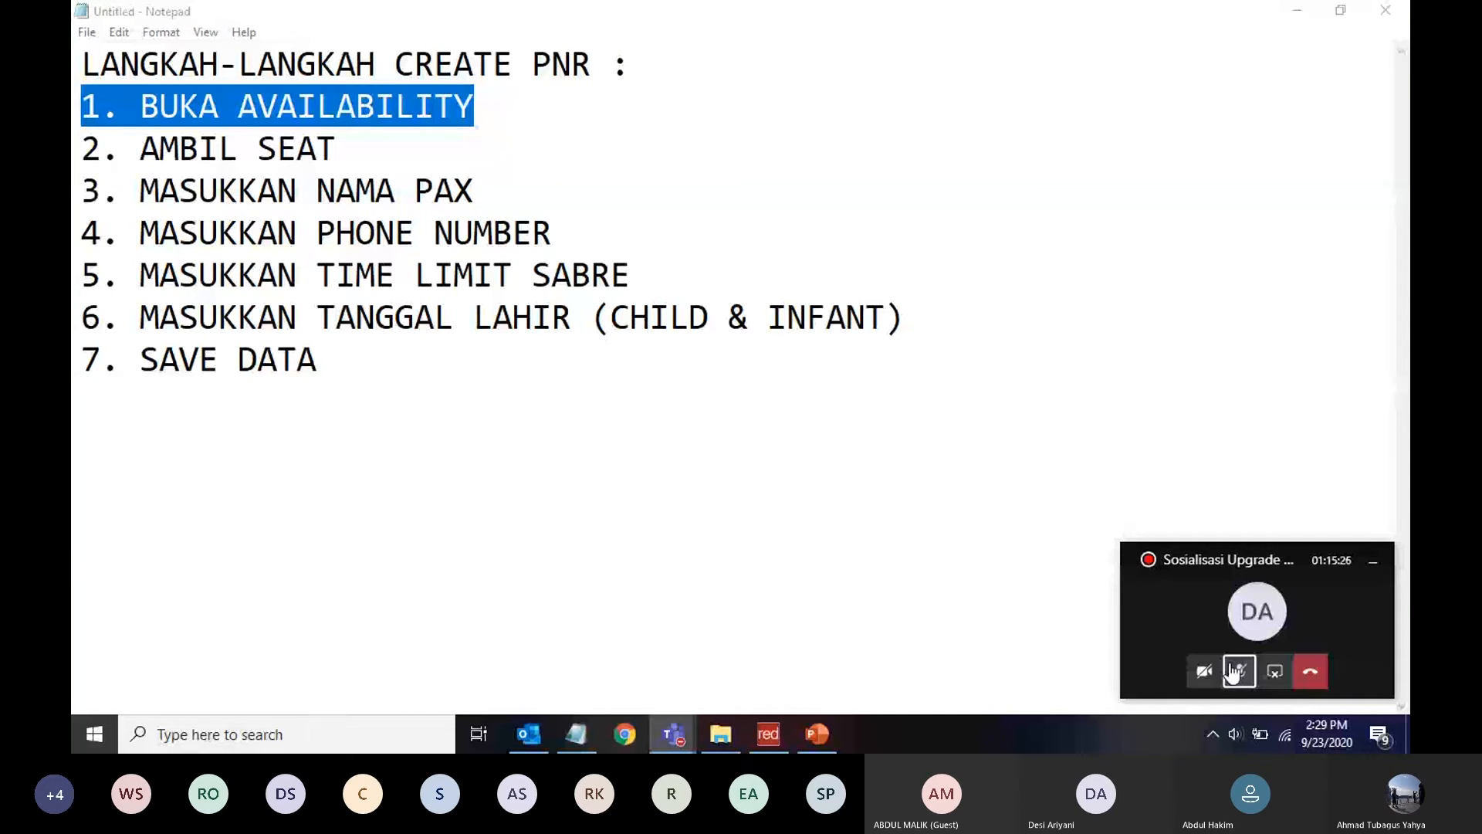
pyautogui.click(1235, 671)
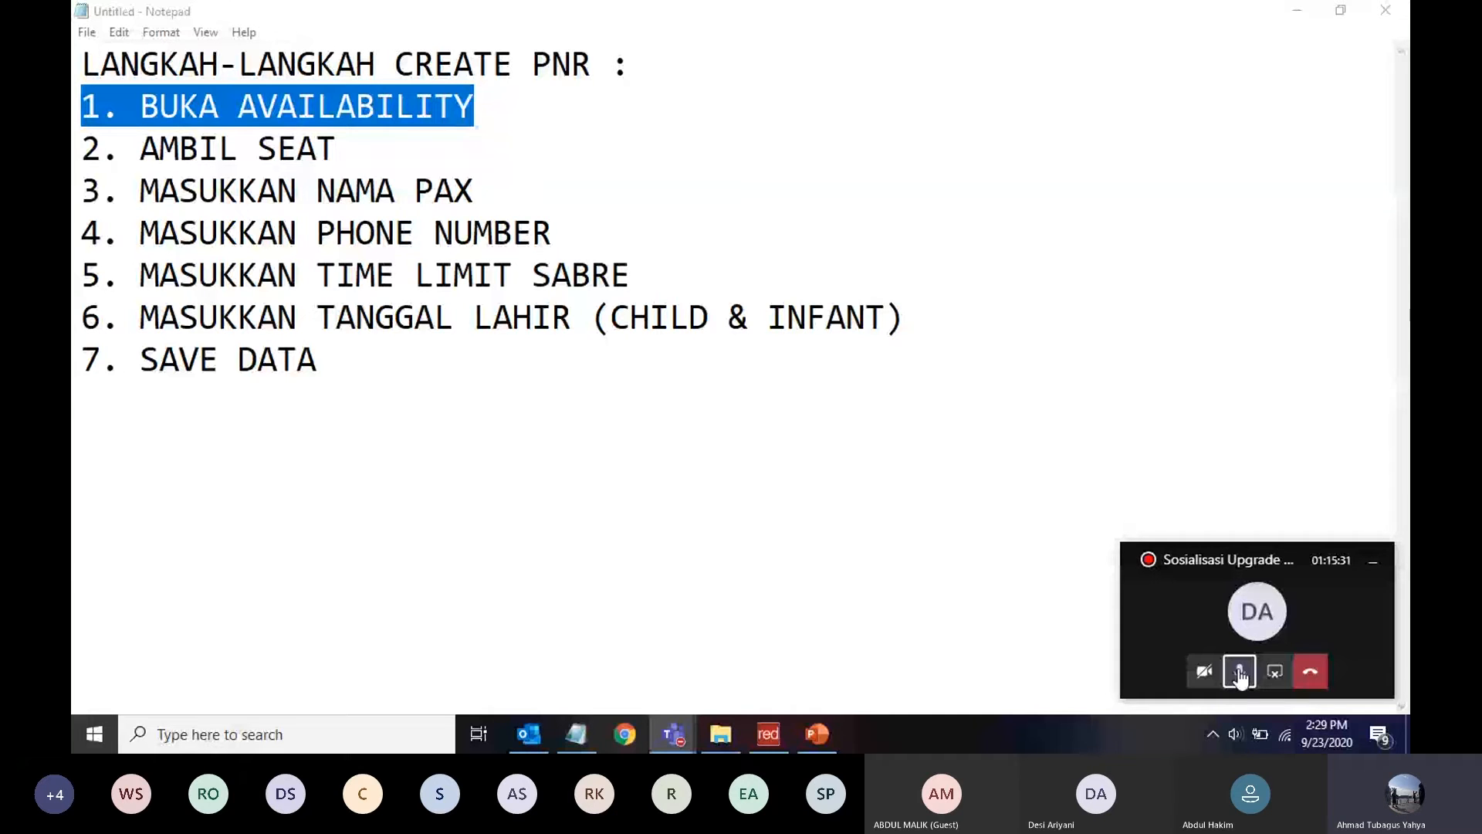
# Open blank lines below step 1. BUKA AVAILABILITY
pyautogui.click(494, 108)
pyautogui.press('Return')
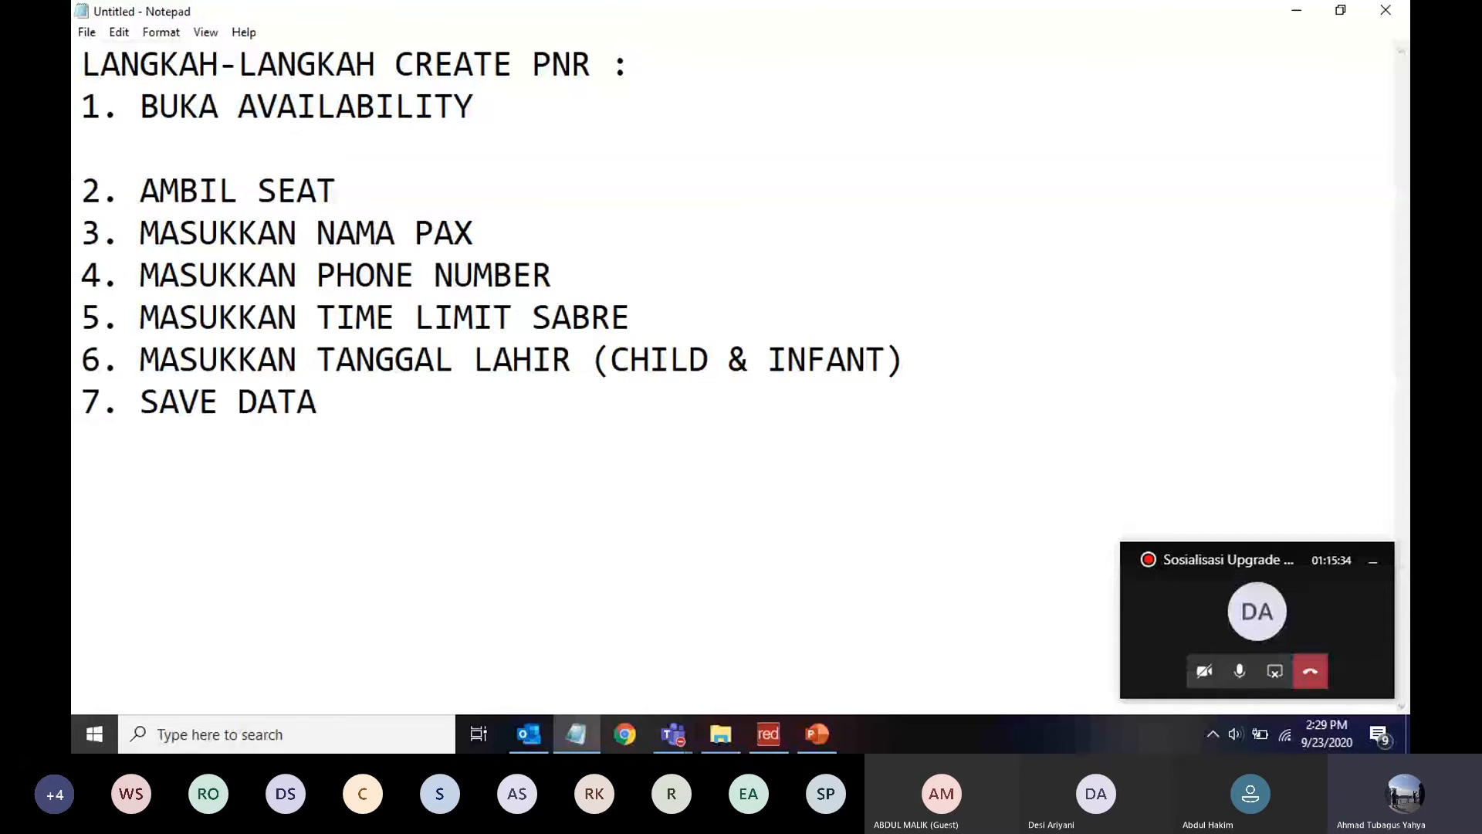
pyautogui.press('Return')
pyautogui.press('Return')
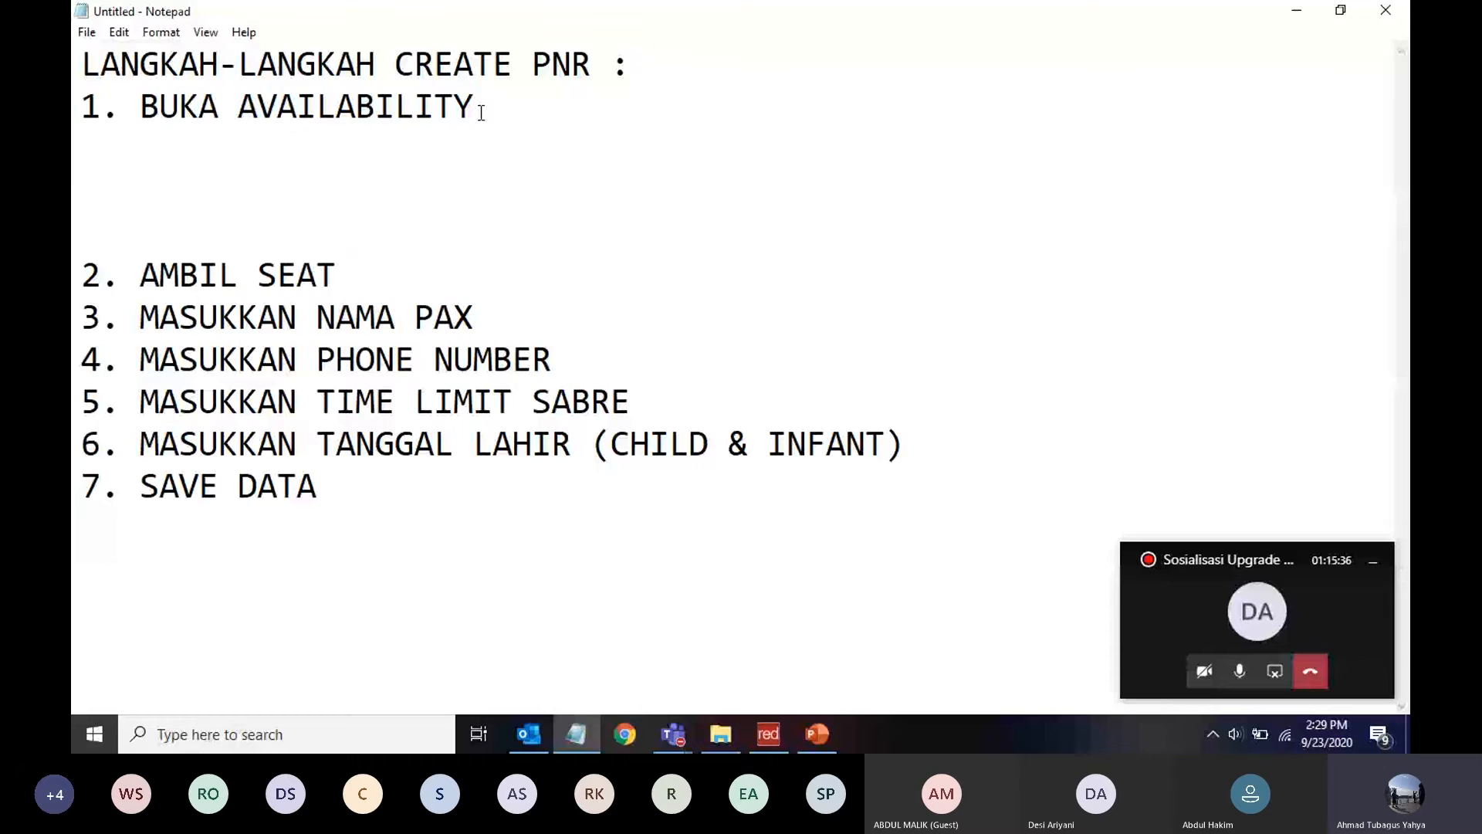
# Write 120FEBCGKHKG#GA under step 1 and point out the # separator
pyautogui.write('1')
pyautogui.write('20FEB')
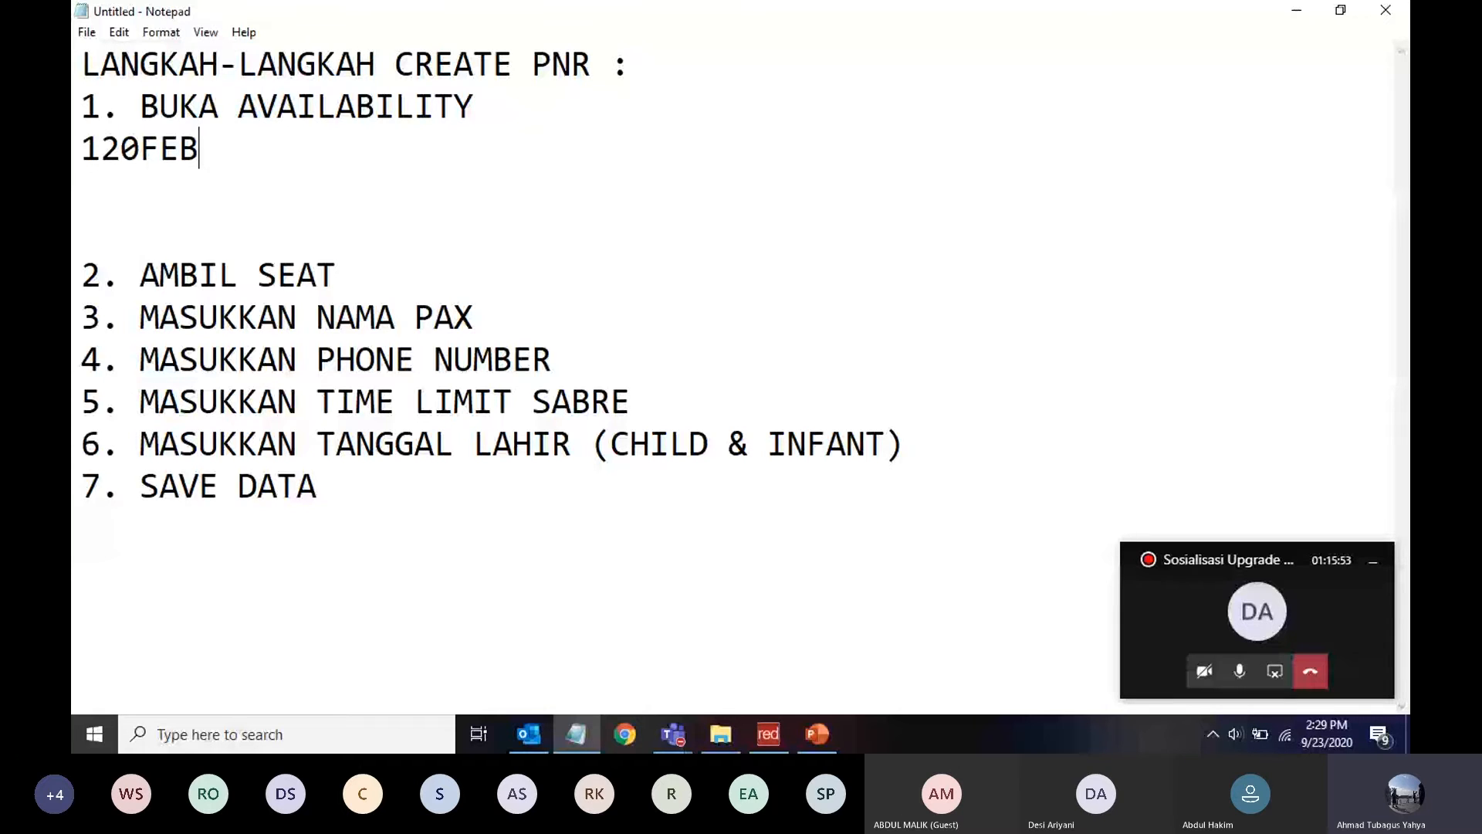
pyautogui.write('CGK')
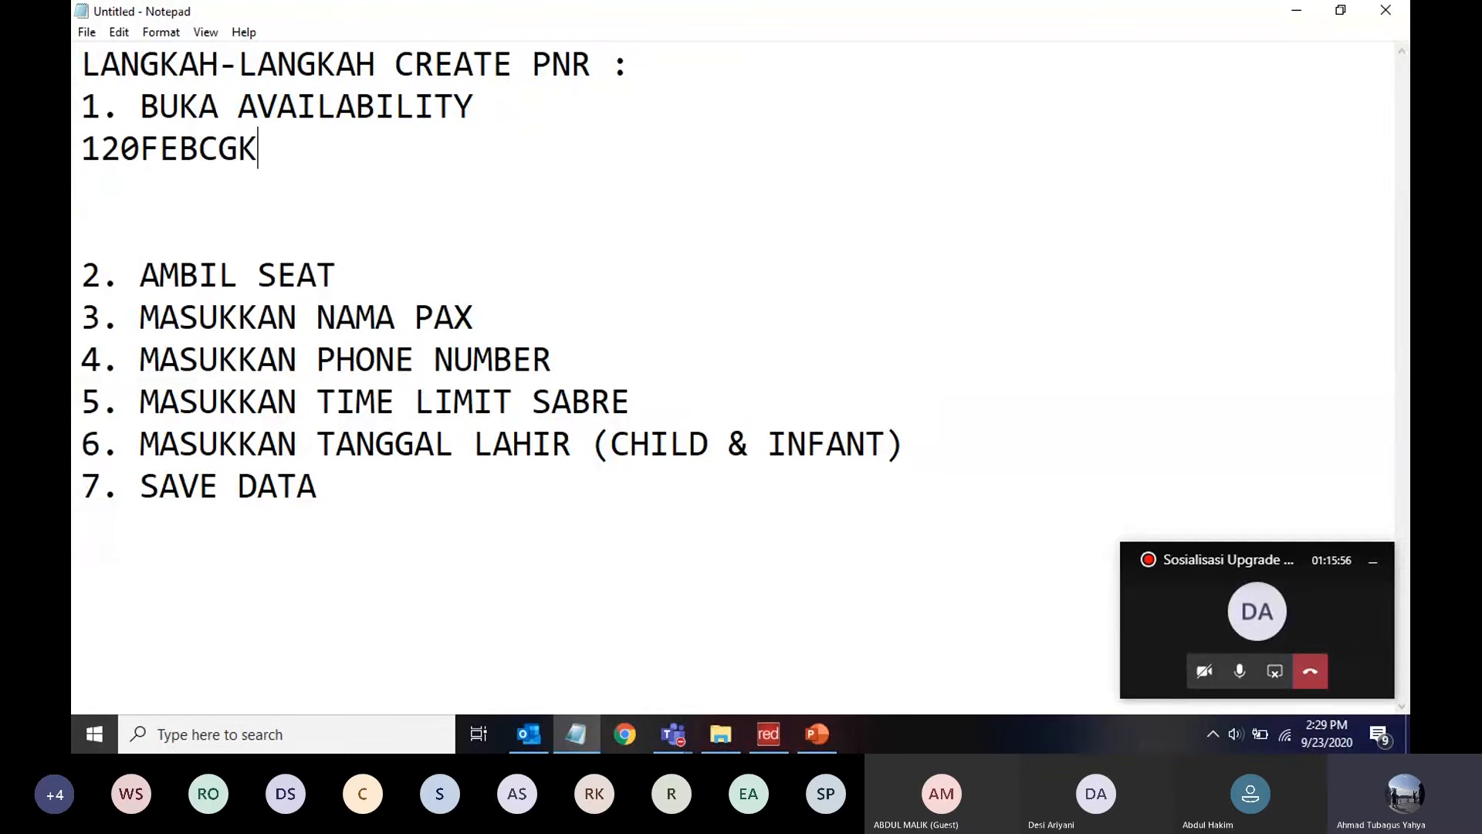
pyautogui.write('HKG#GA')
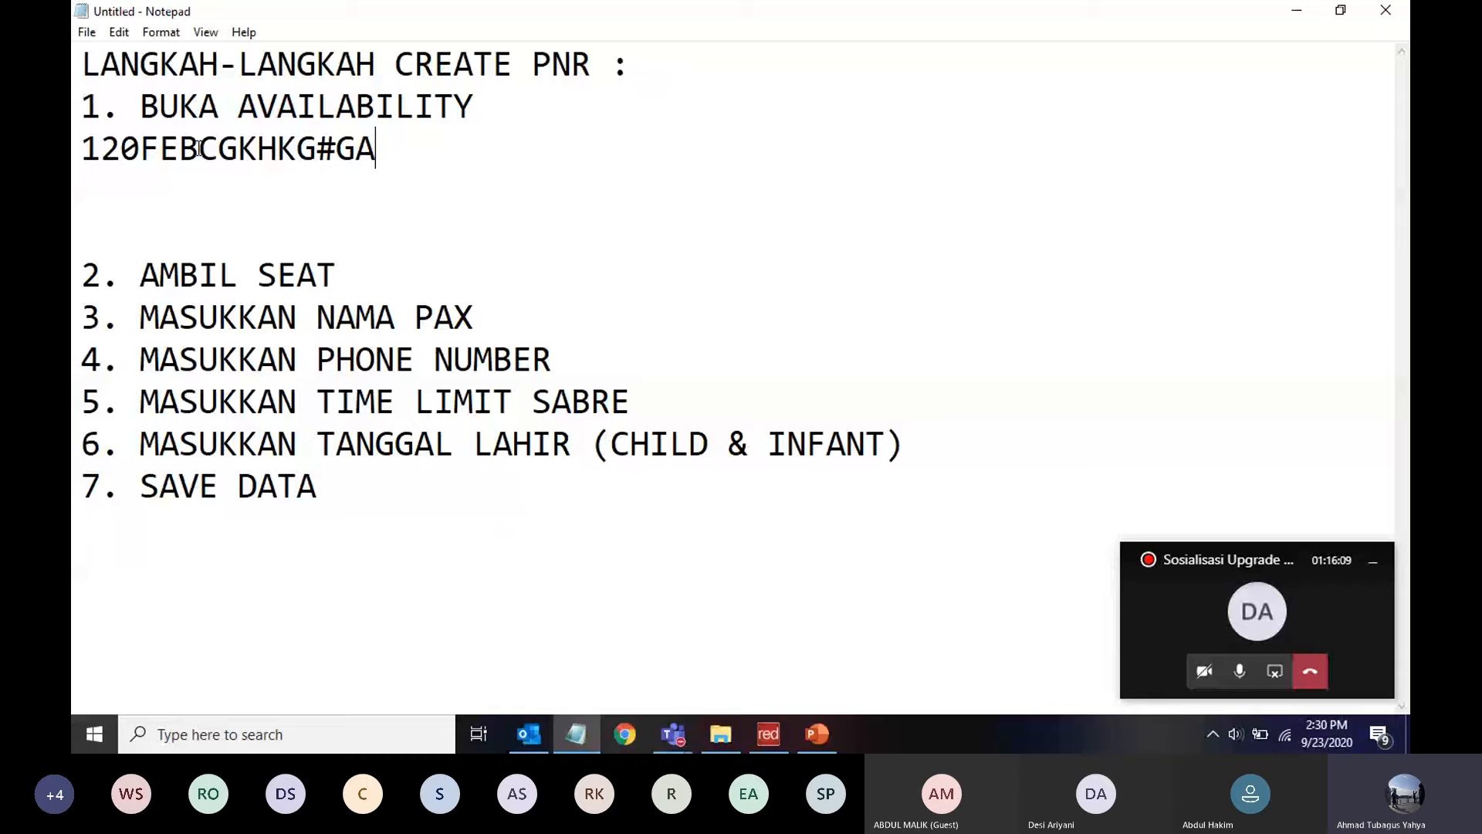
pyautogui.doubleClick(330, 146)
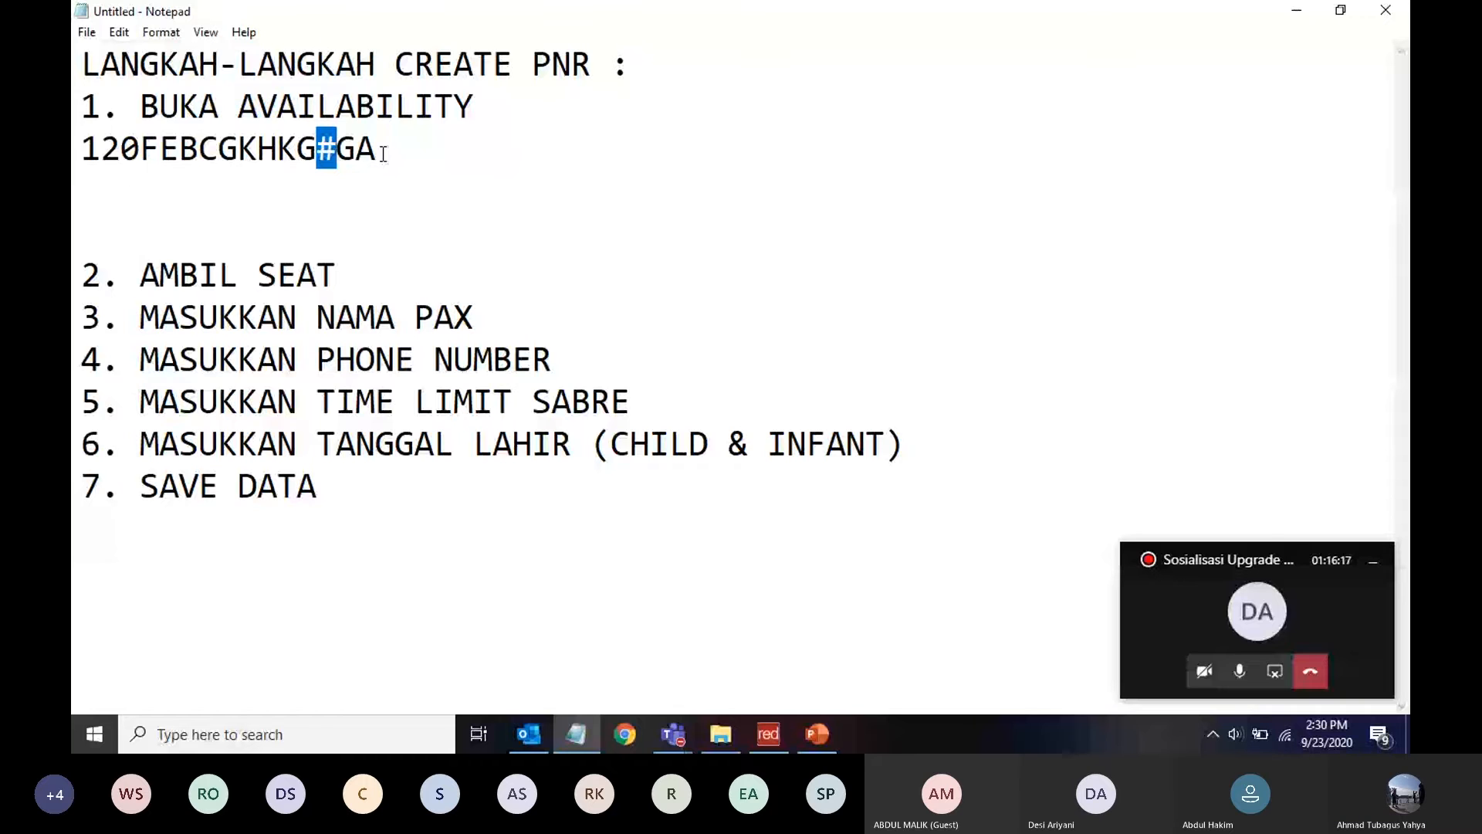
pyautogui.click(766, 736)
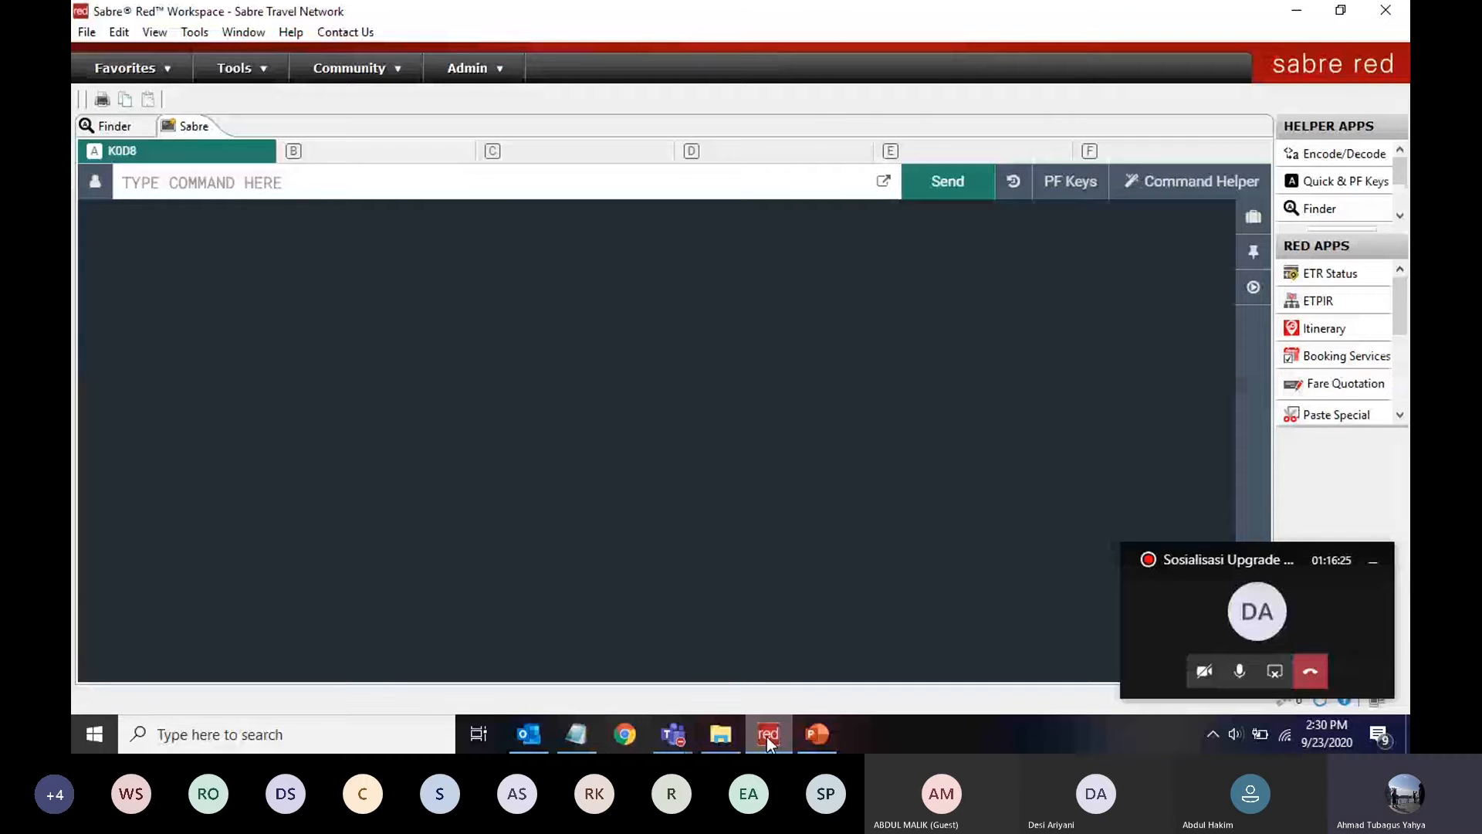
# Request Garuda availability for 20 Feb CGK to HKG with 120FEBCGKHKG¥GA
pyautogui.write('120FE')
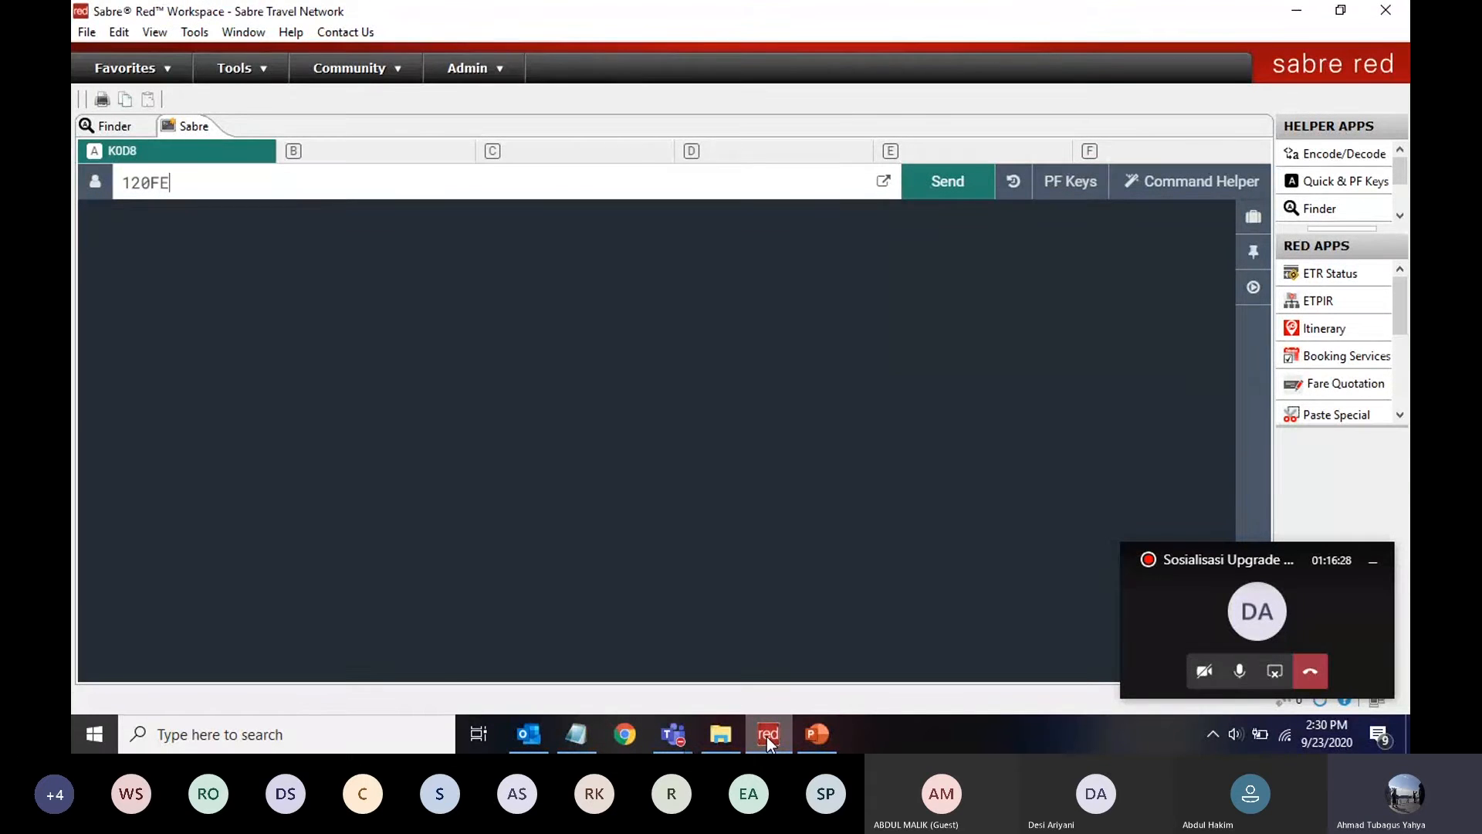
pyautogui.write('BCGKHK')
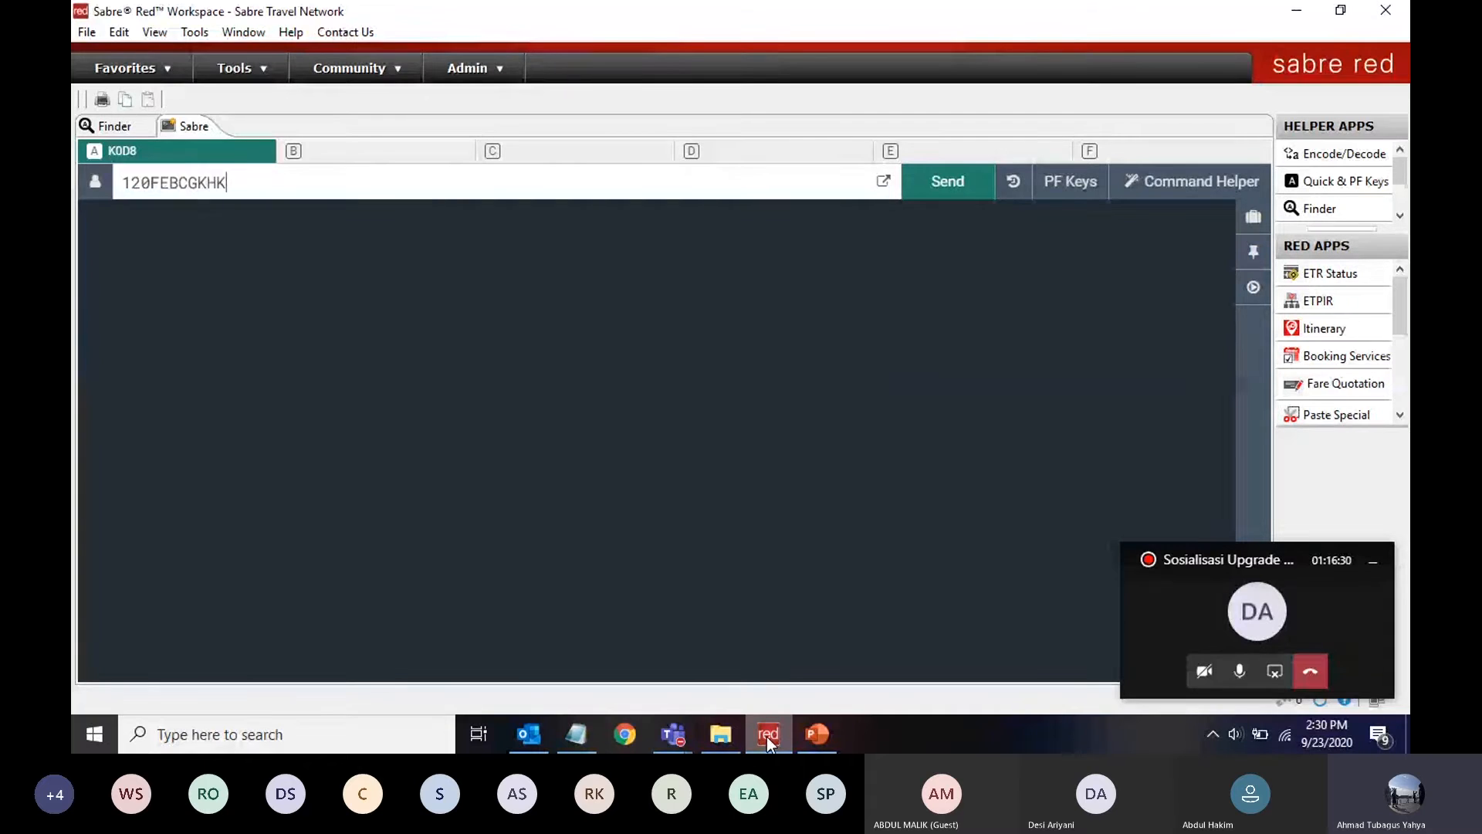
pyautogui.write('G¥GA')
pyautogui.press('Return')
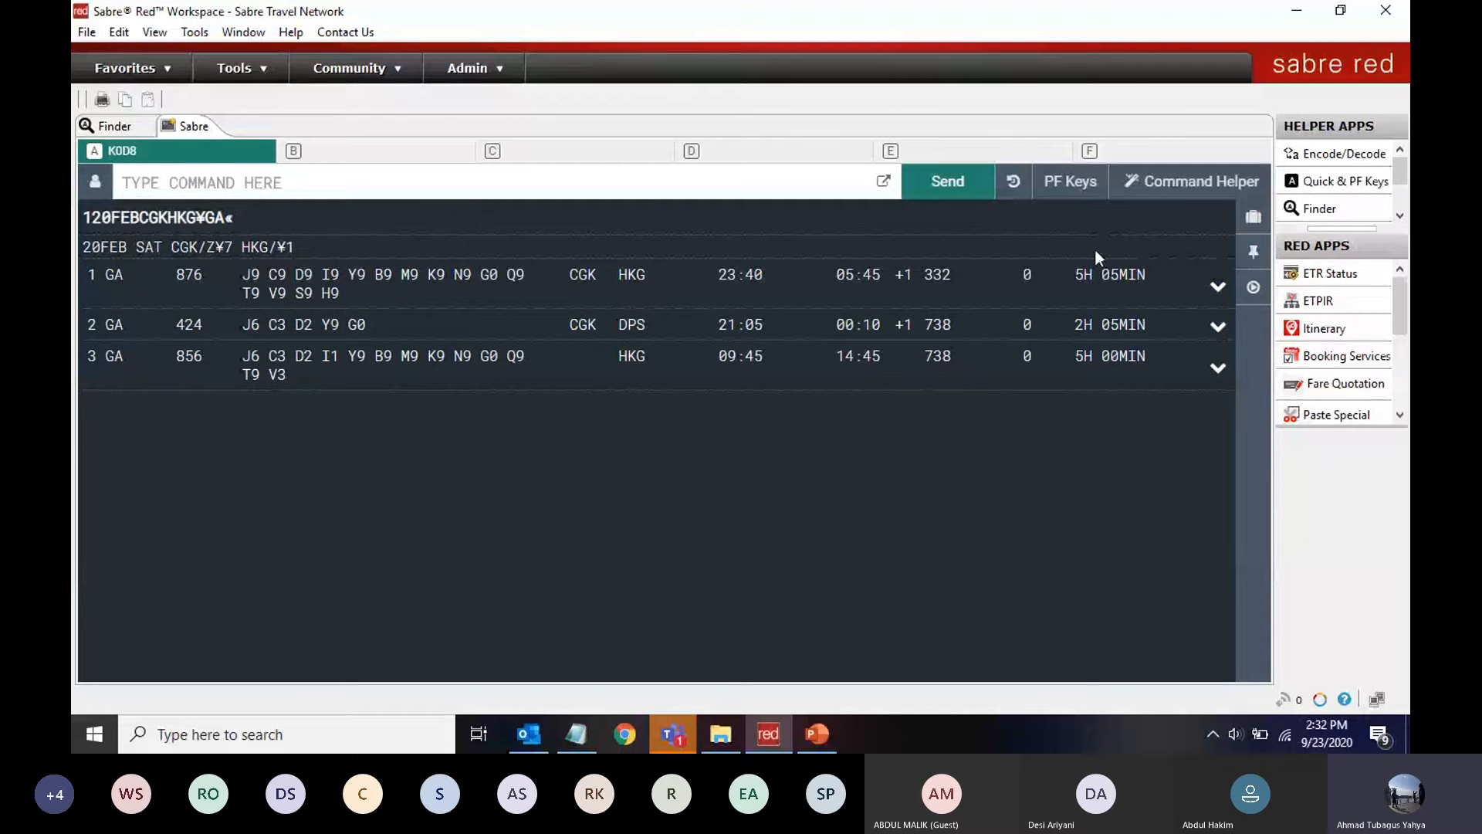
pyautogui.moveTo(1128, 279)
pyautogui.moveTo(1083, 283)
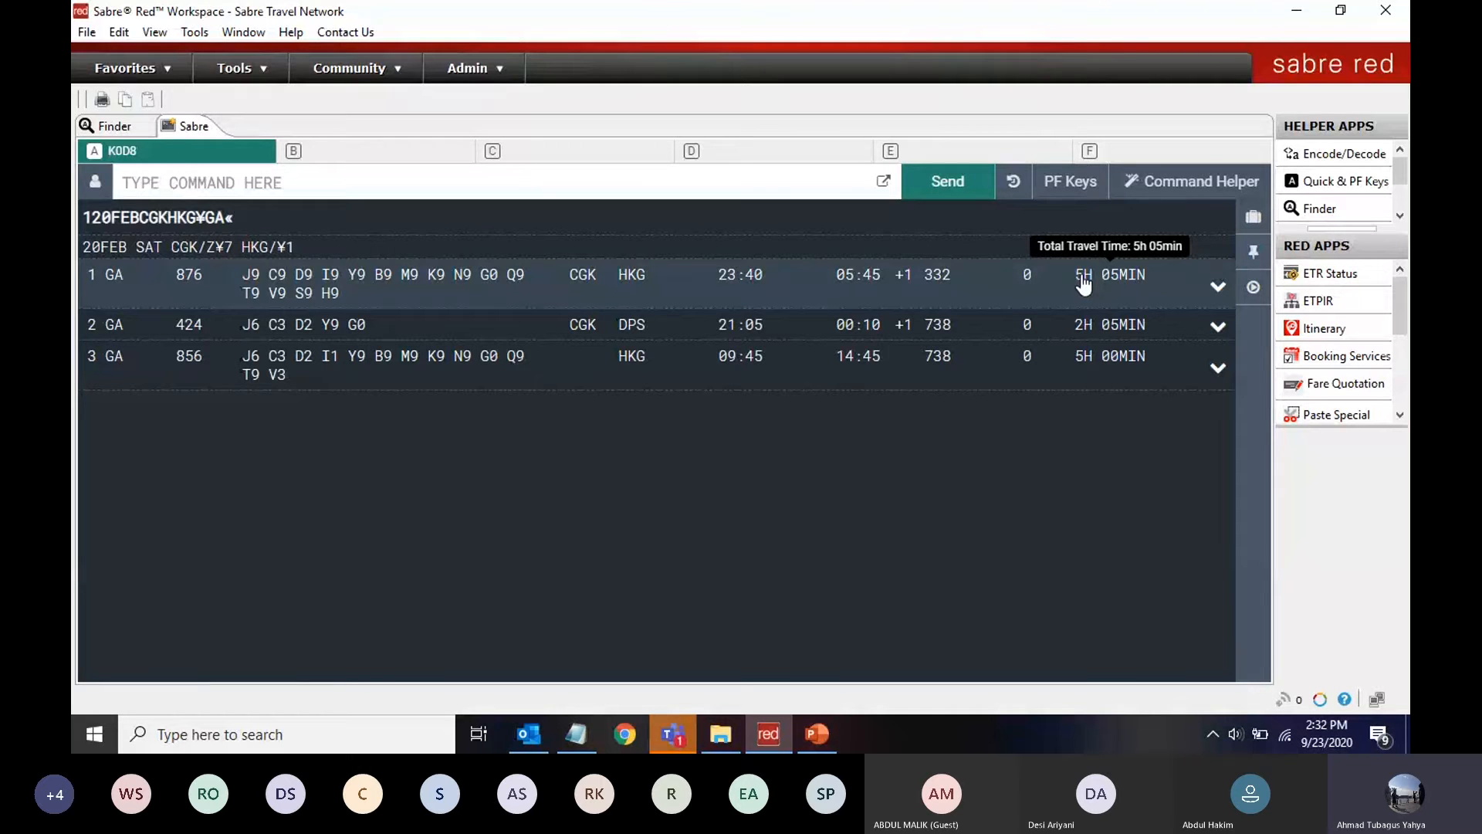
pyautogui.hotkey('alt', 'Tab')
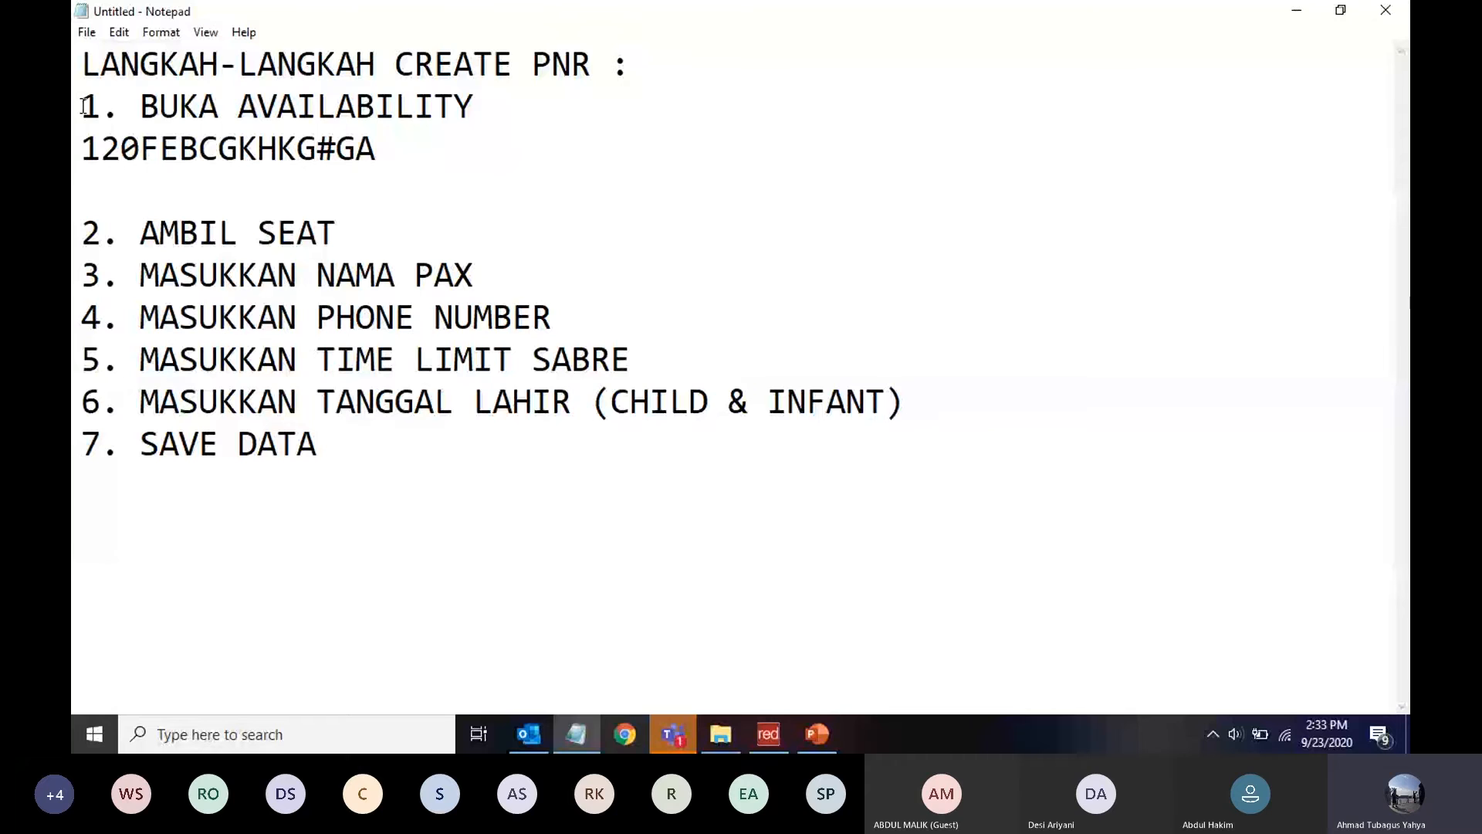
# Add the template 0<JUMLAH SEAT><CLASS><SEGMENT> under step 2. AMBIL SEAT
pyautogui.press('Return')
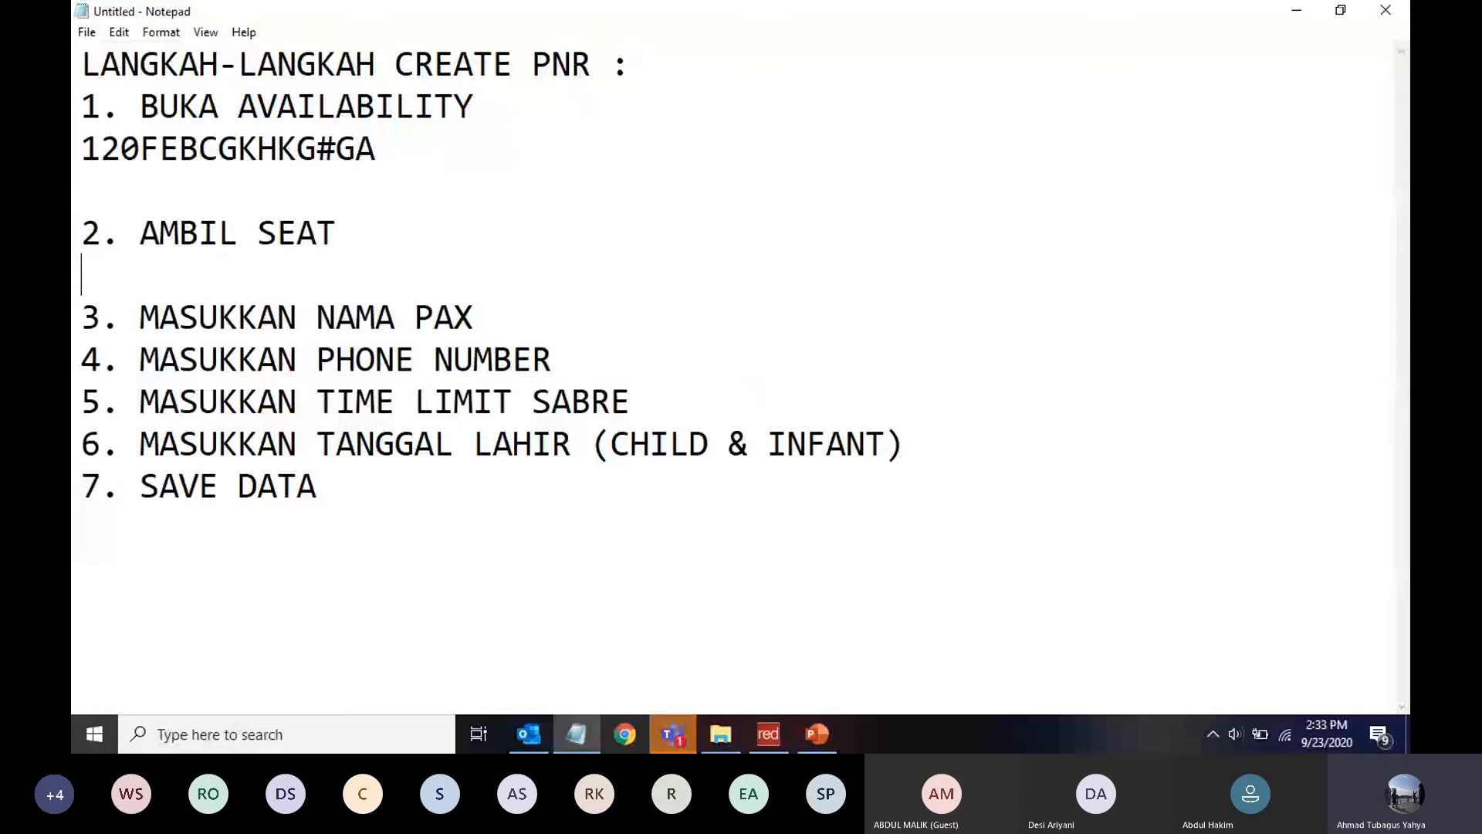
pyautogui.press('Return')
pyautogui.press('Up')
pyautogui.write('0')
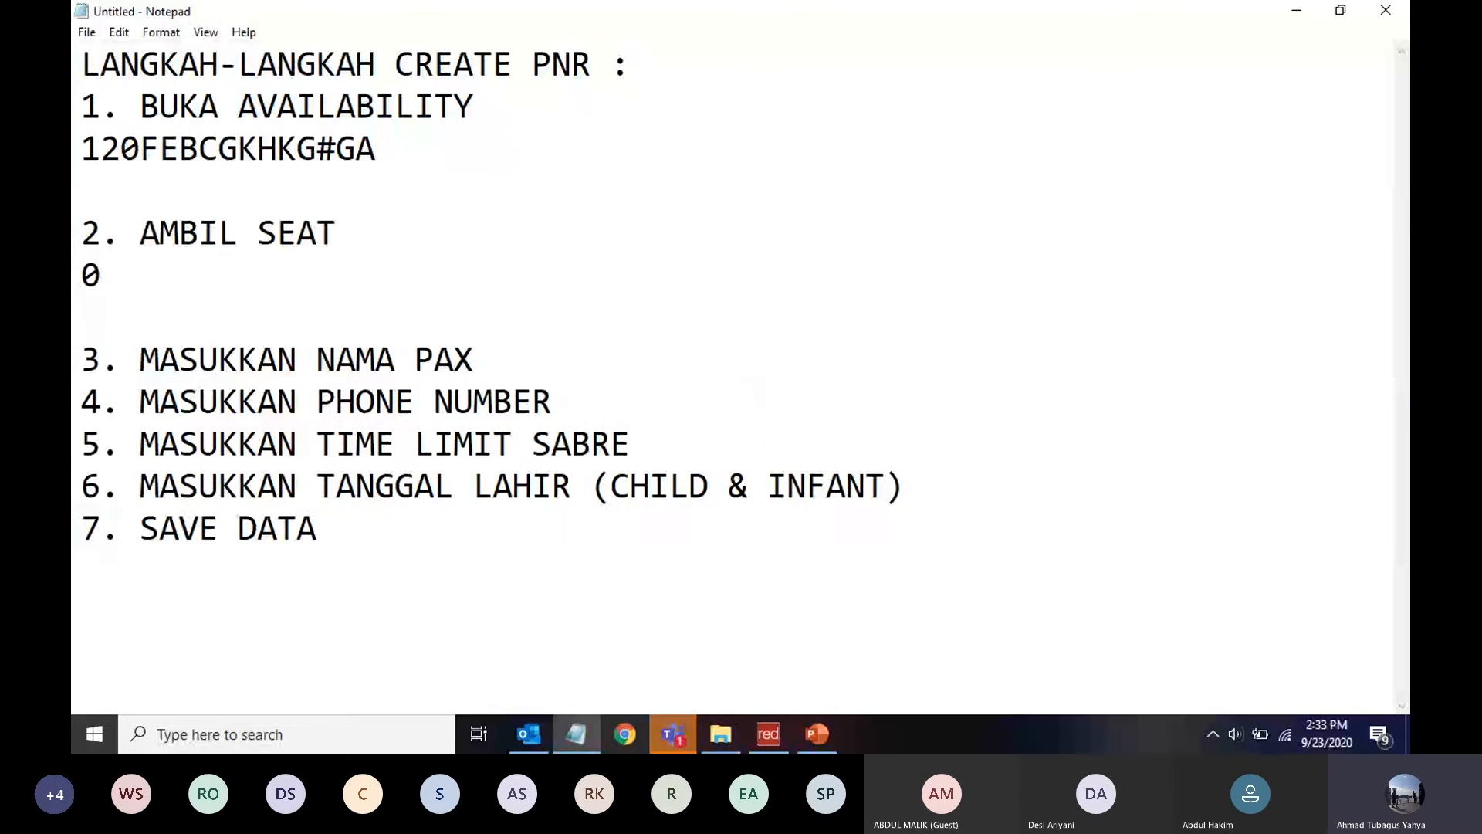
pyautogui.write('<JUMLAH ')
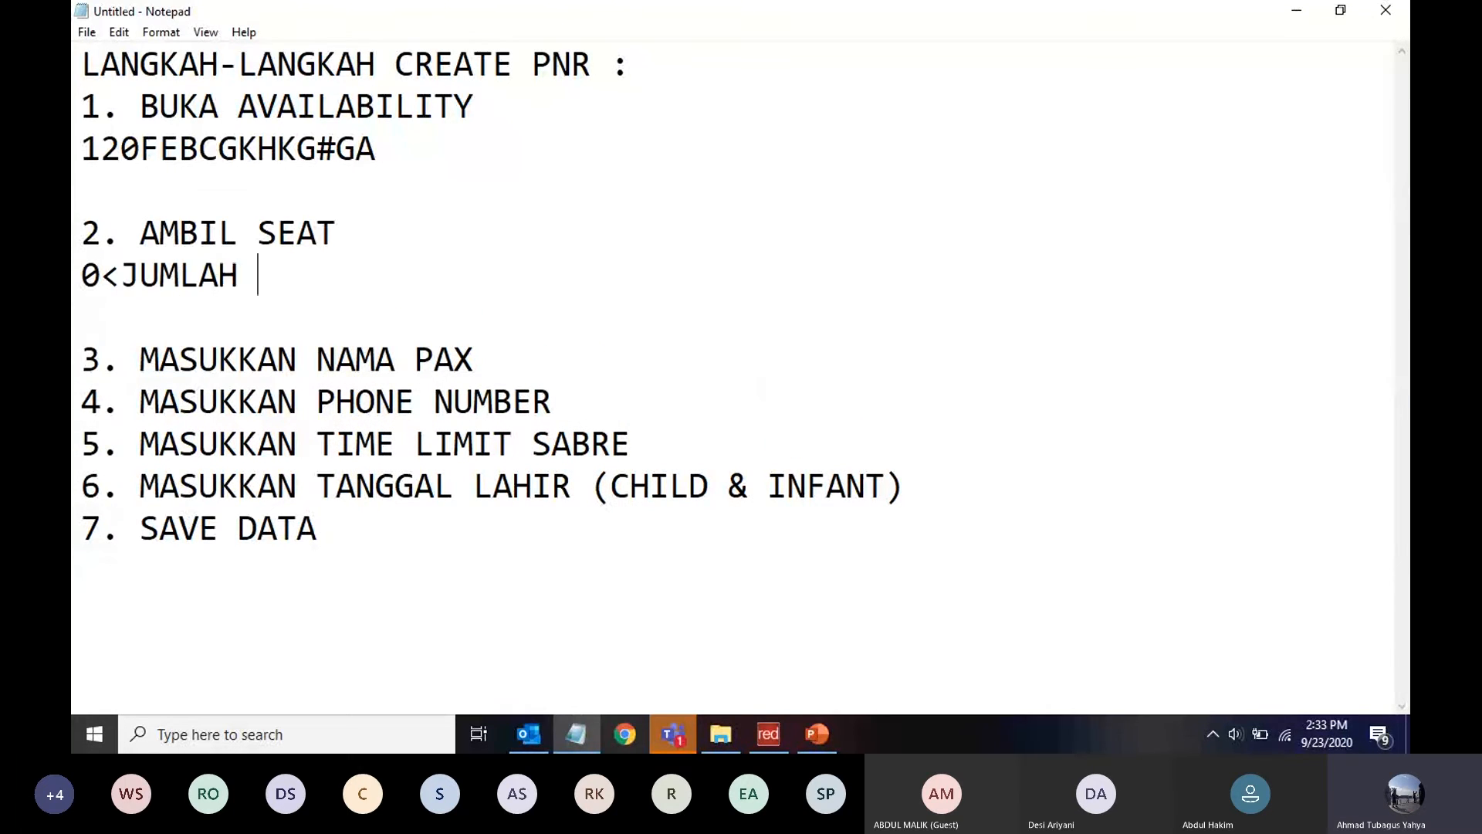
pyautogui.write('SEAT><')
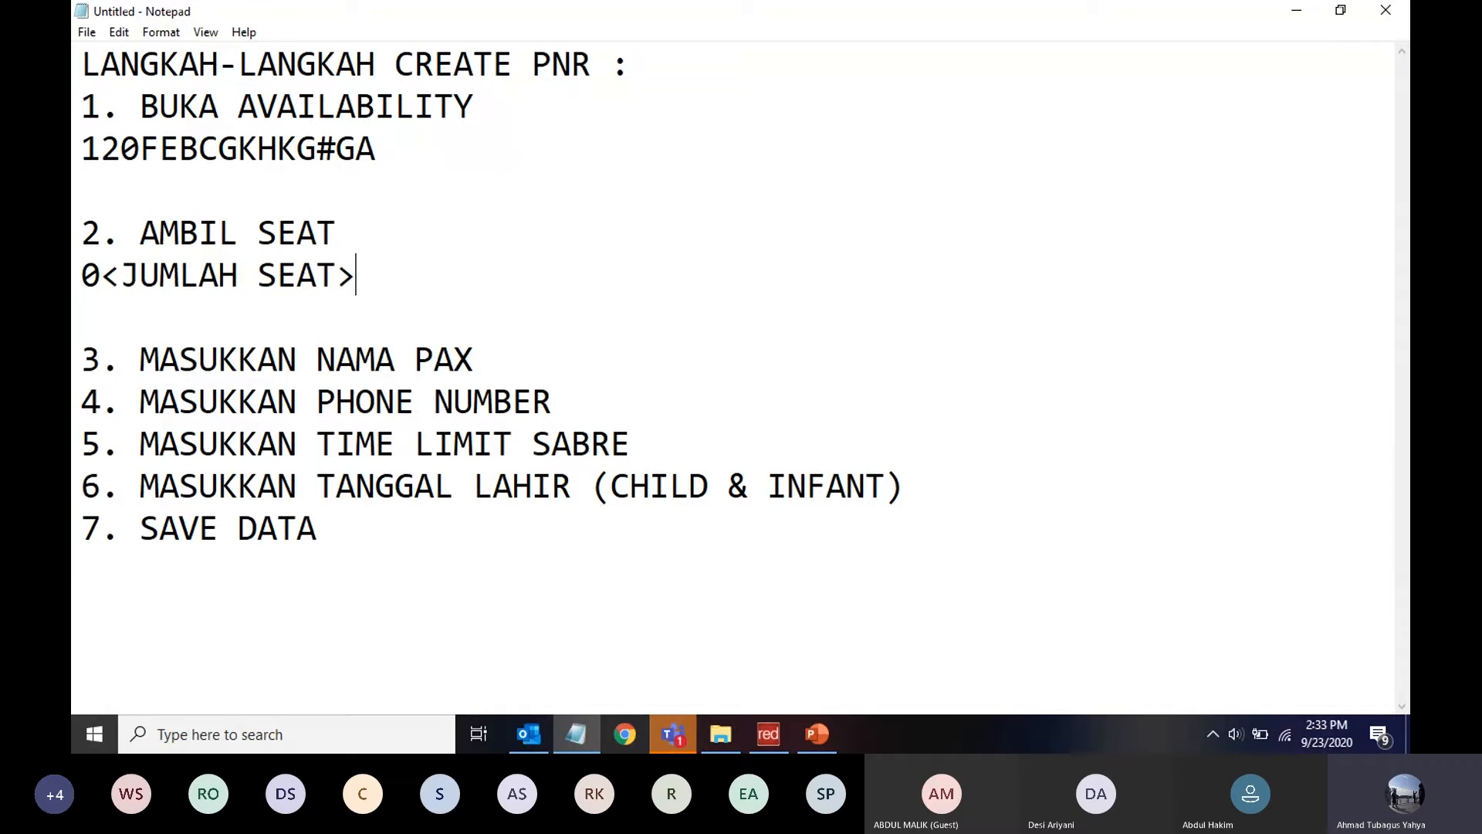
pyautogui.write('CLASS><')
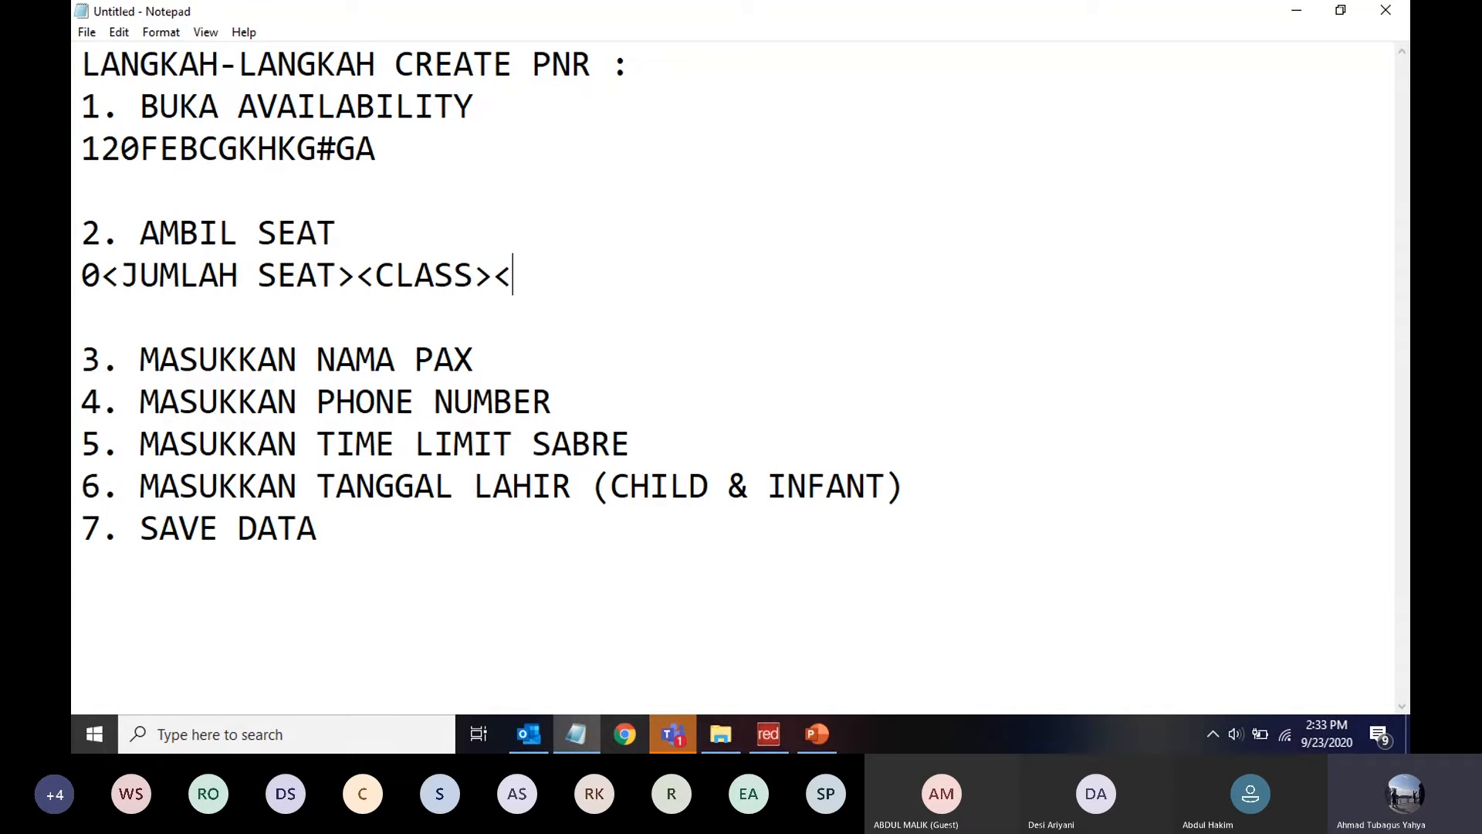
pyautogui.write('SEGMENT>')
pyautogui.press('Return')
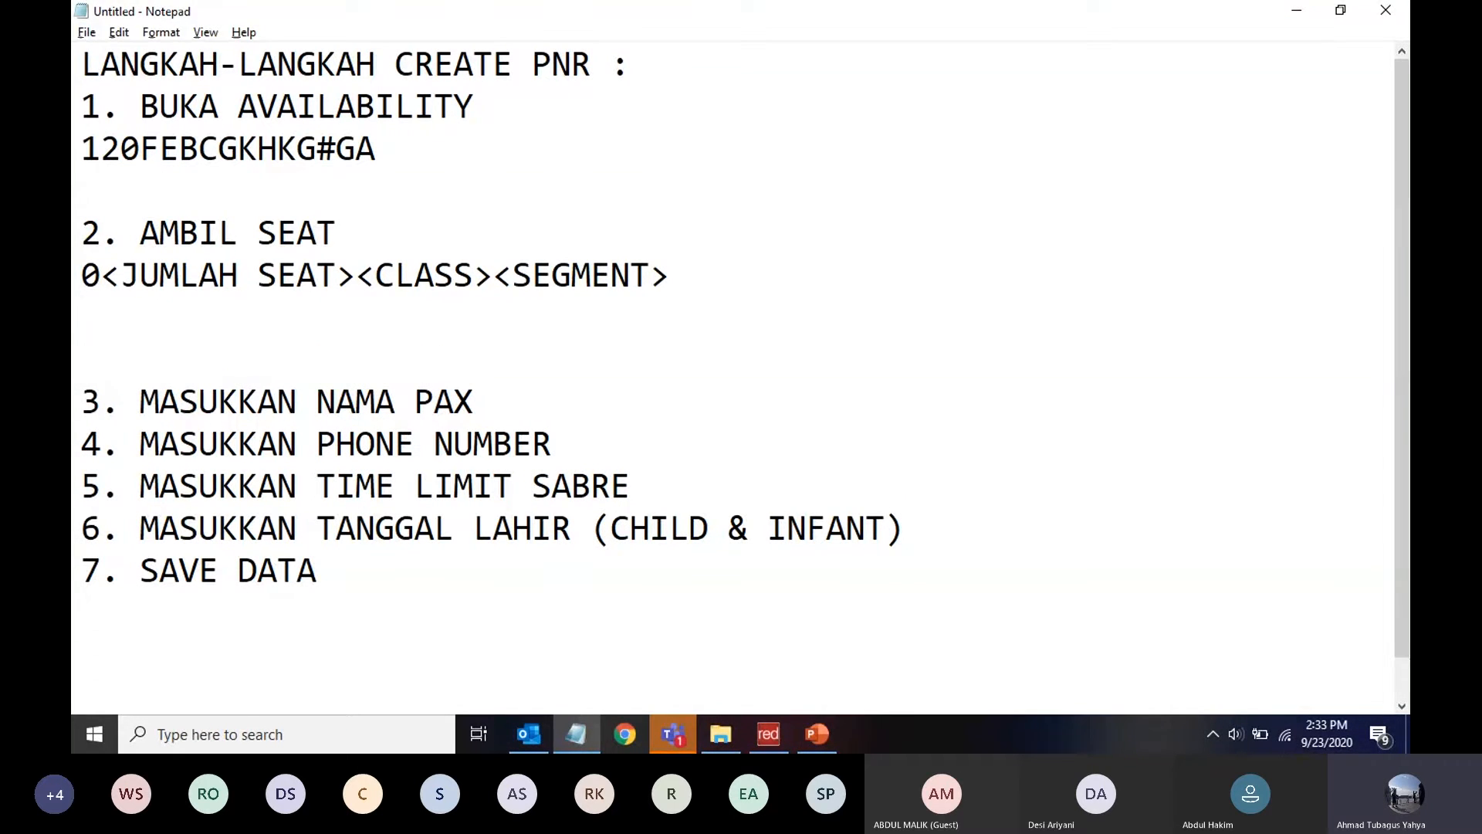
pyautogui.press('alt')
# Draft the seat-sell example 02Y1 under the template after checking the availability
pyautogui.click(768, 733)
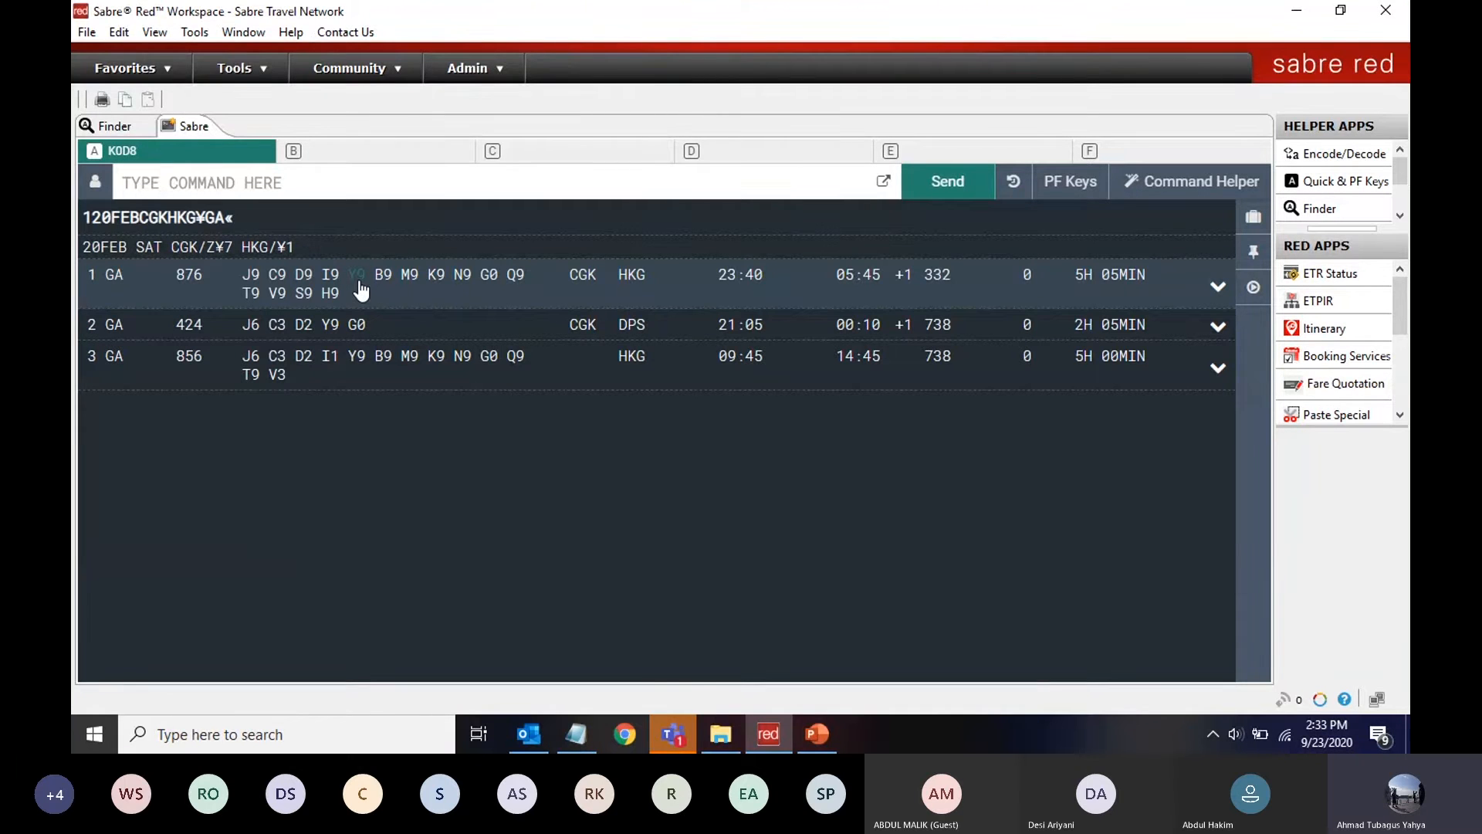
pyautogui.click(576, 733)
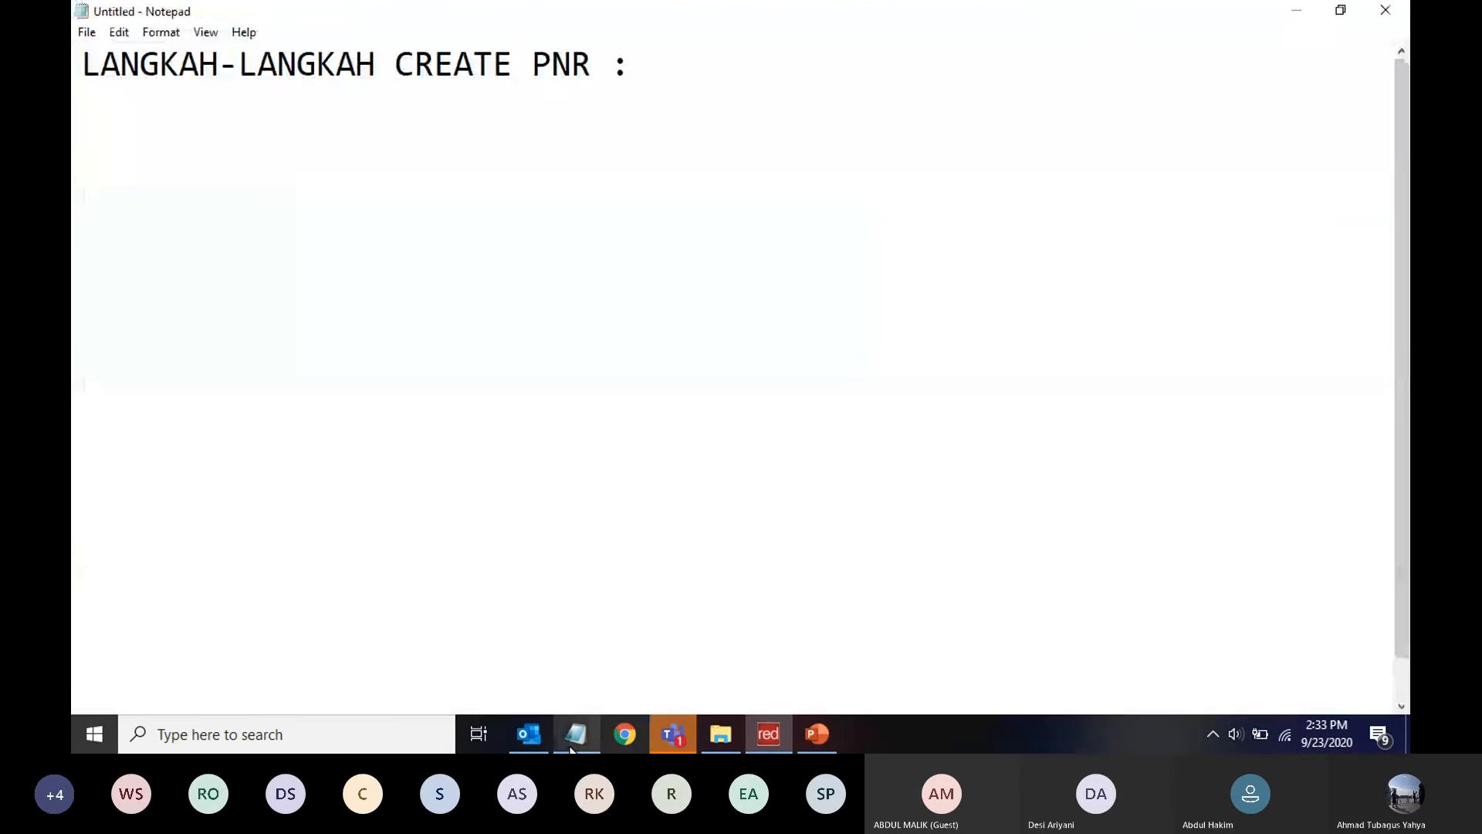
pyautogui.write('0')
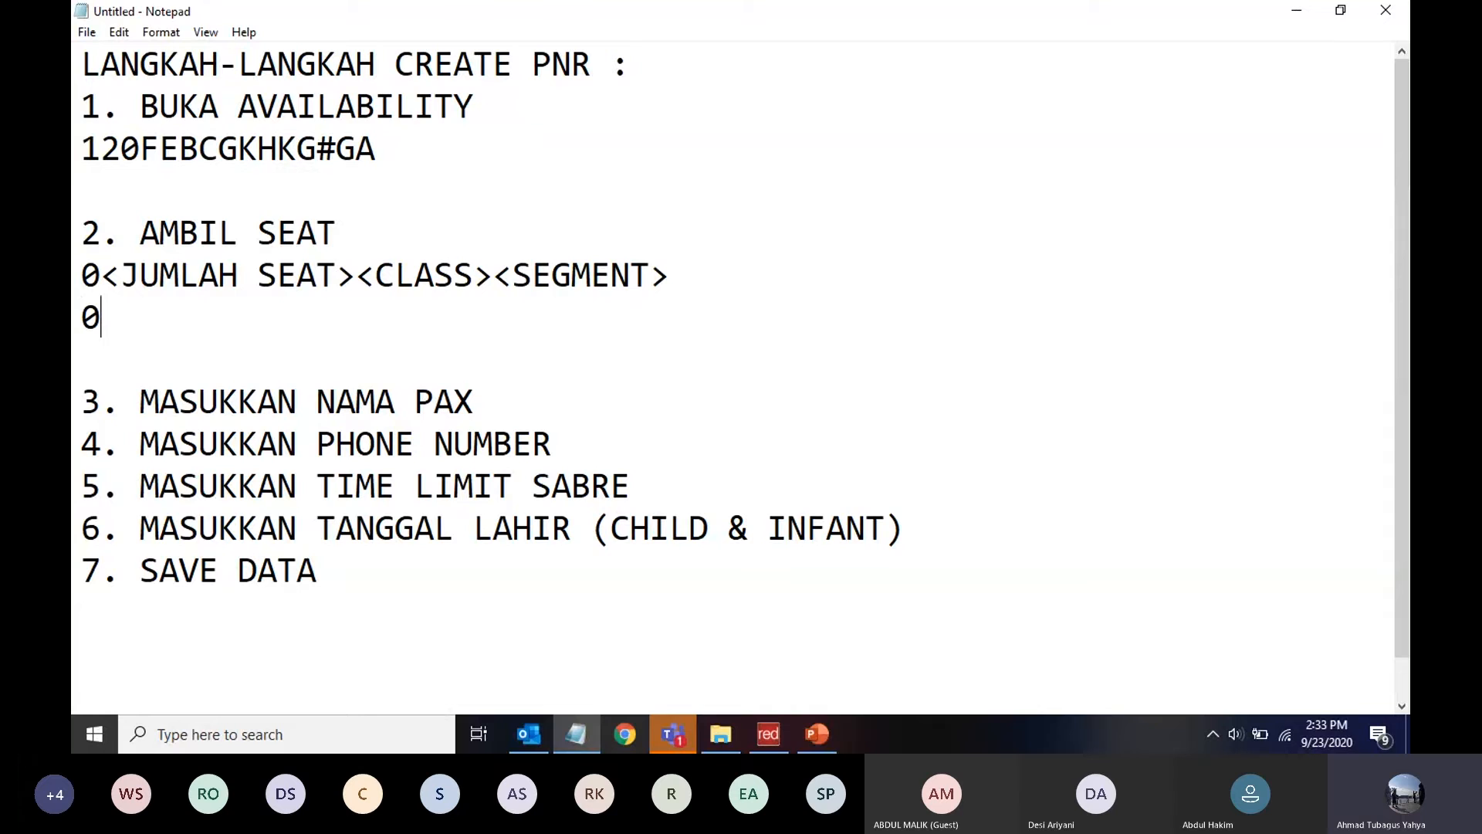
pyautogui.write('2')
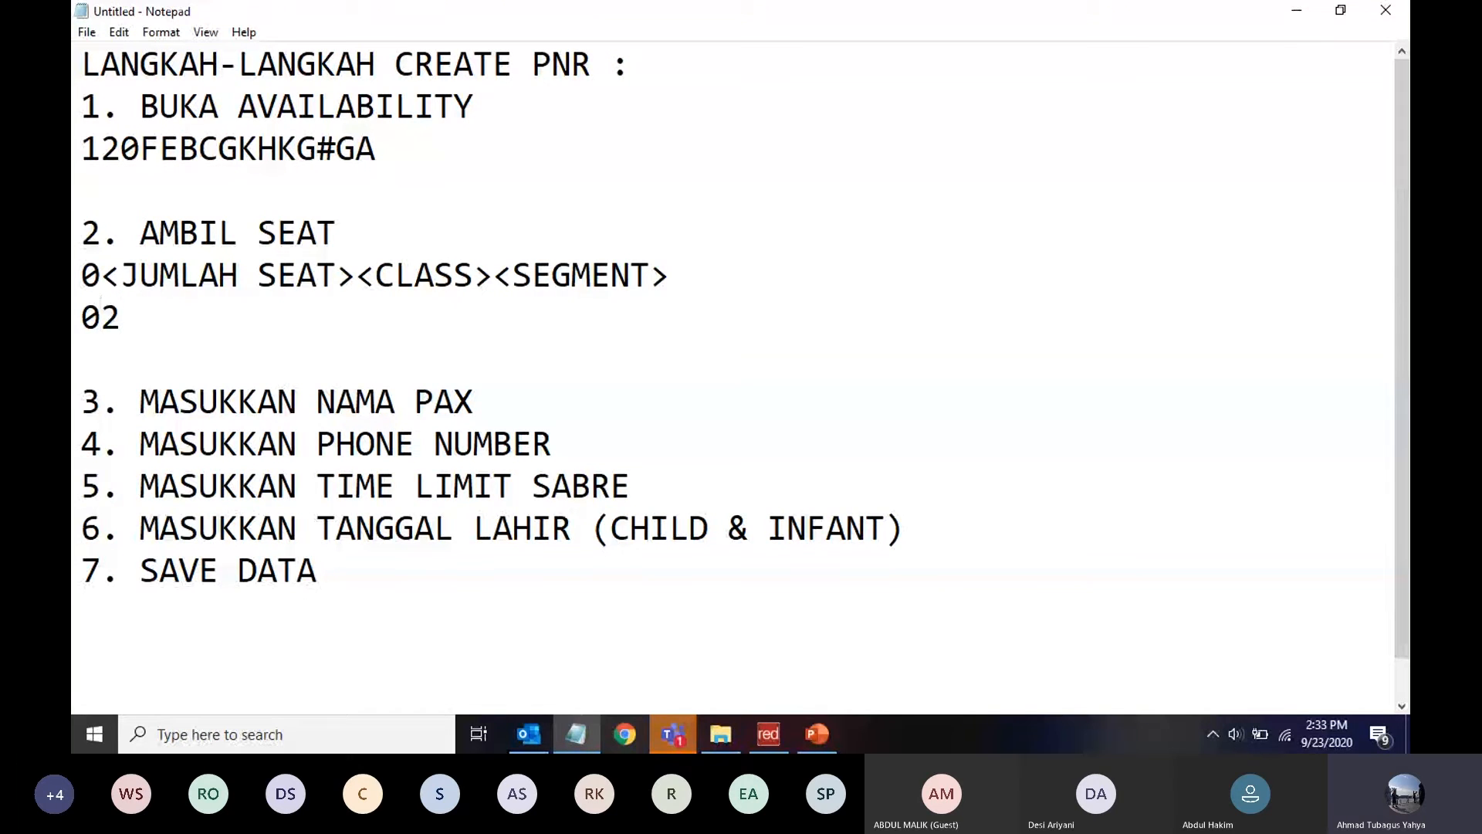
pyautogui.write('Y1')
pyautogui.hotkey('alt', 'Tab')
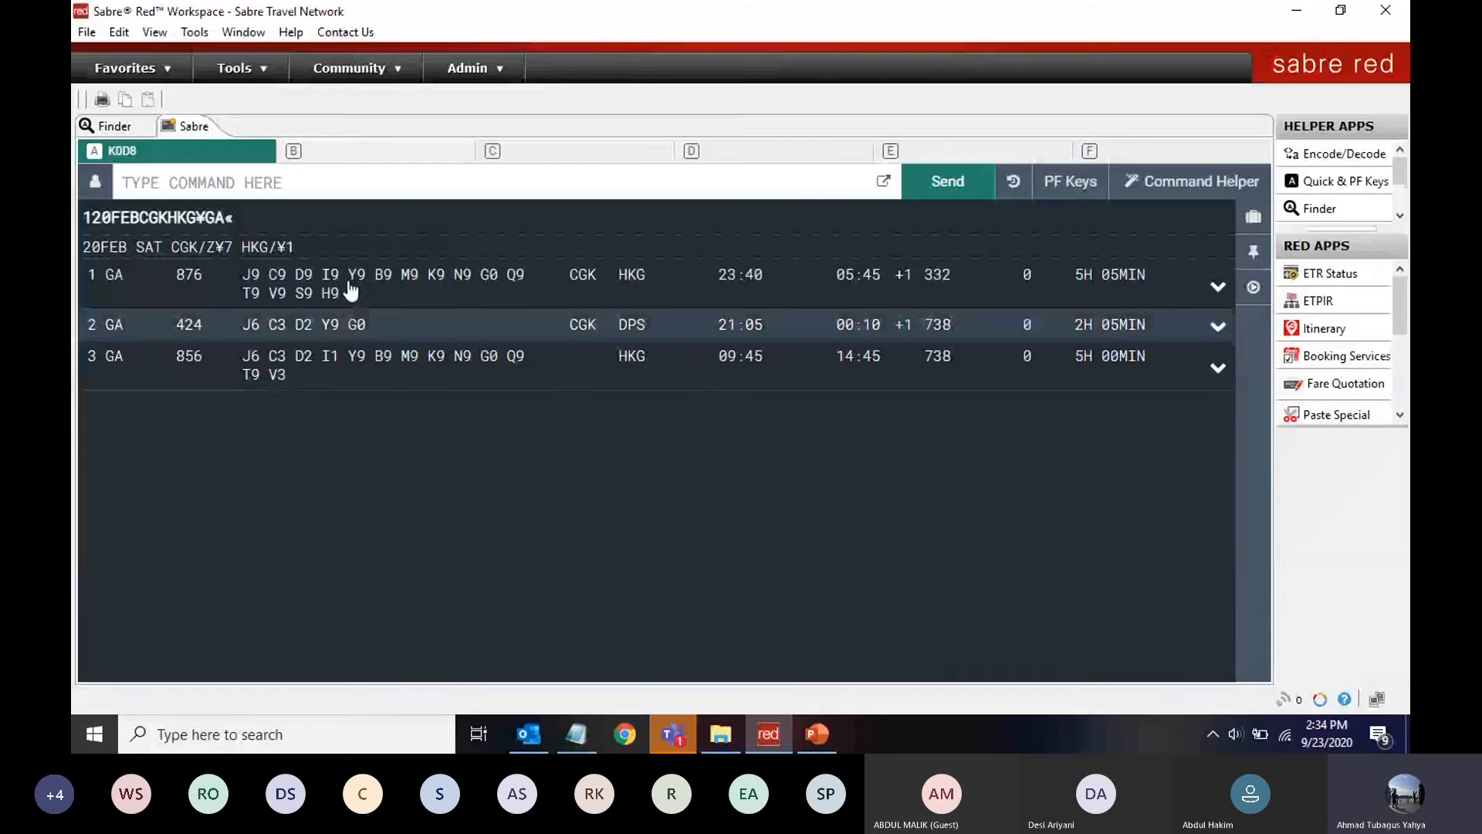
# Sell two Y-class seats on GA 876 CGK–HKG with 02Y1
pyautogui.write('02Y1')
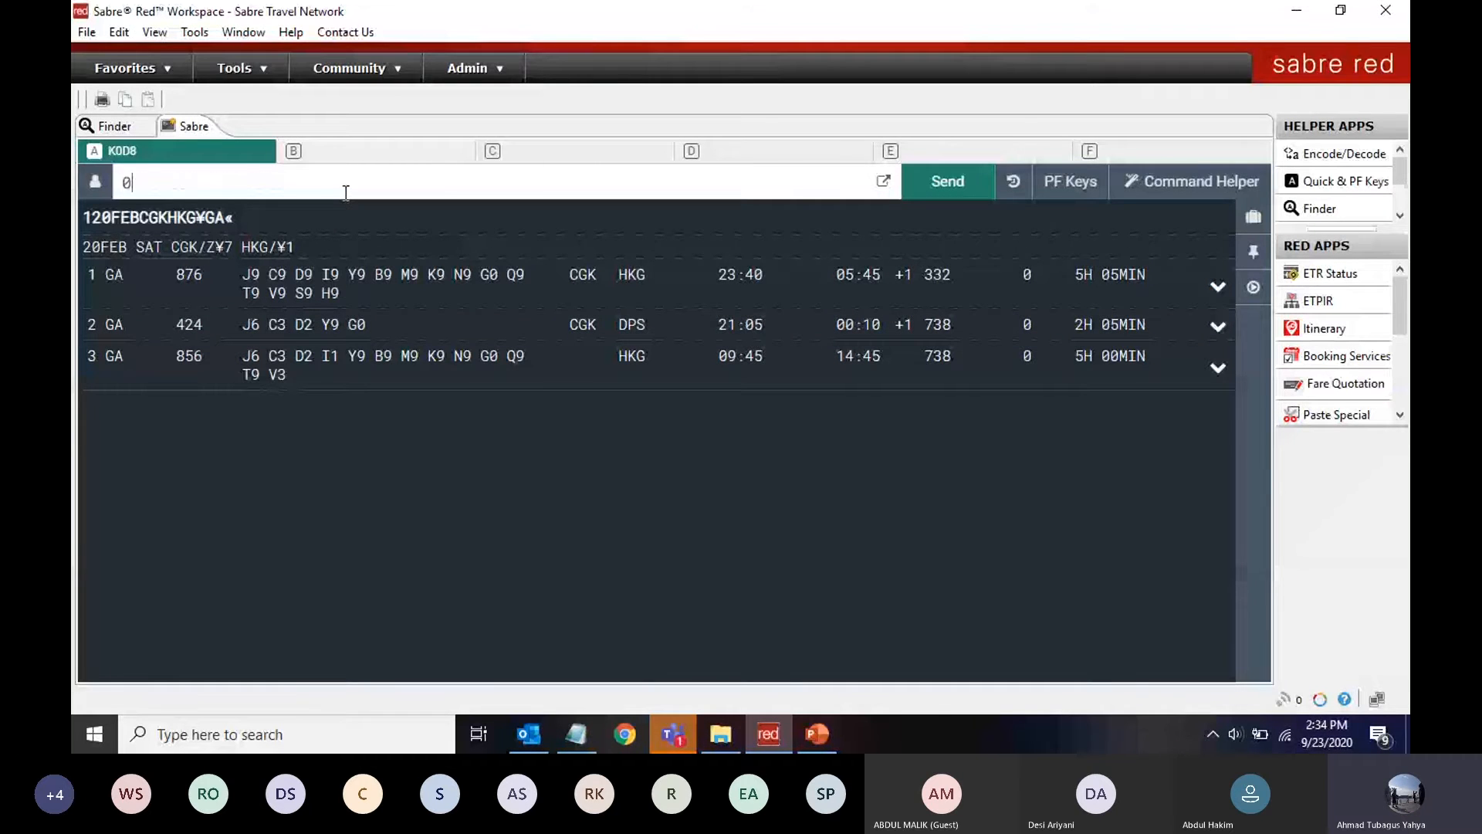
pyautogui.press('Return')
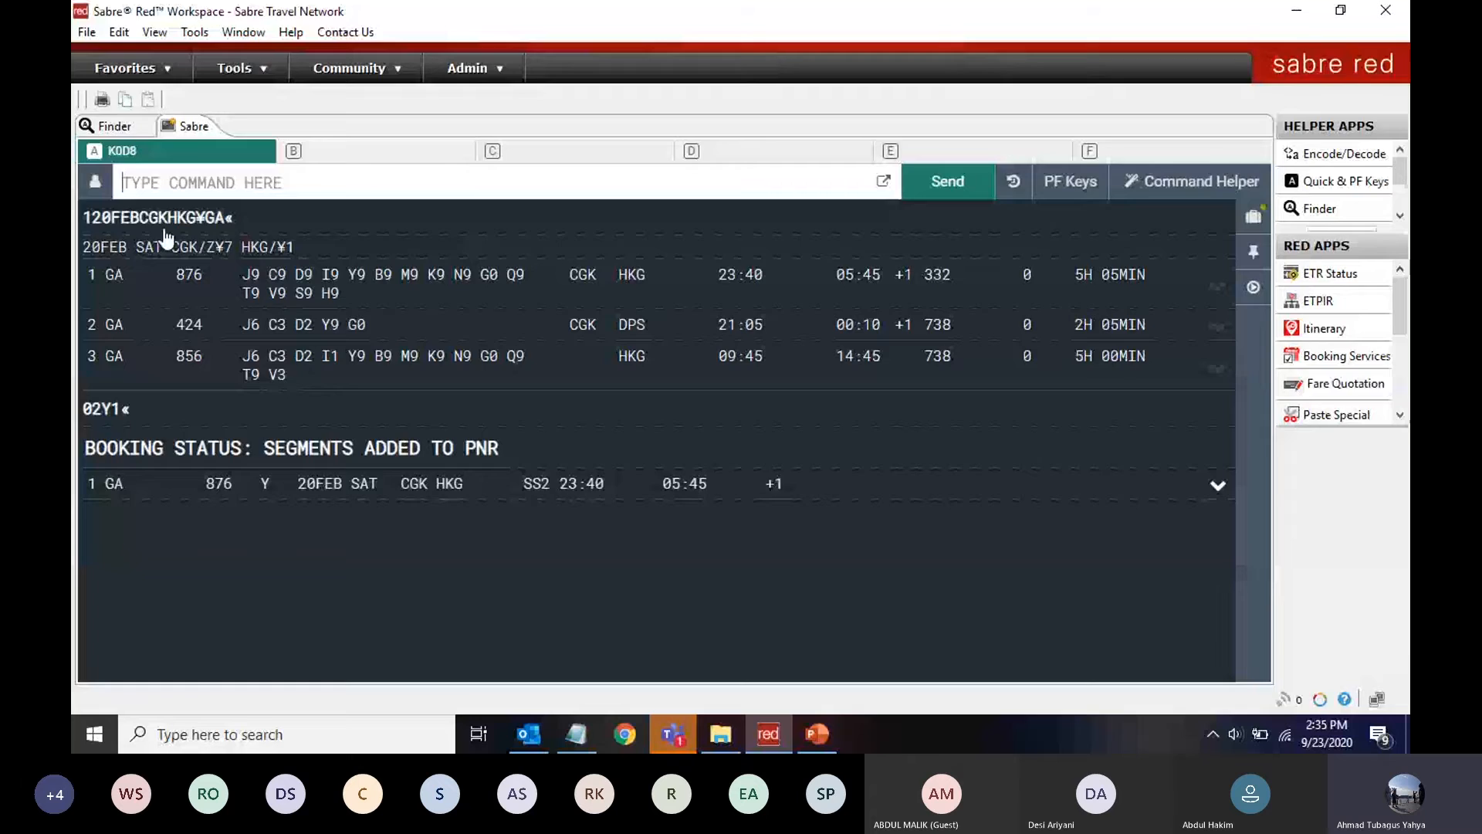
pyautogui.hotkey('alt', 'Tab')
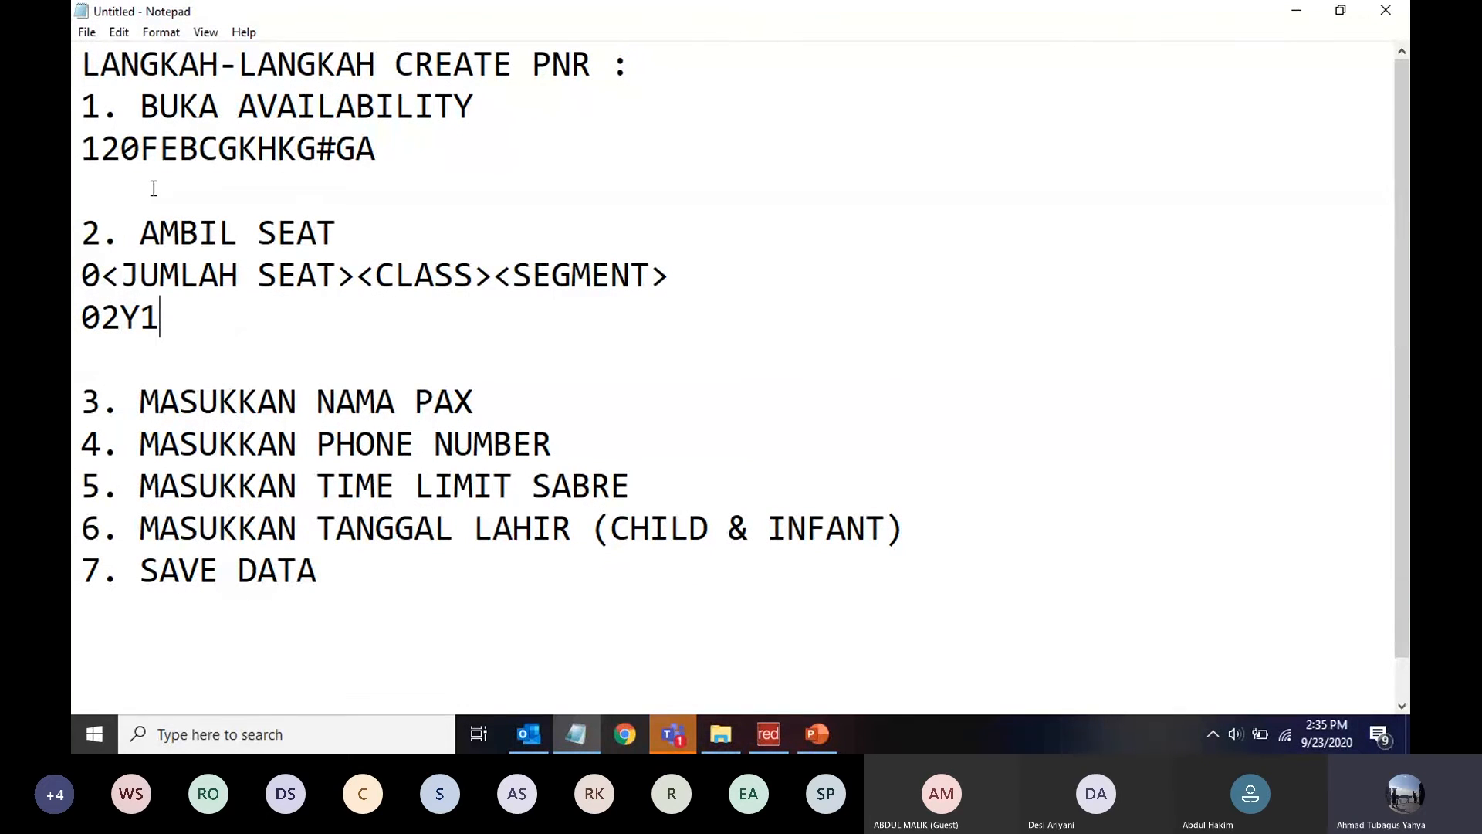
# Review steps 1 and 2 with their commands, then return to Sabre Red
pyautogui.click(87, 106)
pyautogui.moveTo(91, 106); pyautogui.dragTo(380, 144)
pyautogui.click(264, 178)
pyautogui.moveTo(77, 106); pyautogui.dragTo(169, 331)
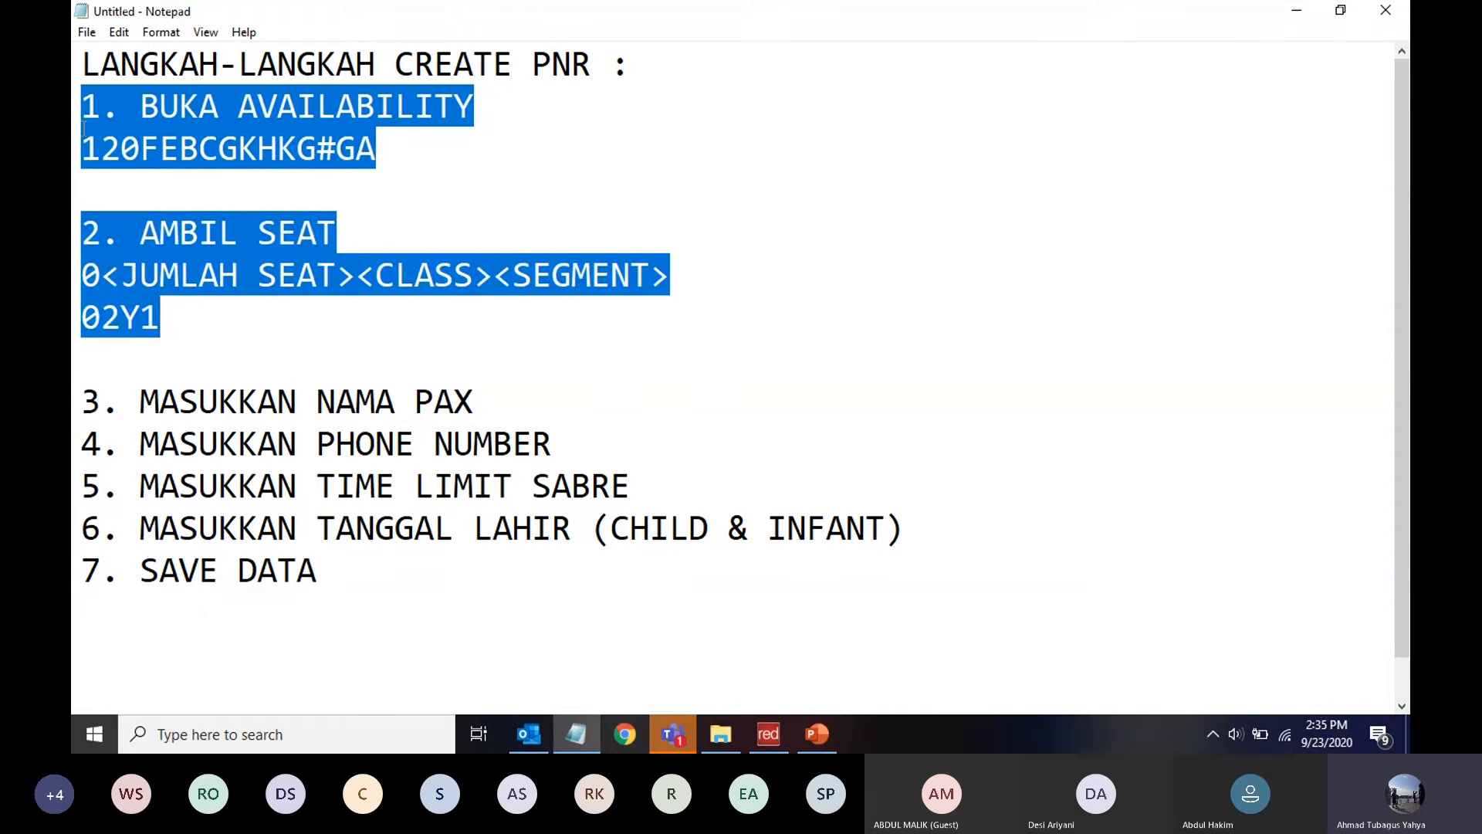
pyautogui.moveTo(82, 107); pyautogui.dragTo(193, 328)
pyautogui.click(193, 328)
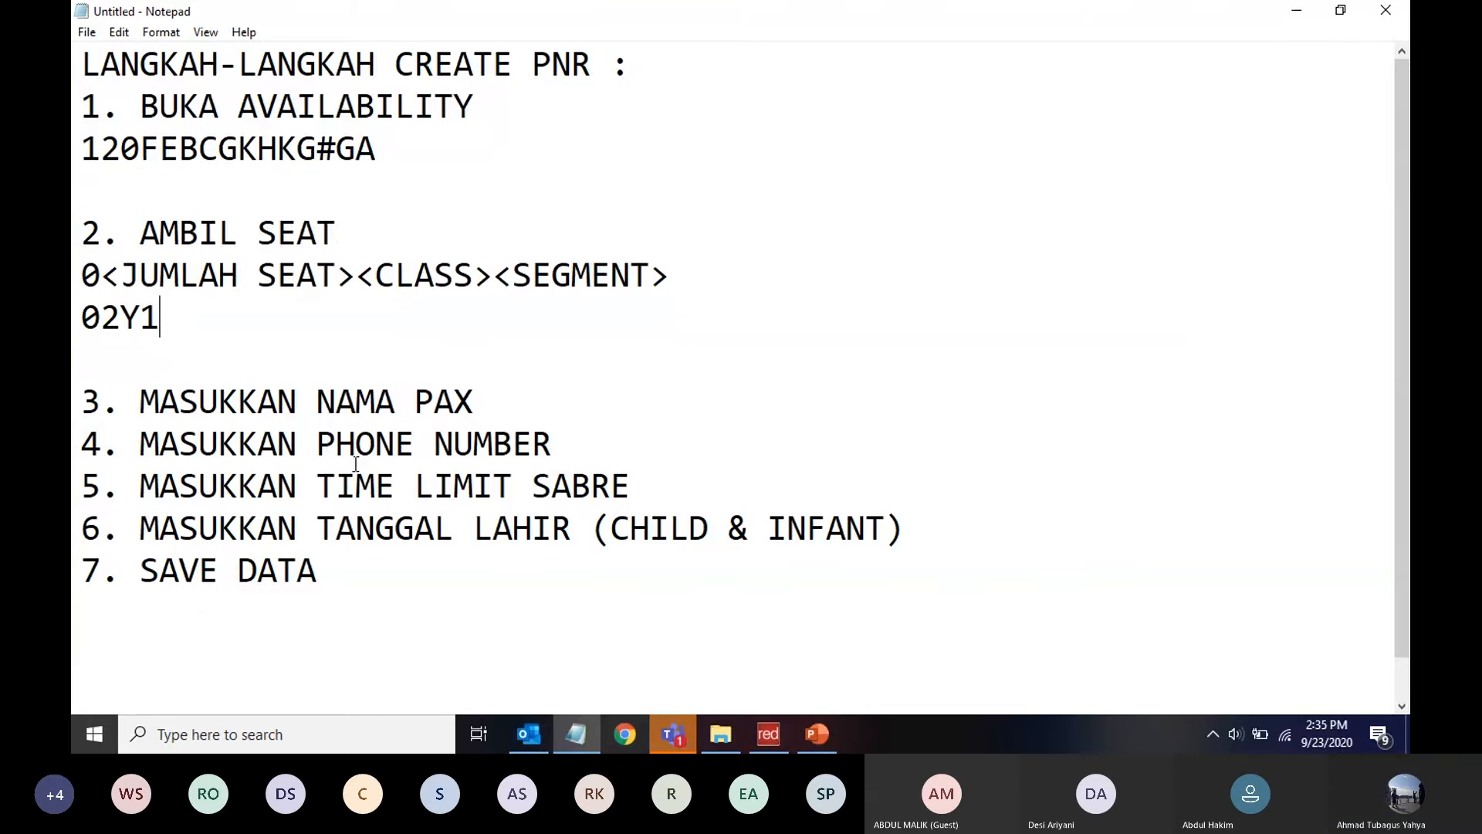
pyautogui.click(768, 736)
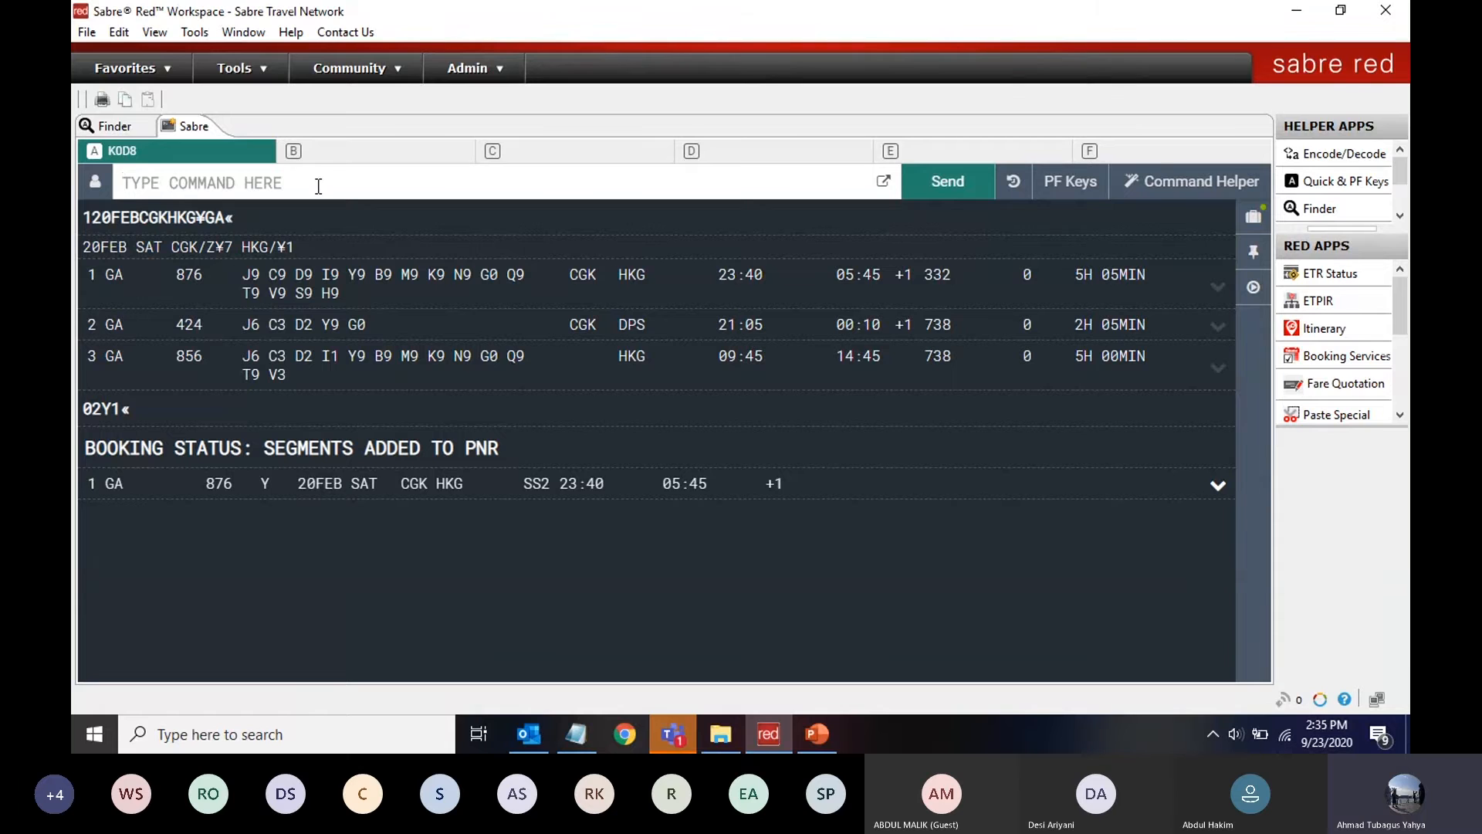
# Check 28 Feb HKG–CGK availability with 128FEBHKGCGK¥GA and sell two Y seats on GA 873
pyautogui.write('128')
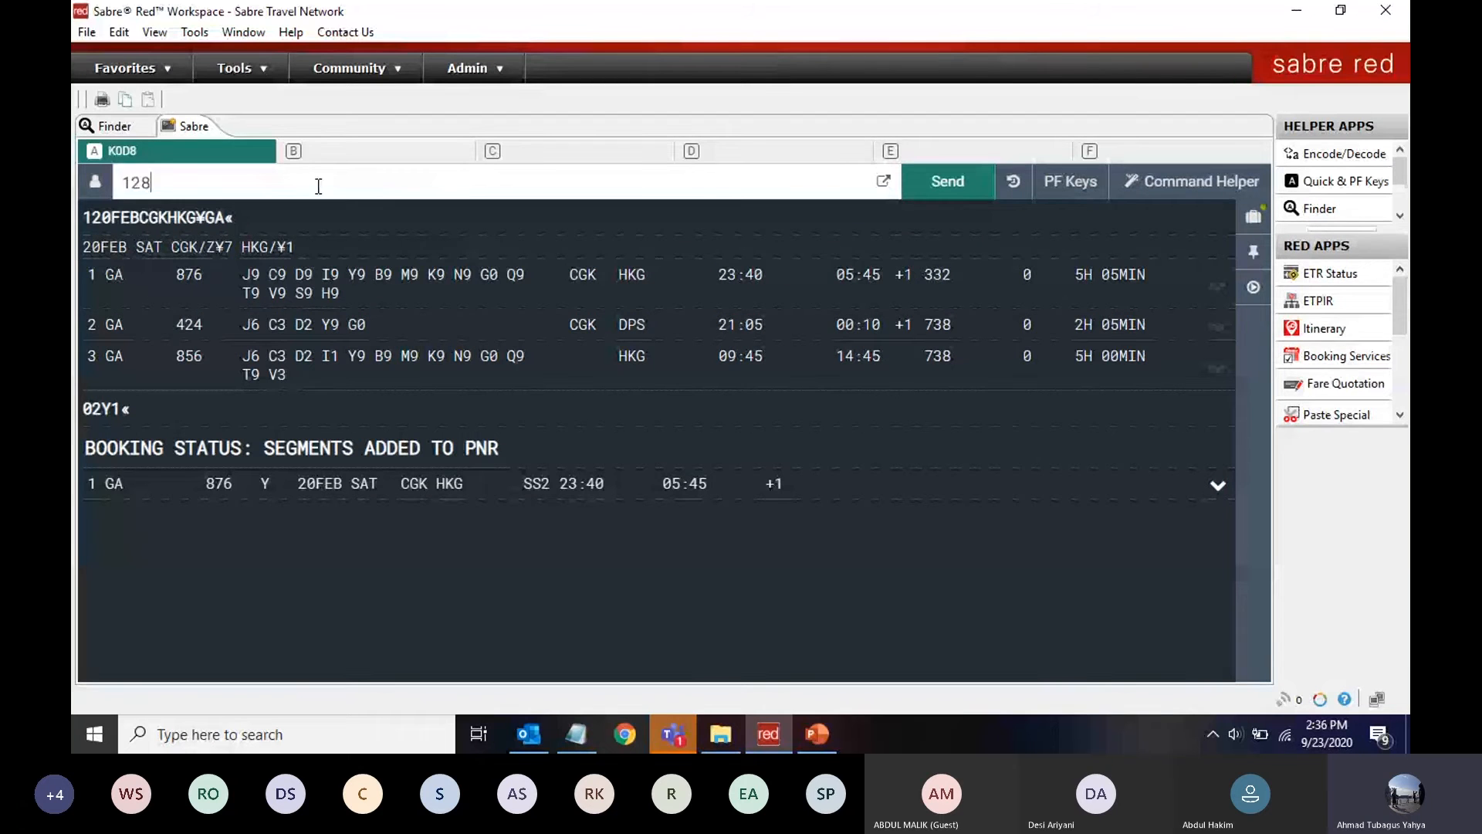
pyautogui.write('FEBHKGCGK')
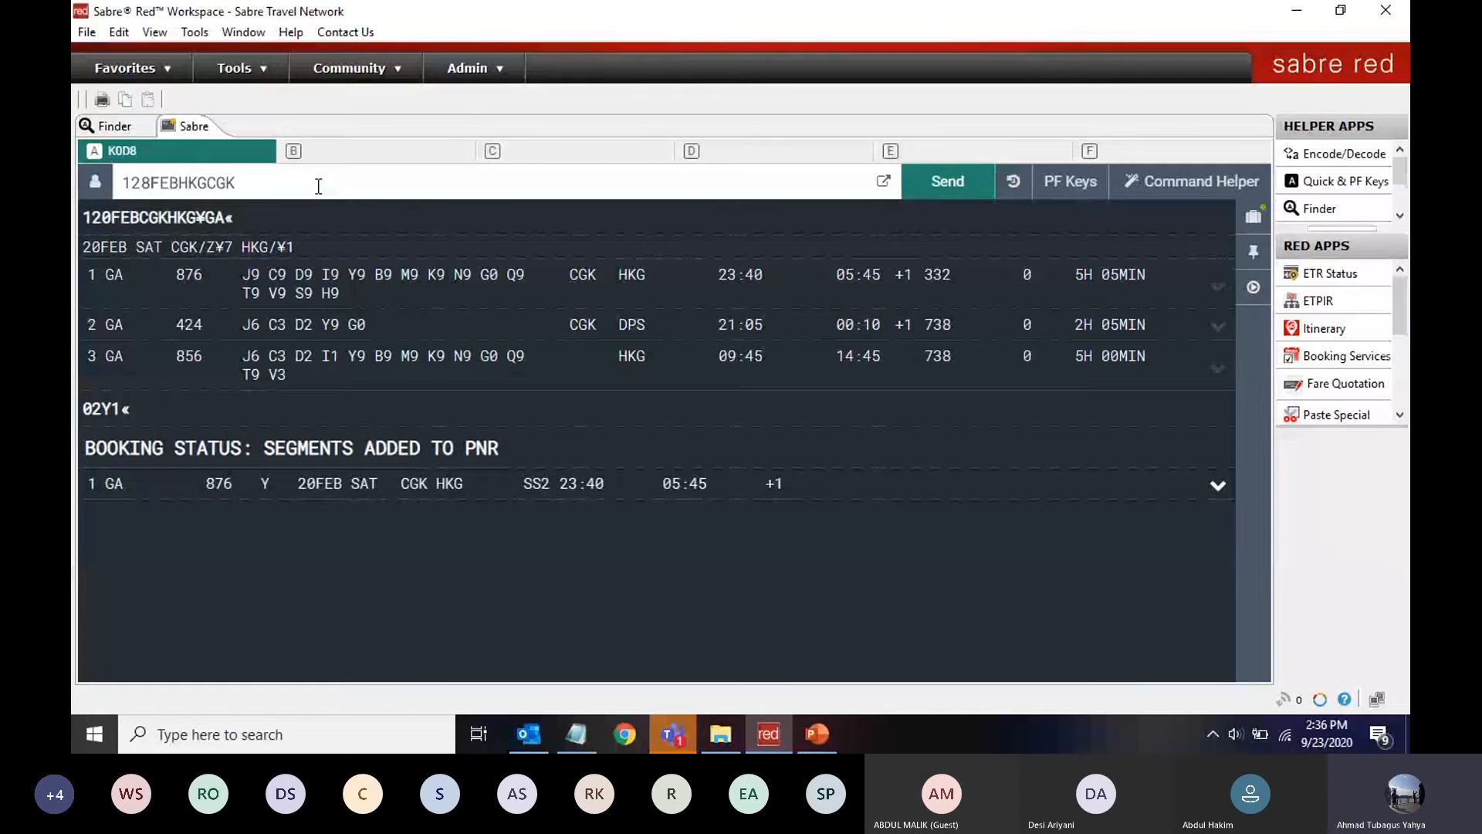
pyautogui.write('¥GA')
pyautogui.press('Return')
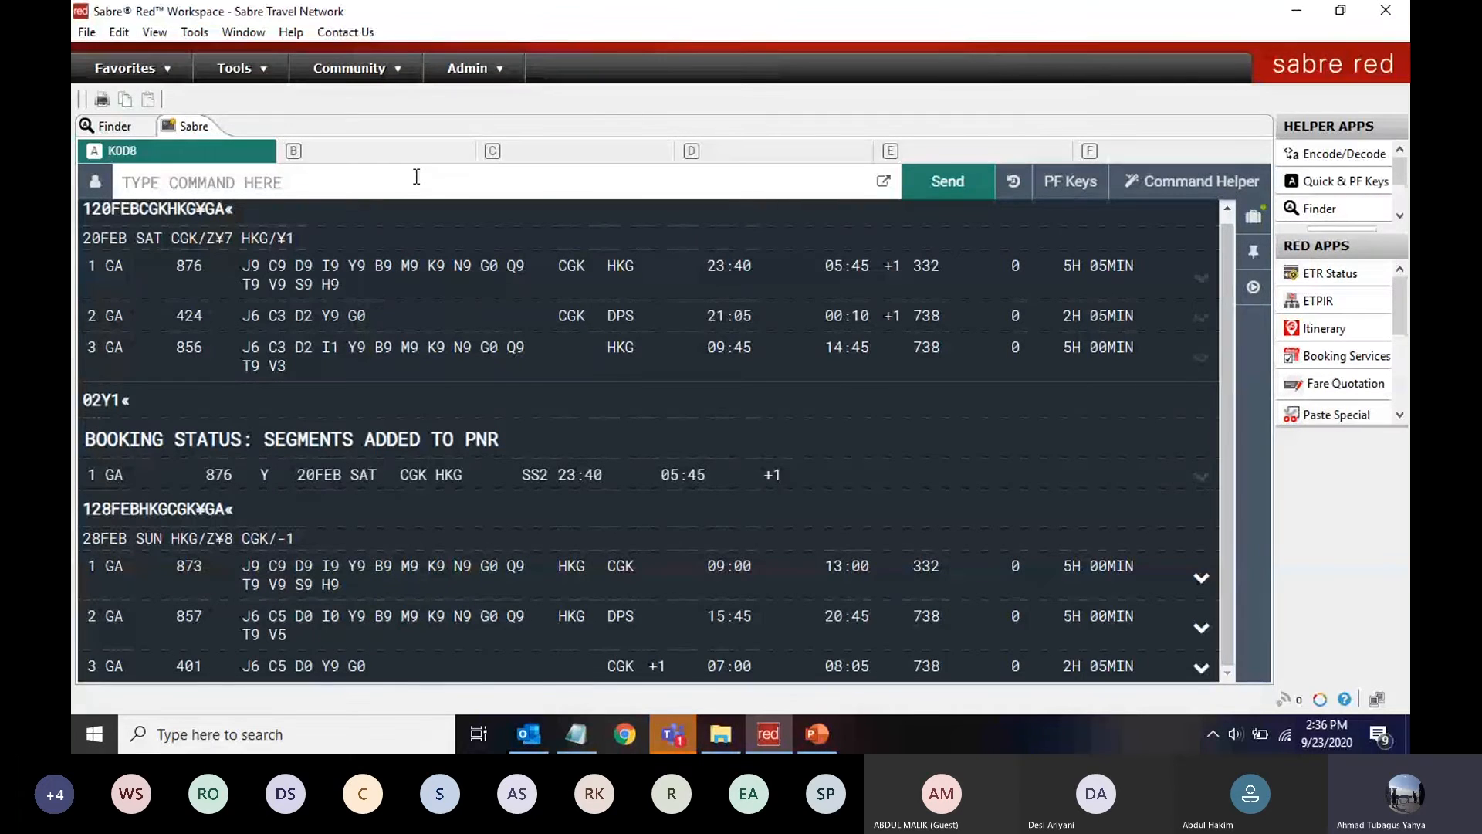
pyautogui.write('02')
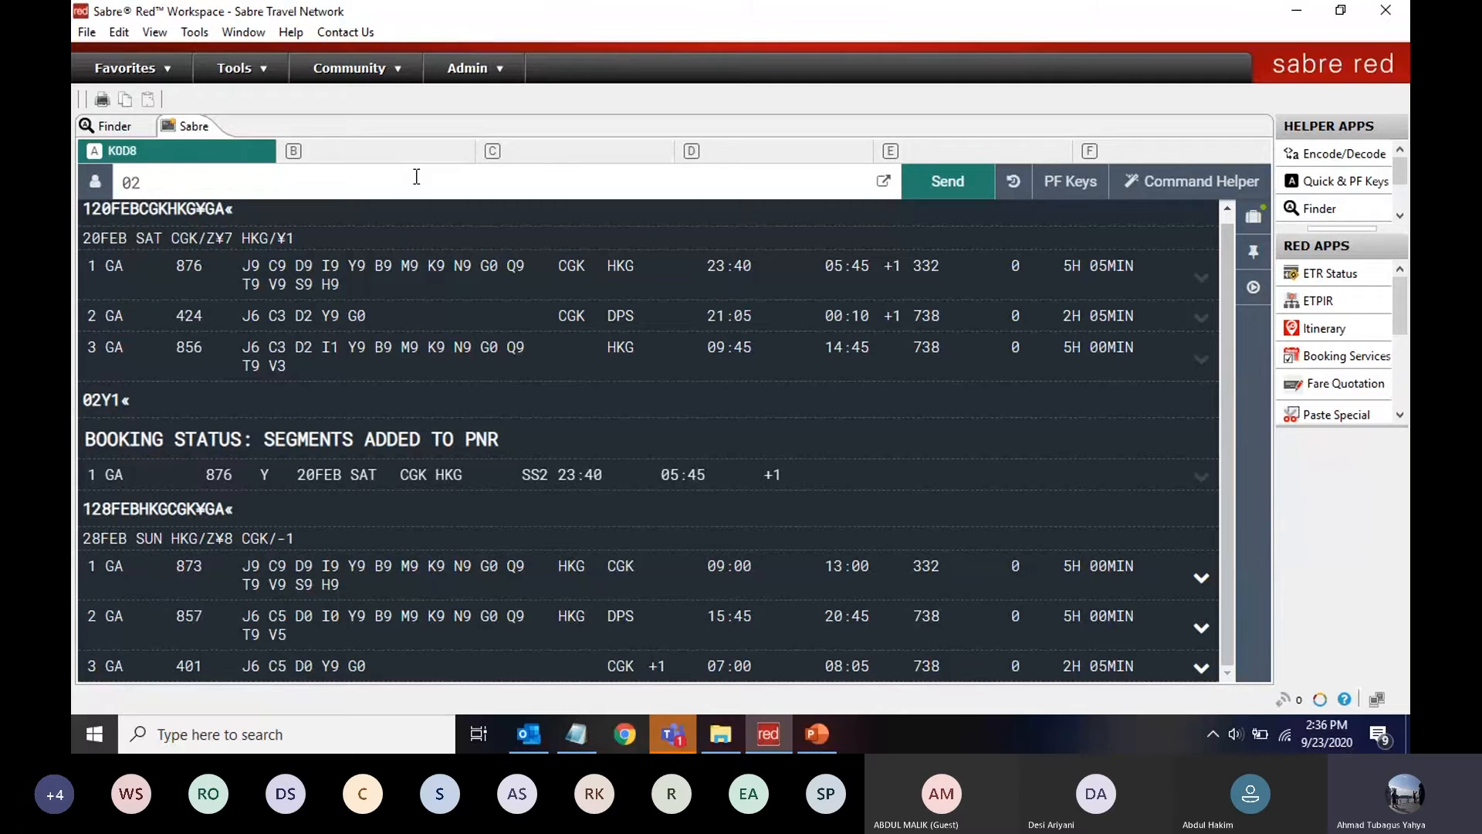
pyautogui.write('Y')
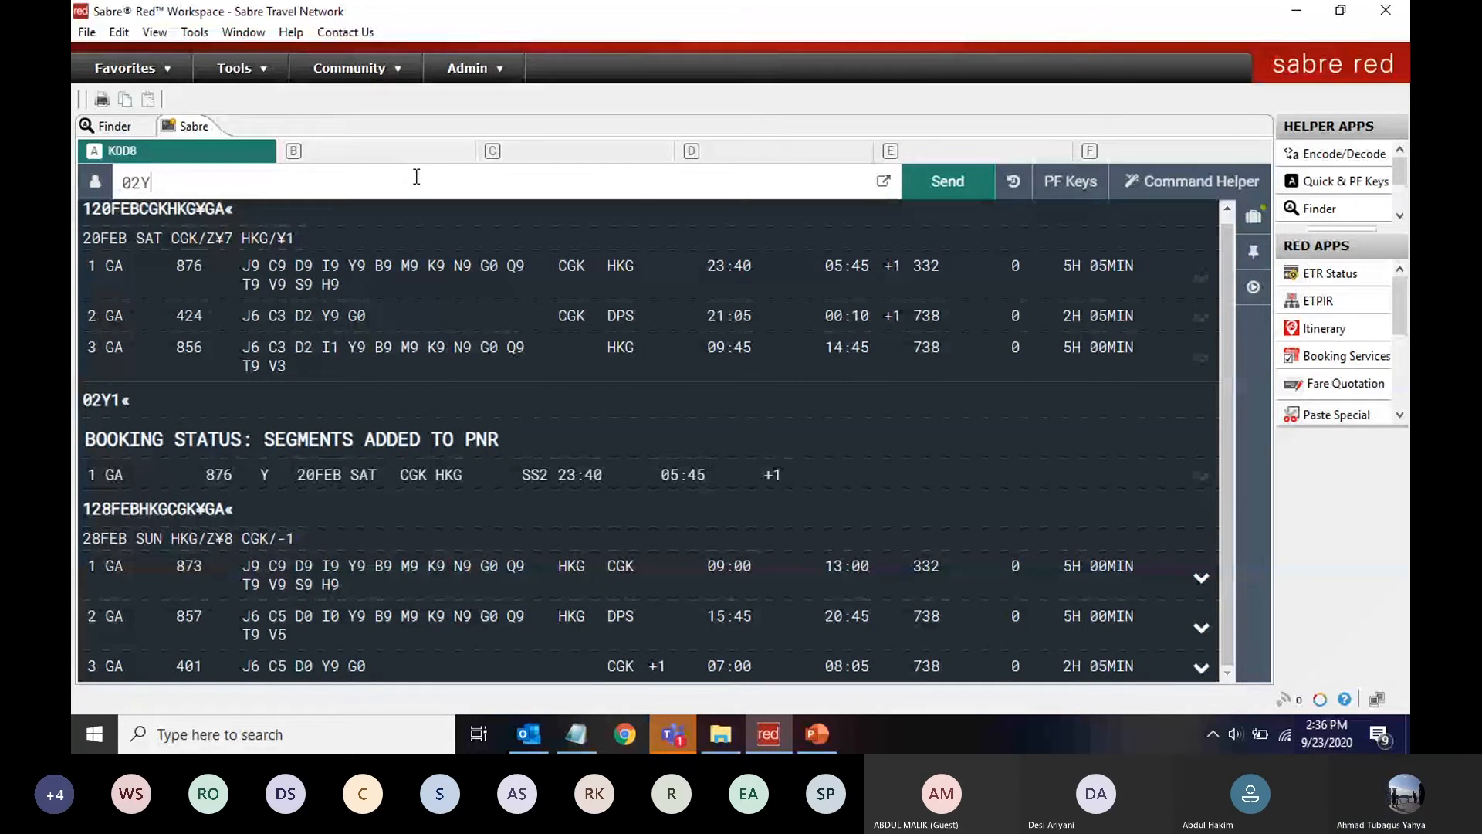
pyautogui.write('1')
pyautogui.click(951, 185)
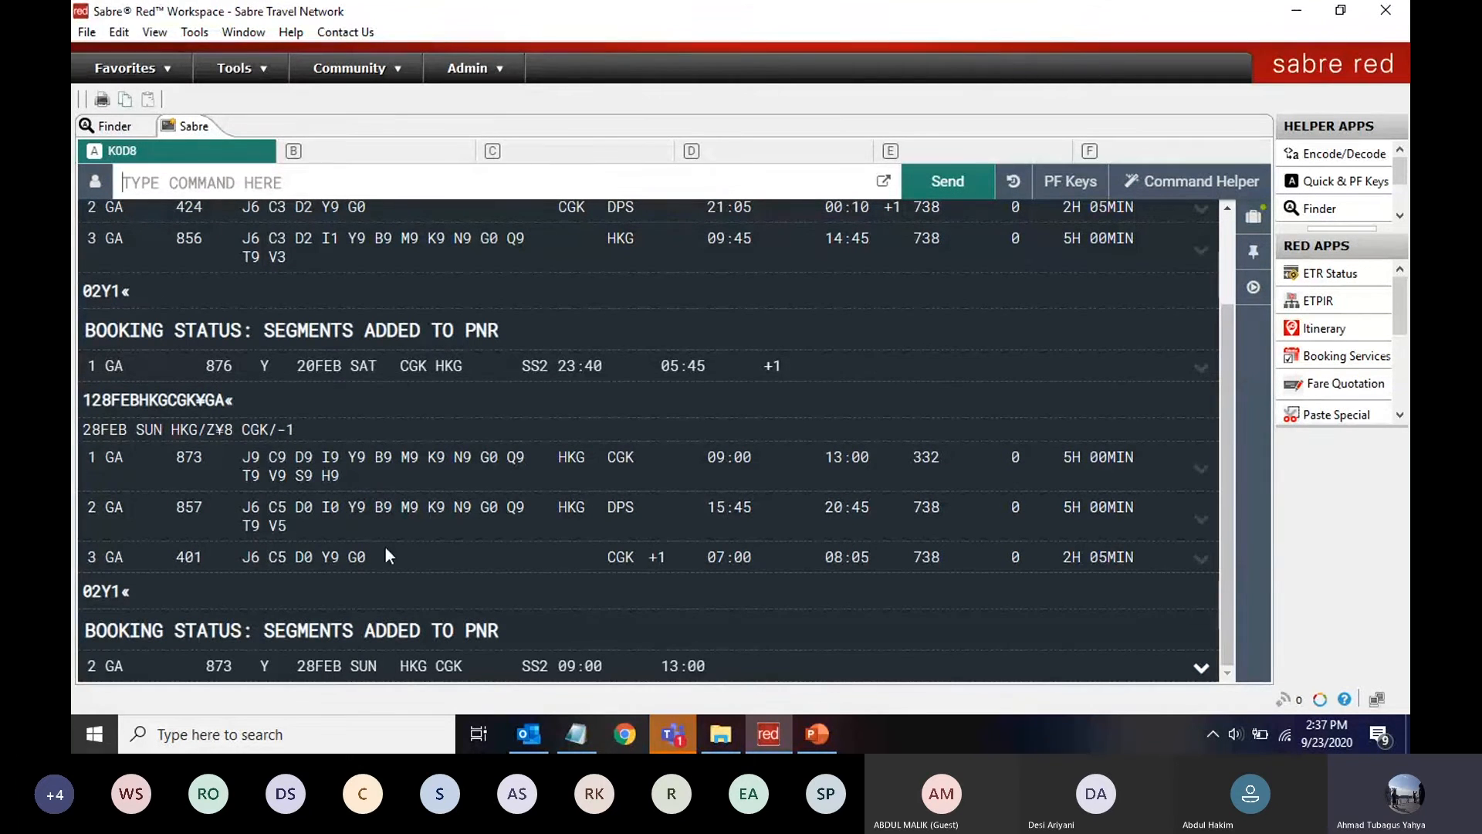
pyautogui.click(574, 737)
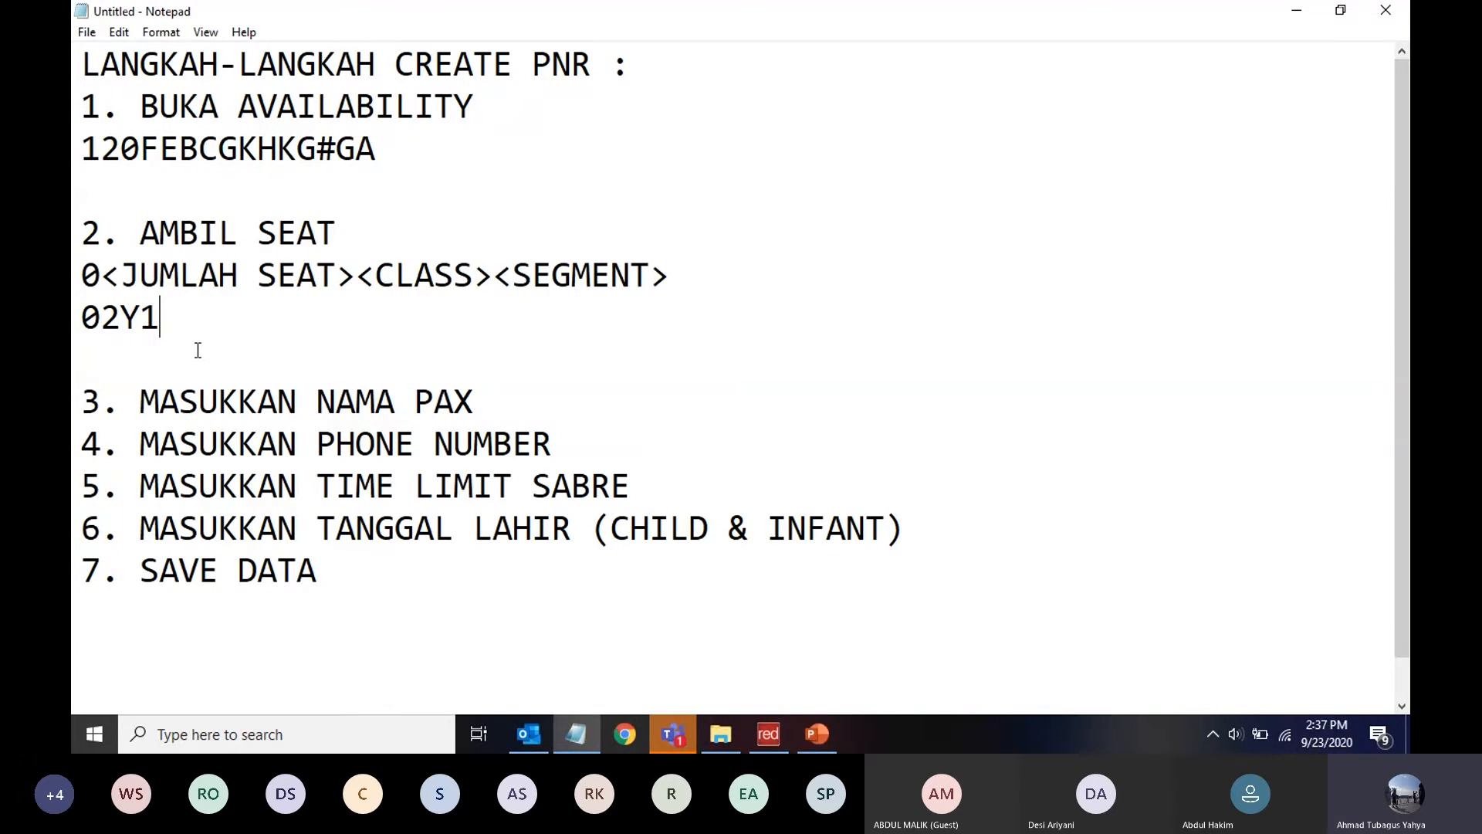
# Under step 3, enter the first passenger's surname/first name with title MRS
pyautogui.click(492, 399)
pyautogui.press('Return')
pyautogui.press('Return')
pyautogui.press('Return')
pyautogui.press('Up')
pyautogui.press('Up')
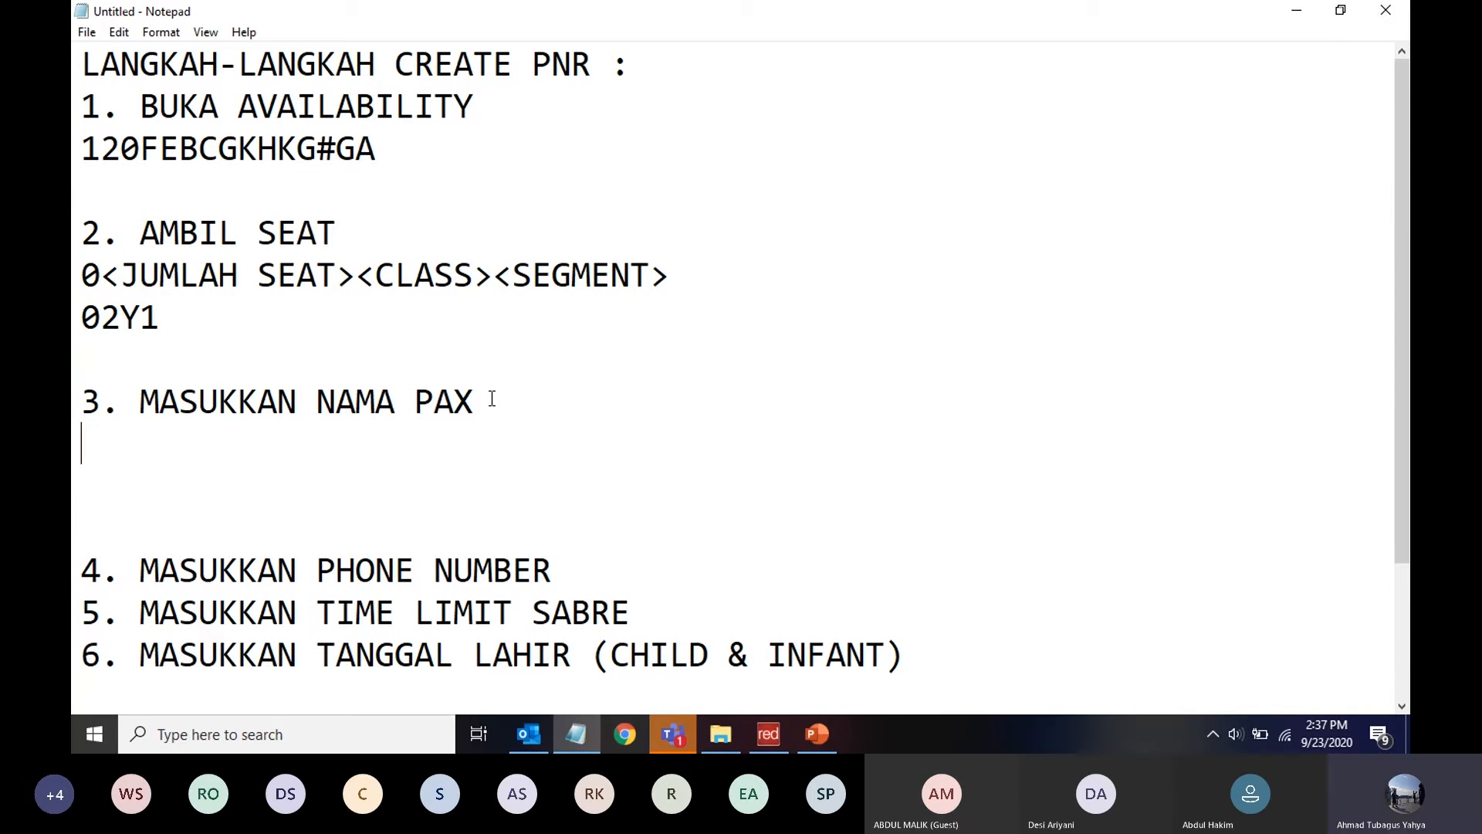
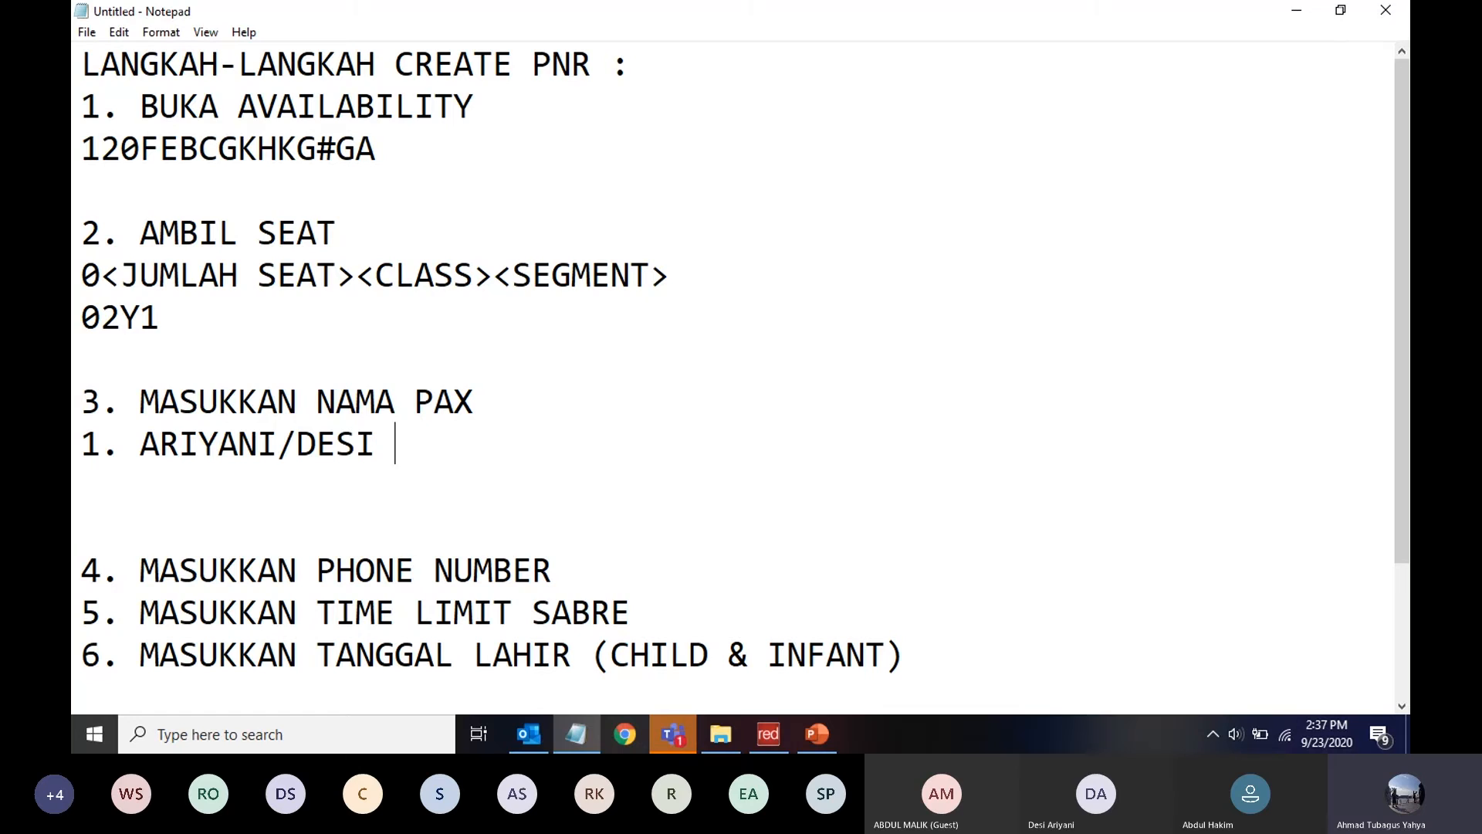
pyautogui.write('MRS')
# Add the second and third passengers' names titled MISS and MSTR, removing the extra blank line
pyautogui.press('Return')
pyautogui.write('2. ')
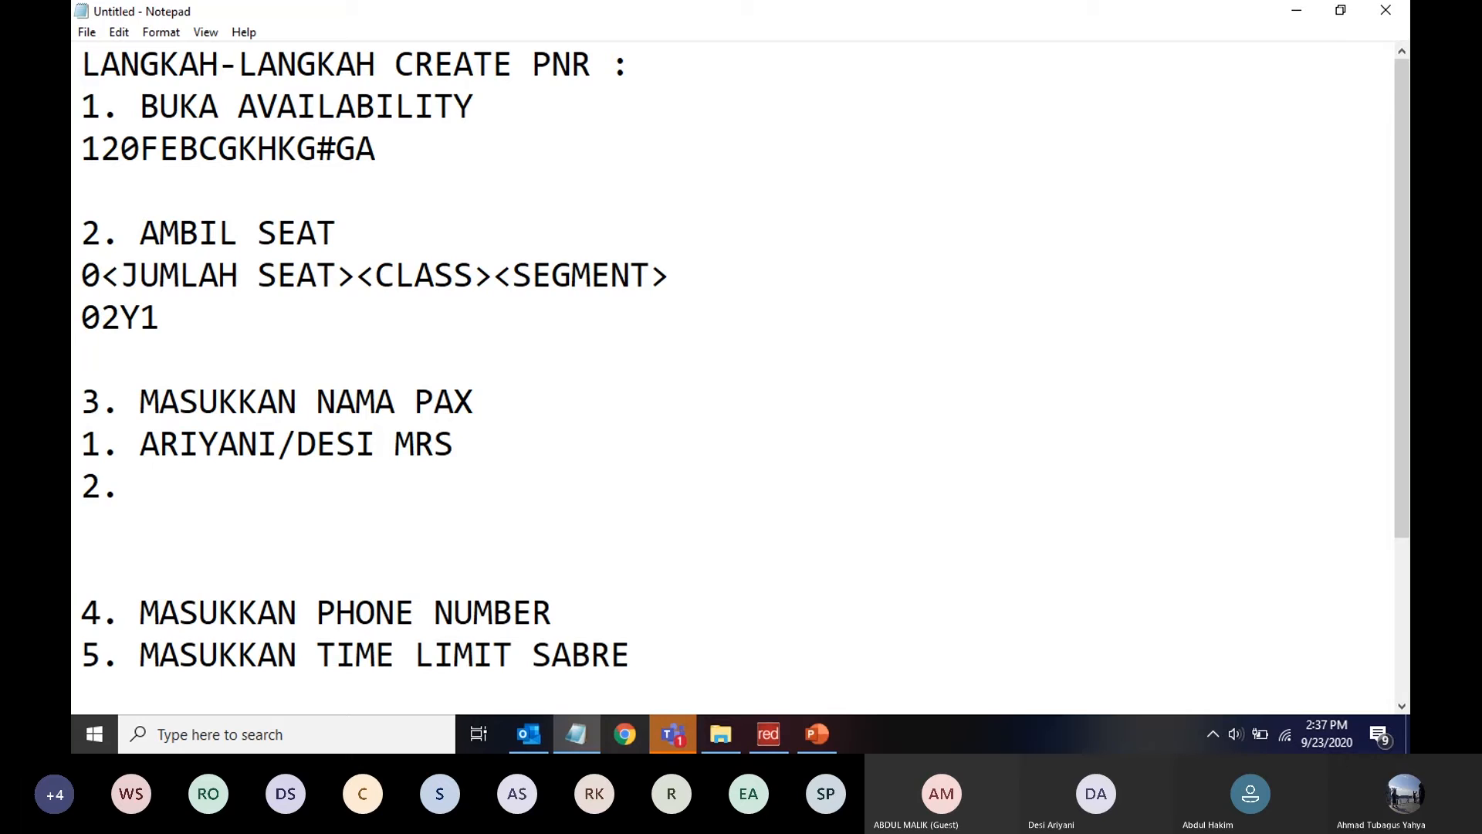
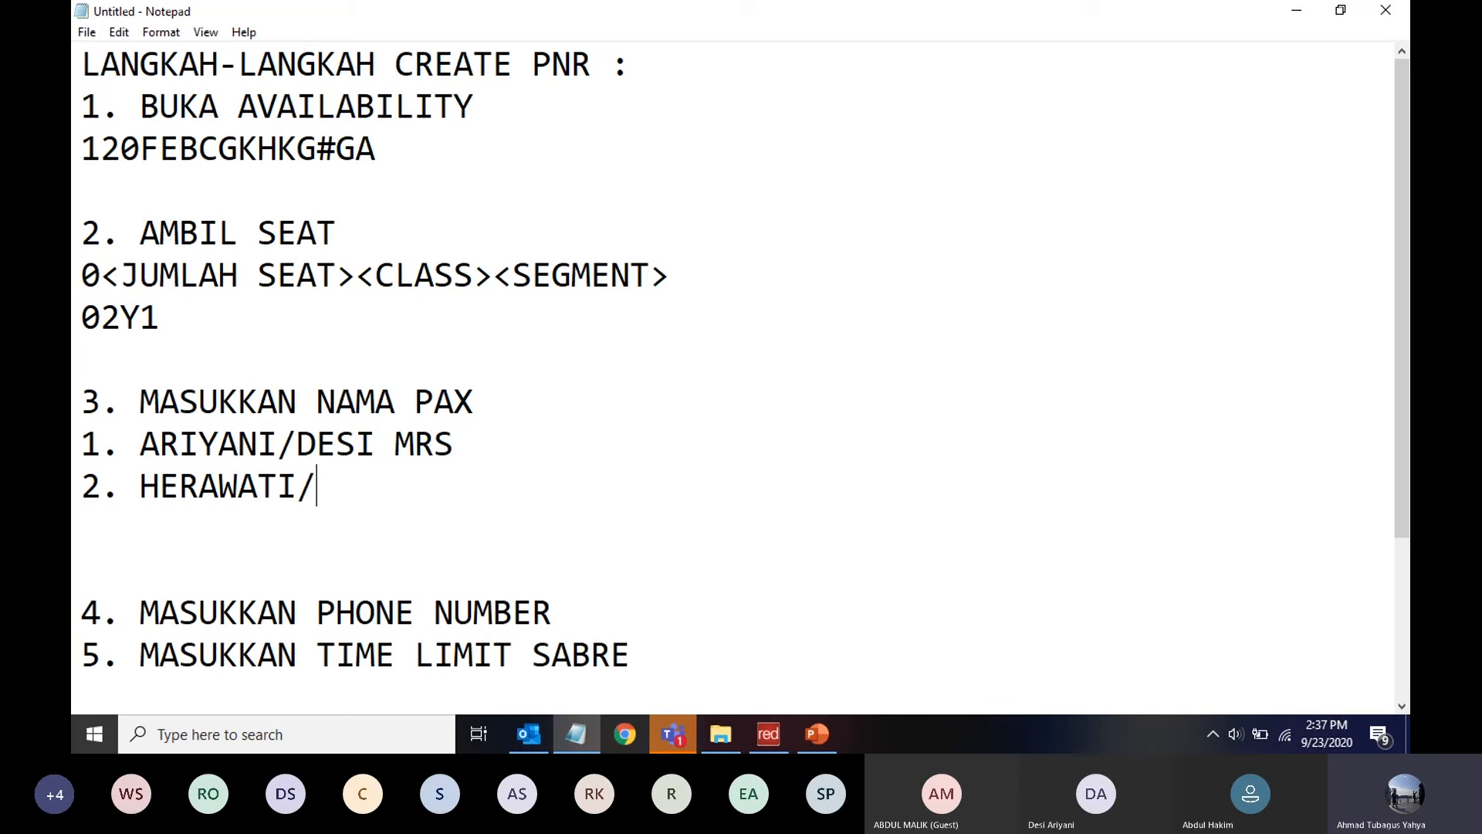
pyautogui.write(' MISS')
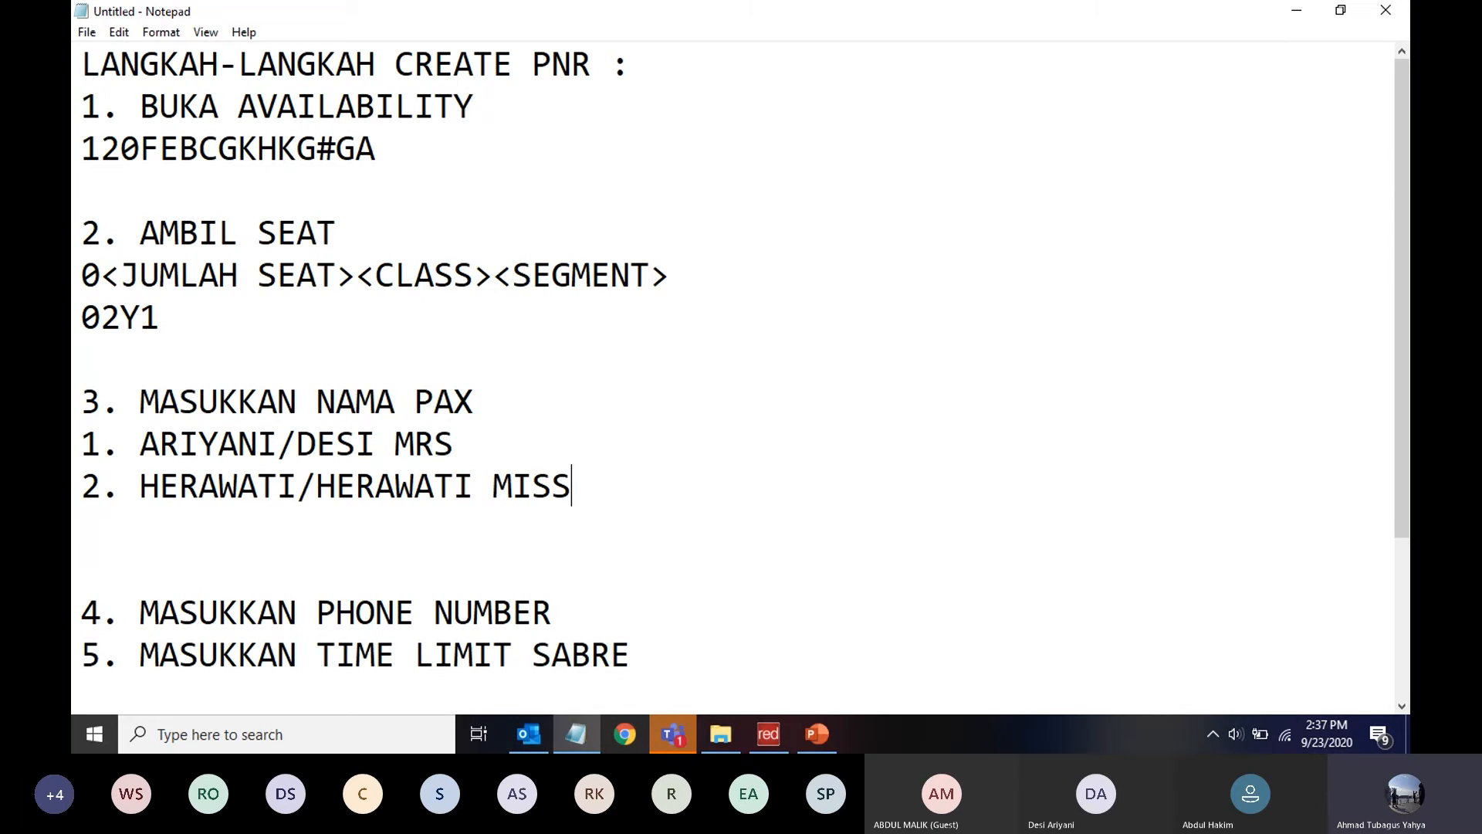
pyautogui.press('Return')
pyautogui.write('3.')
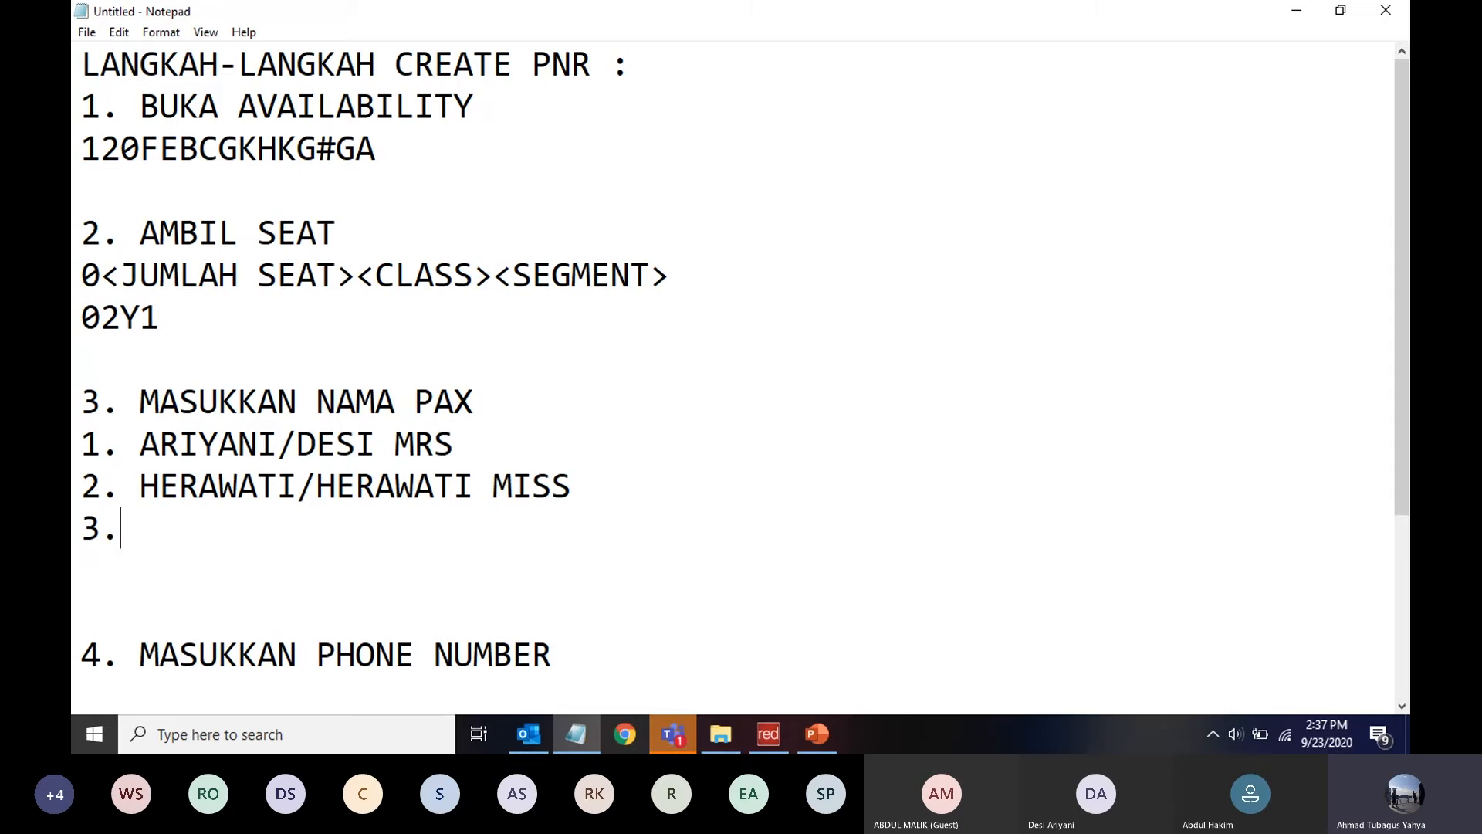
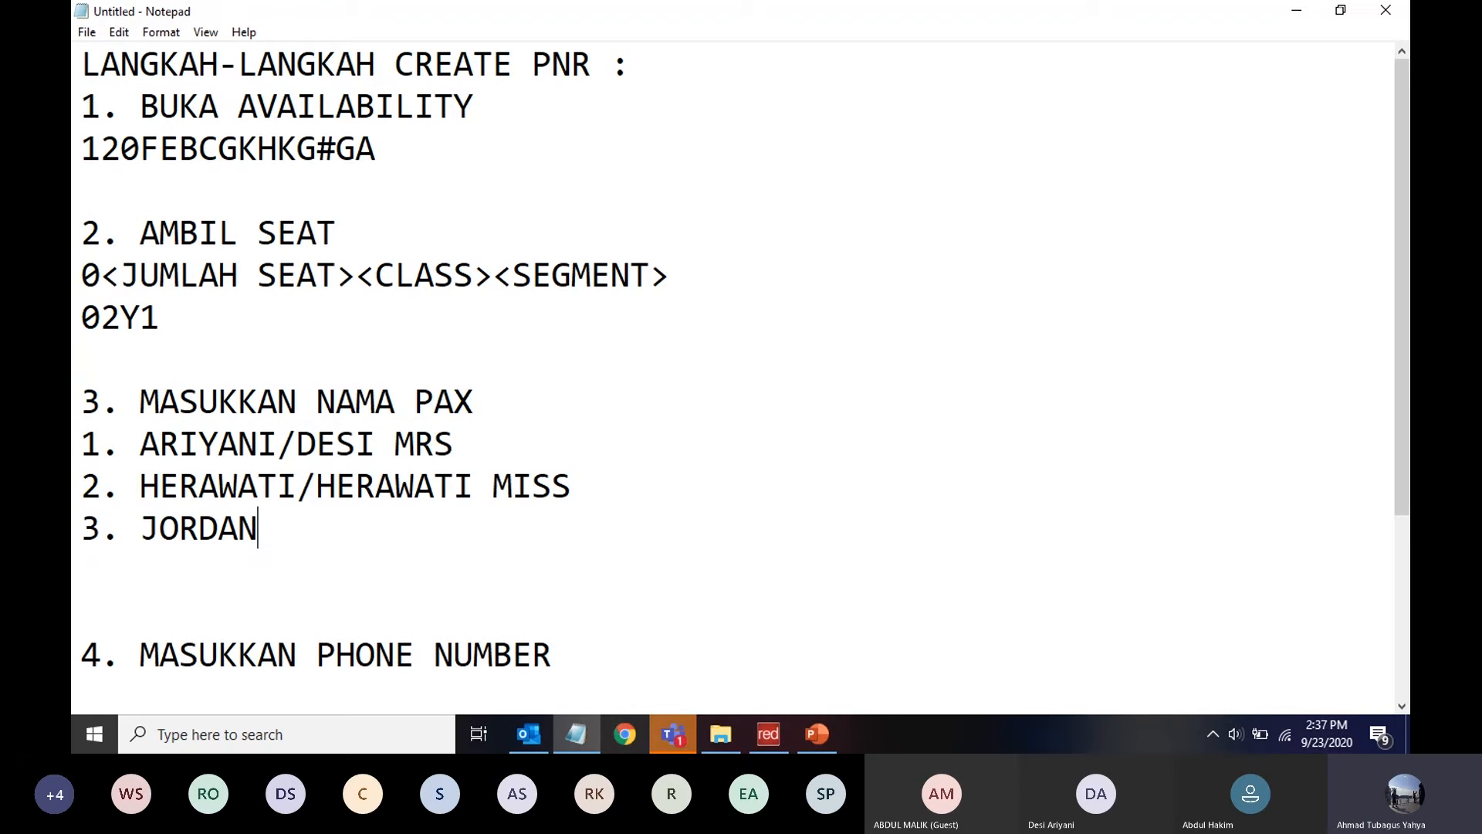
pyautogui.write('MTR')
pyautogui.press('BackSpace')
pyautogui.press('BackSpace')
pyautogui.write('STR')
pyautogui.press('Down')
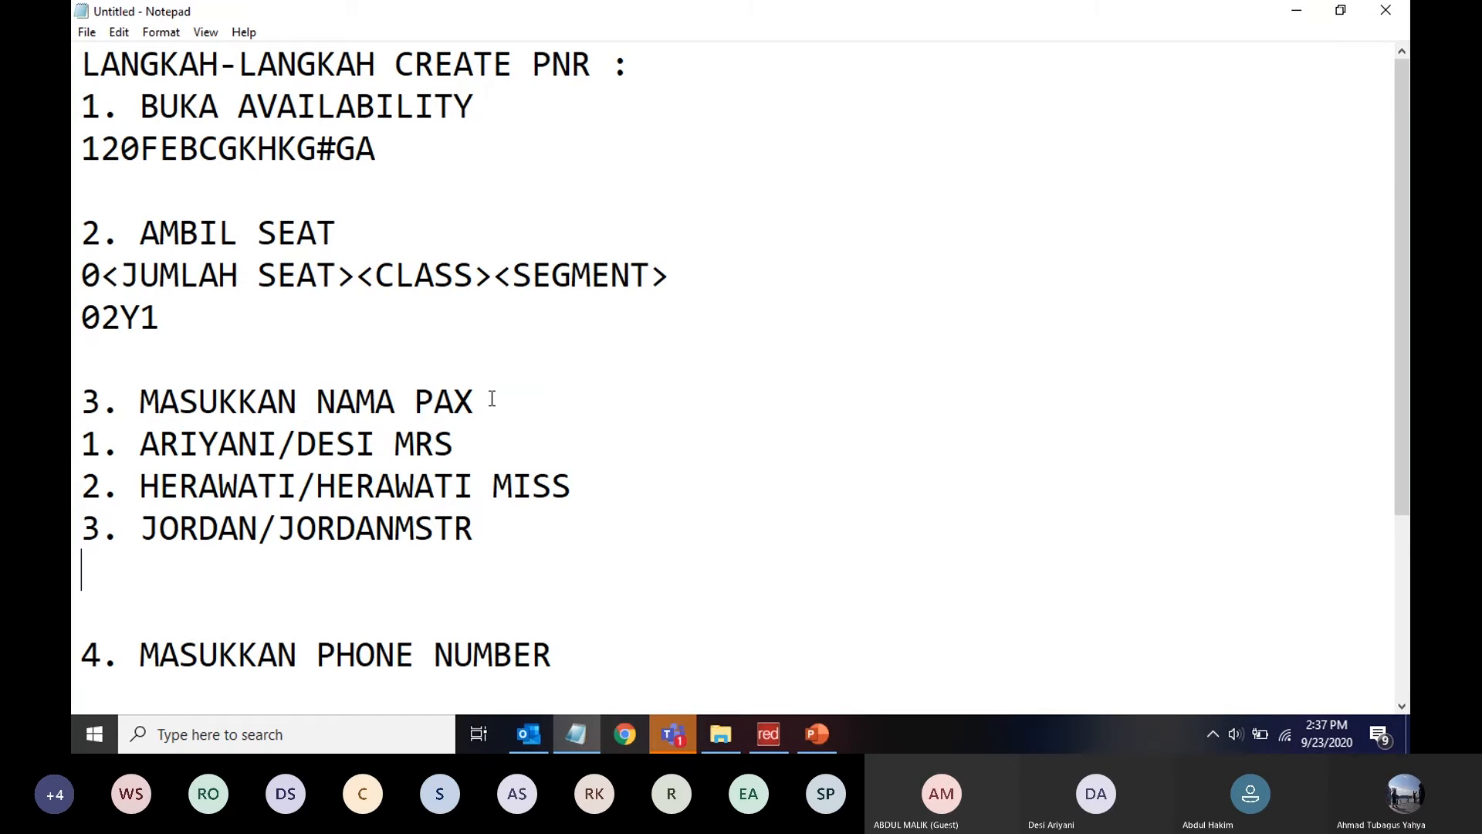
pyautogui.press('Delete')
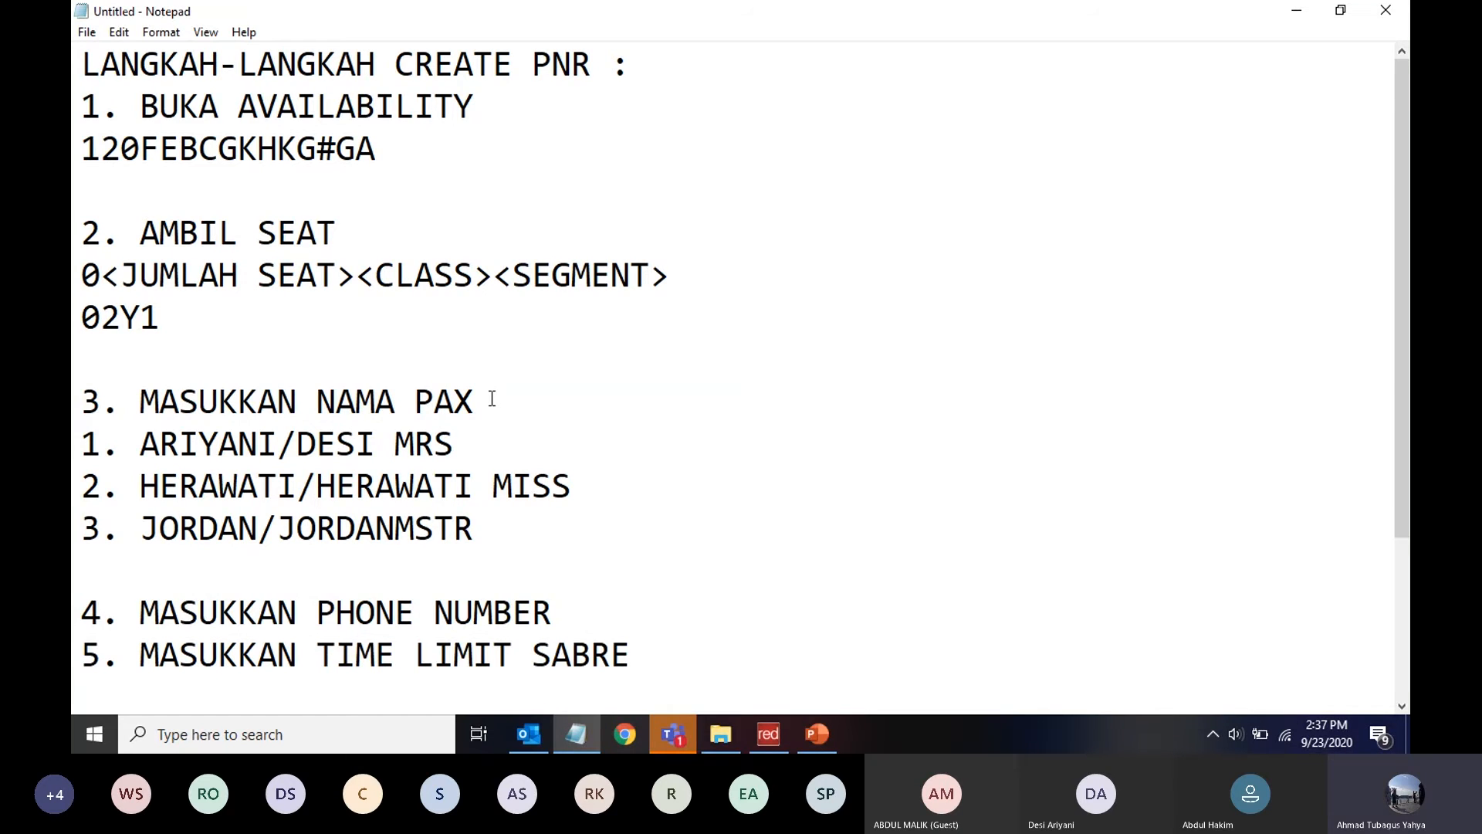
# Indent the three passenger name lines under step 3, then add a hyphen-prefixed surname/given-name entry with title for the first passenger
pyautogui.click(86, 447)
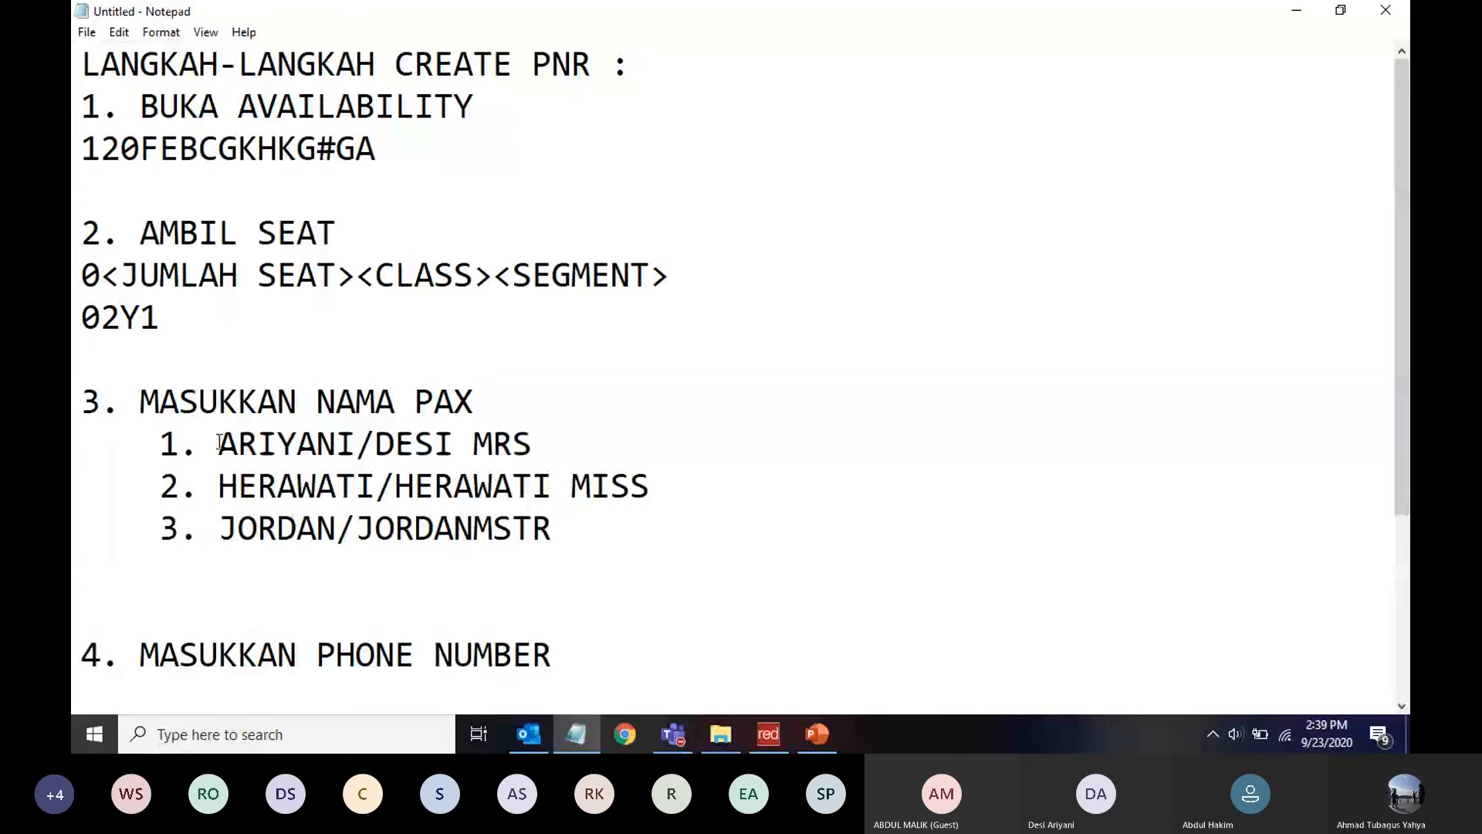
pyautogui.hotkey('shift', 'End')
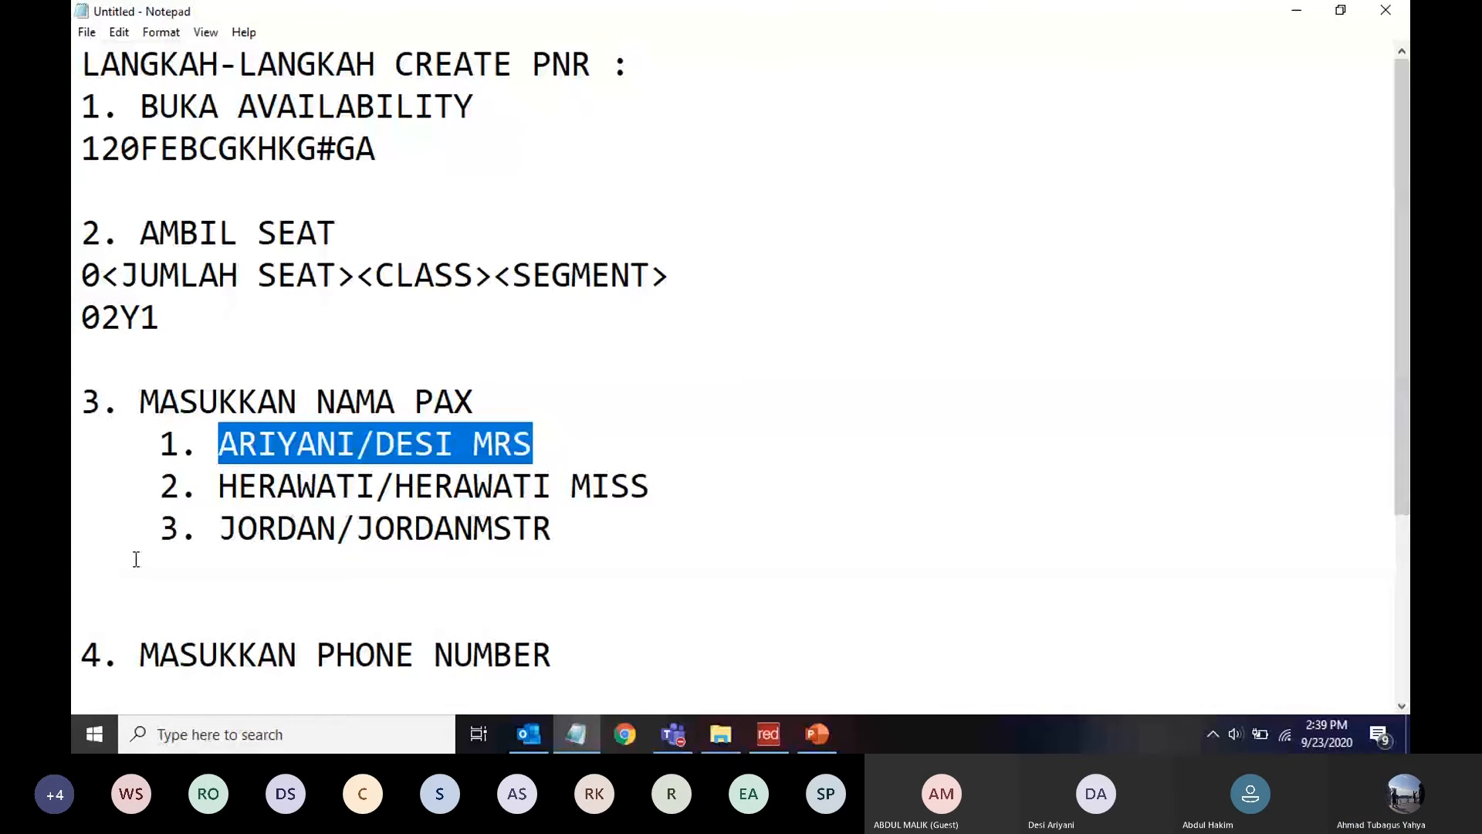
pyautogui.click(135, 558)
pyautogui.write('-')
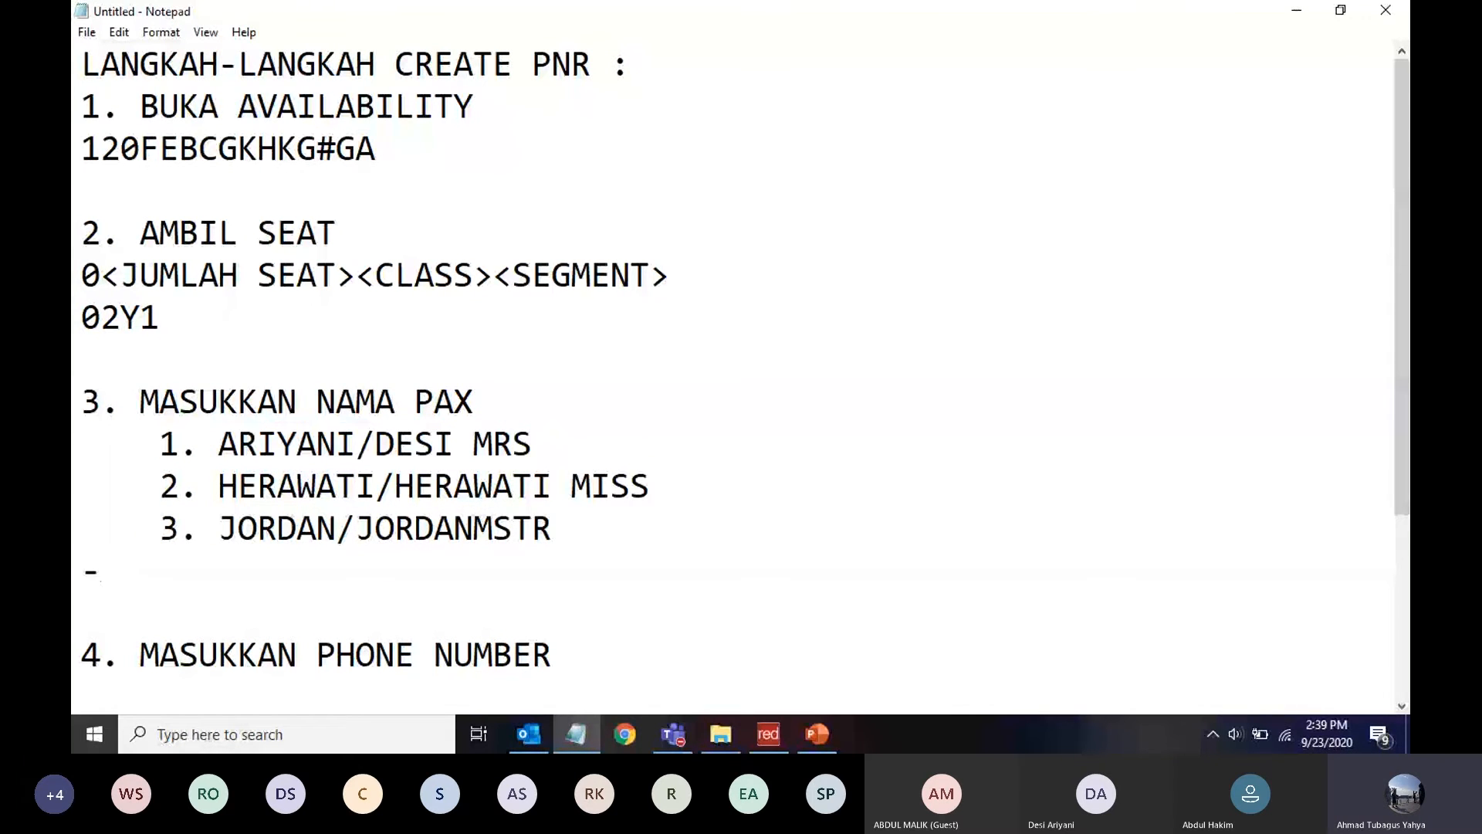
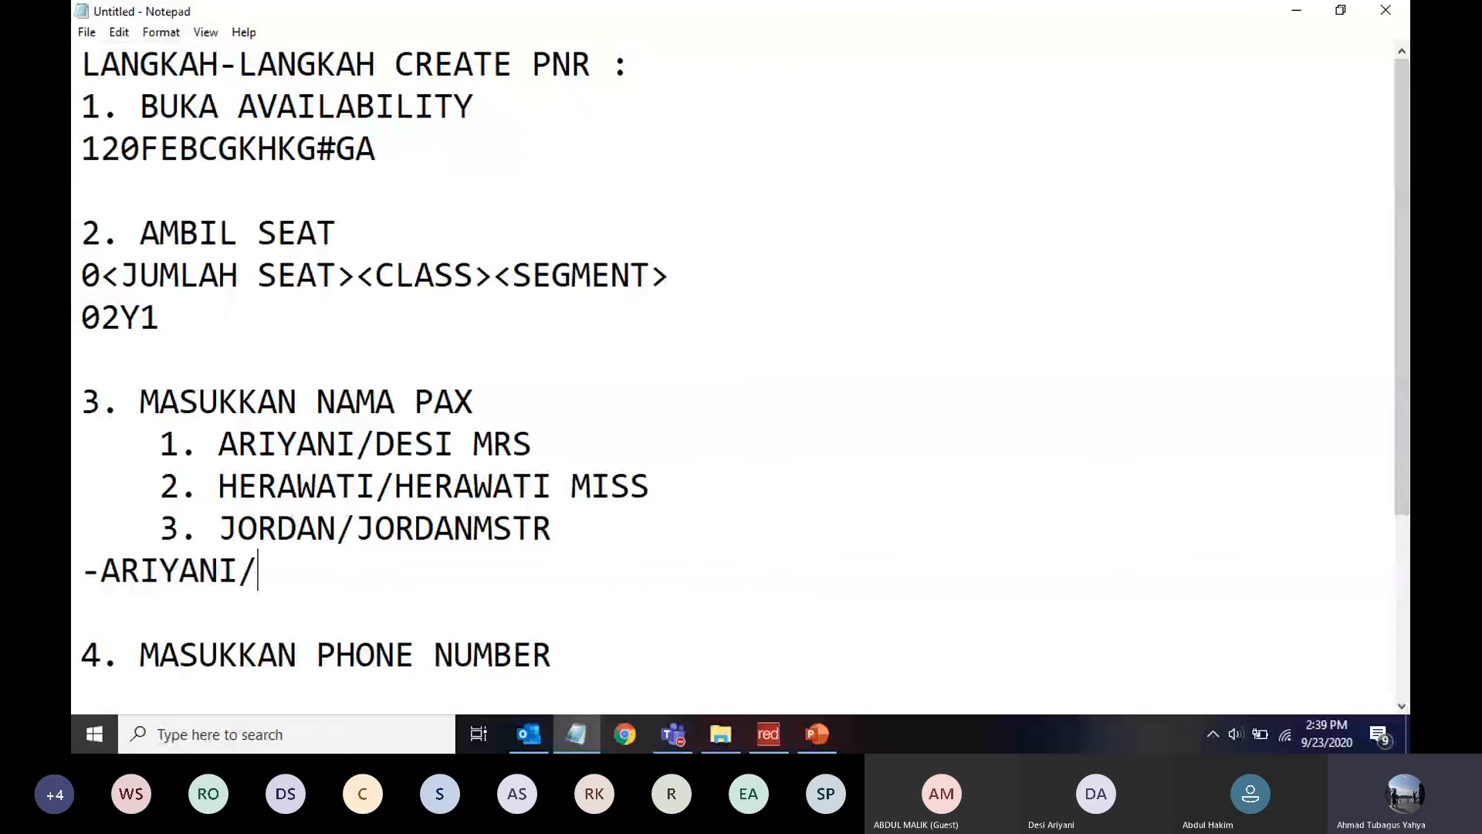
pyautogui.press('Return')
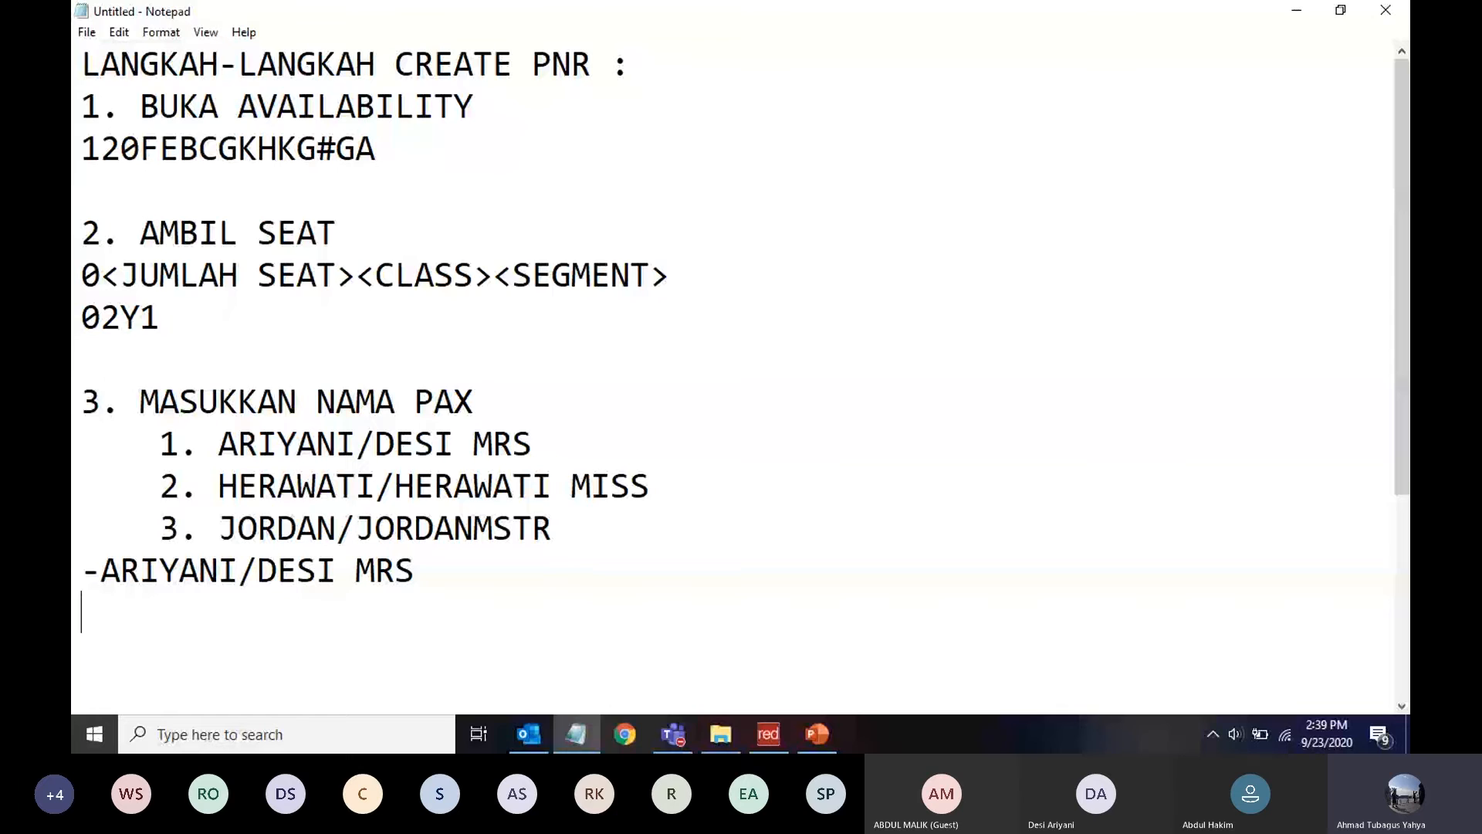
pyautogui.click(698, 496)
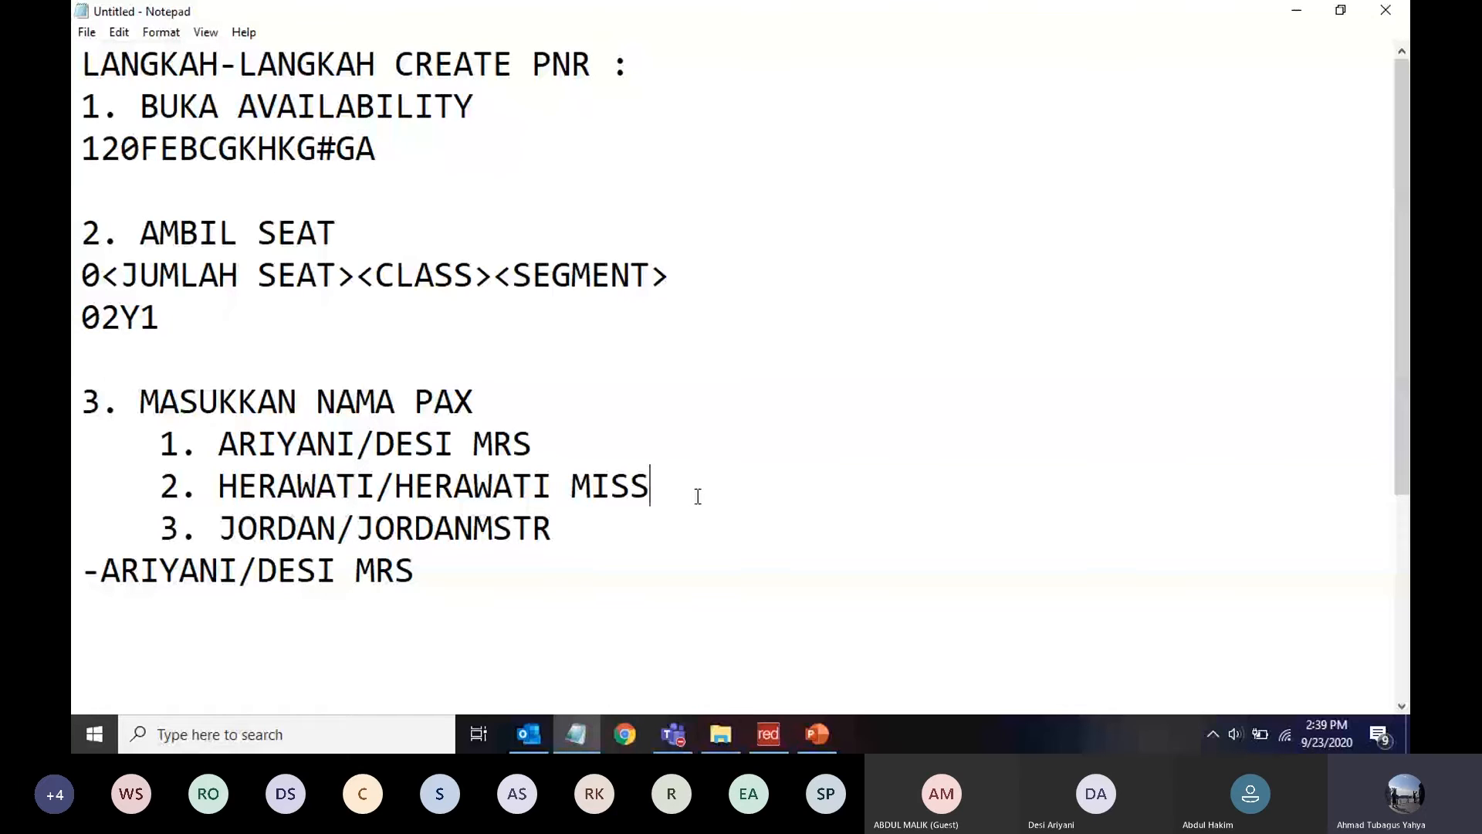
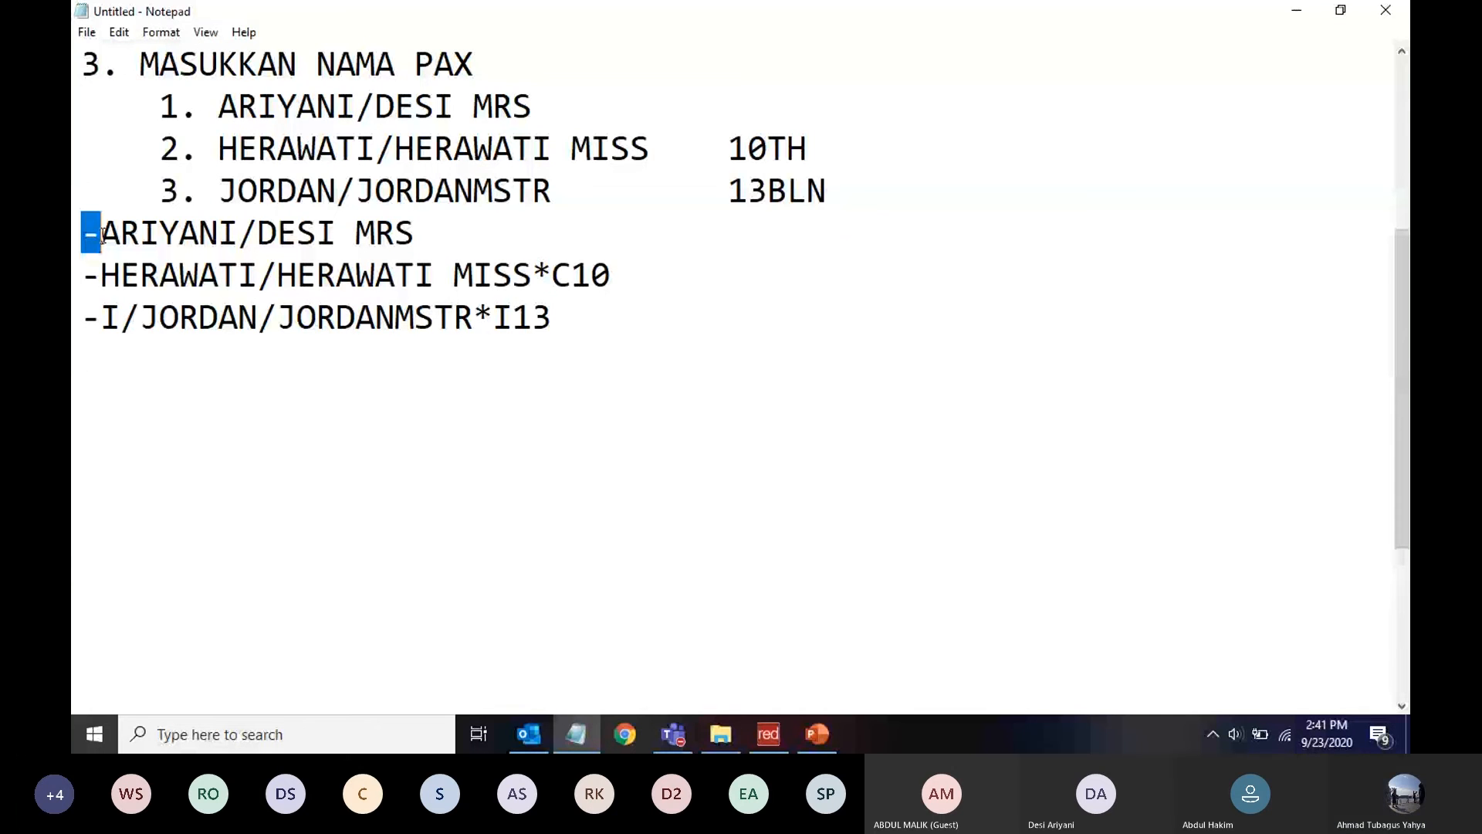
# Copy the child's and infant's name entries from the notes into Sabre Red, where both are accepted
pyautogui.click(768, 734)
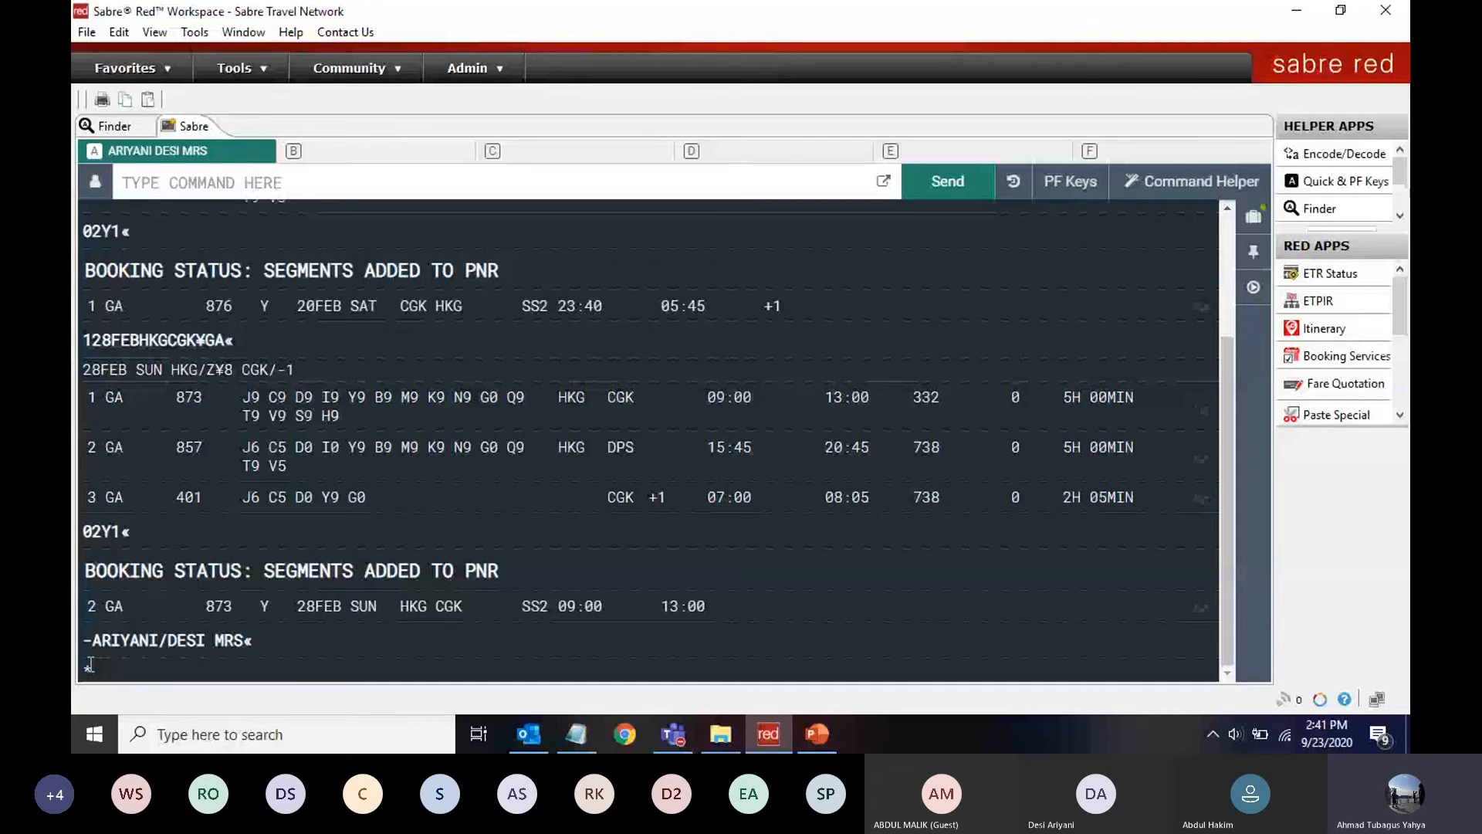
pyautogui.hotkey('alt', 'Tab')
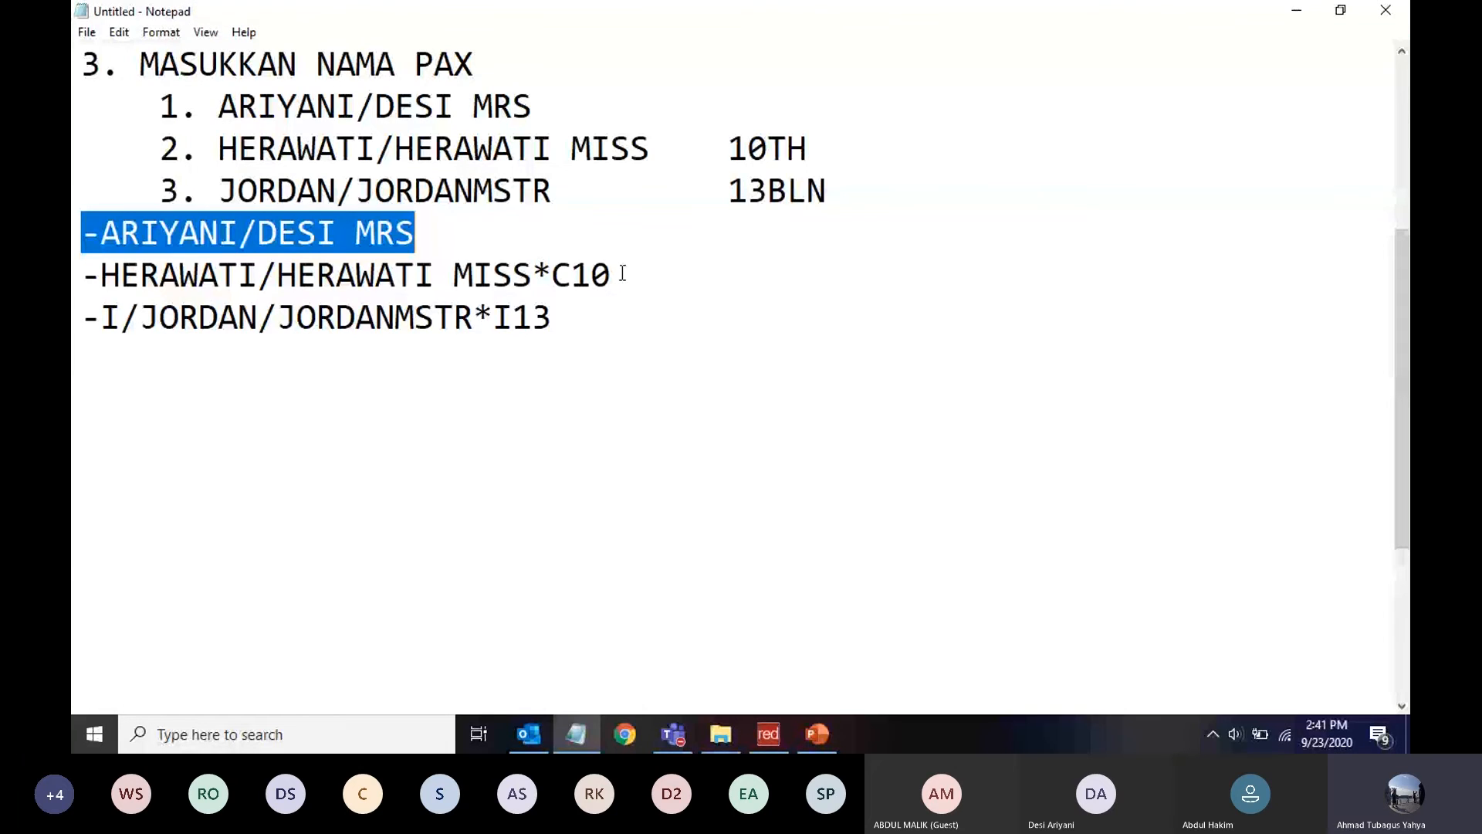
pyautogui.moveTo(622, 273); pyautogui.dragTo(73, 267)
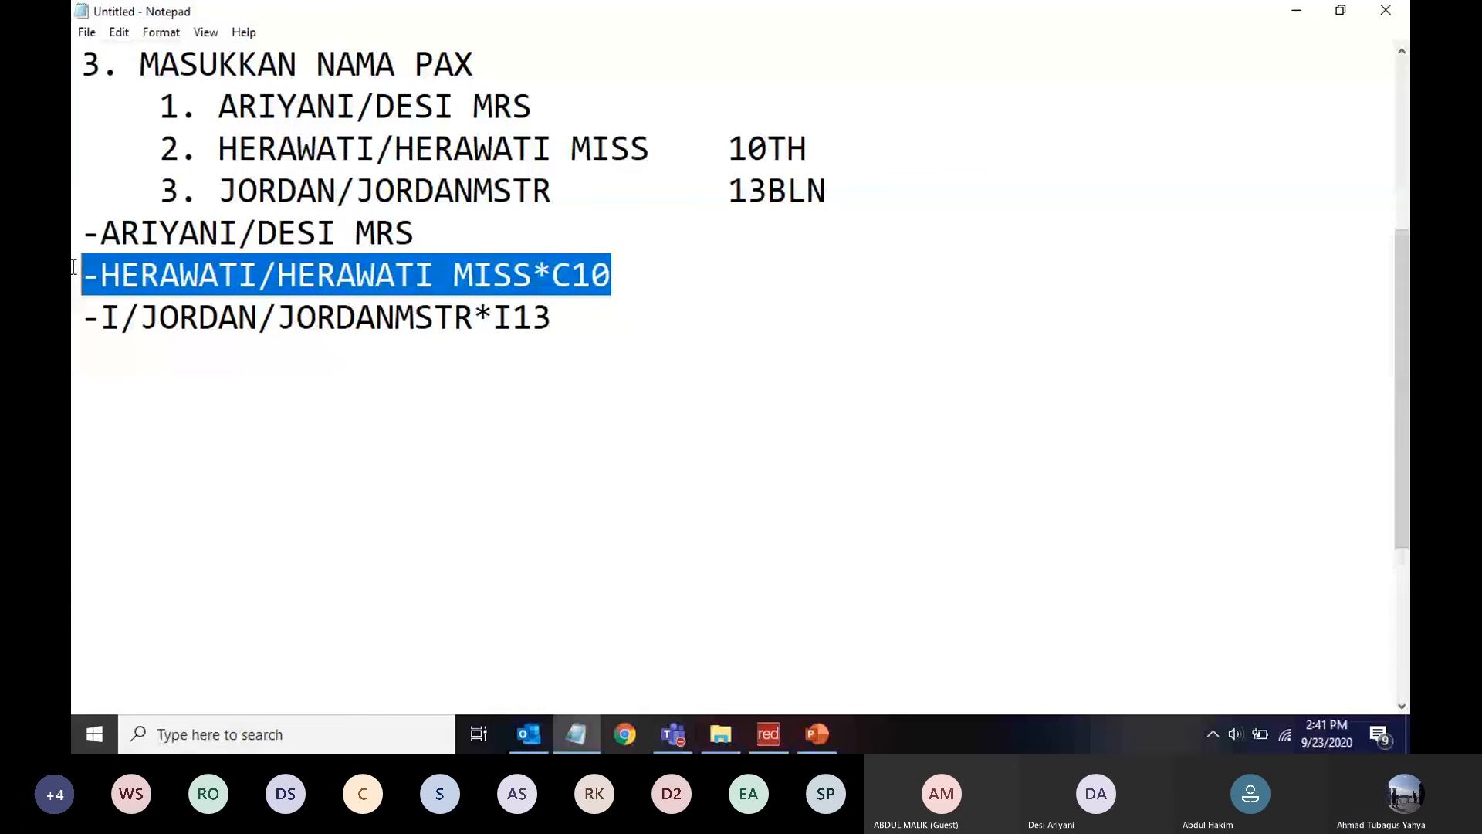
pyautogui.hotkey('alt', 'Tab')
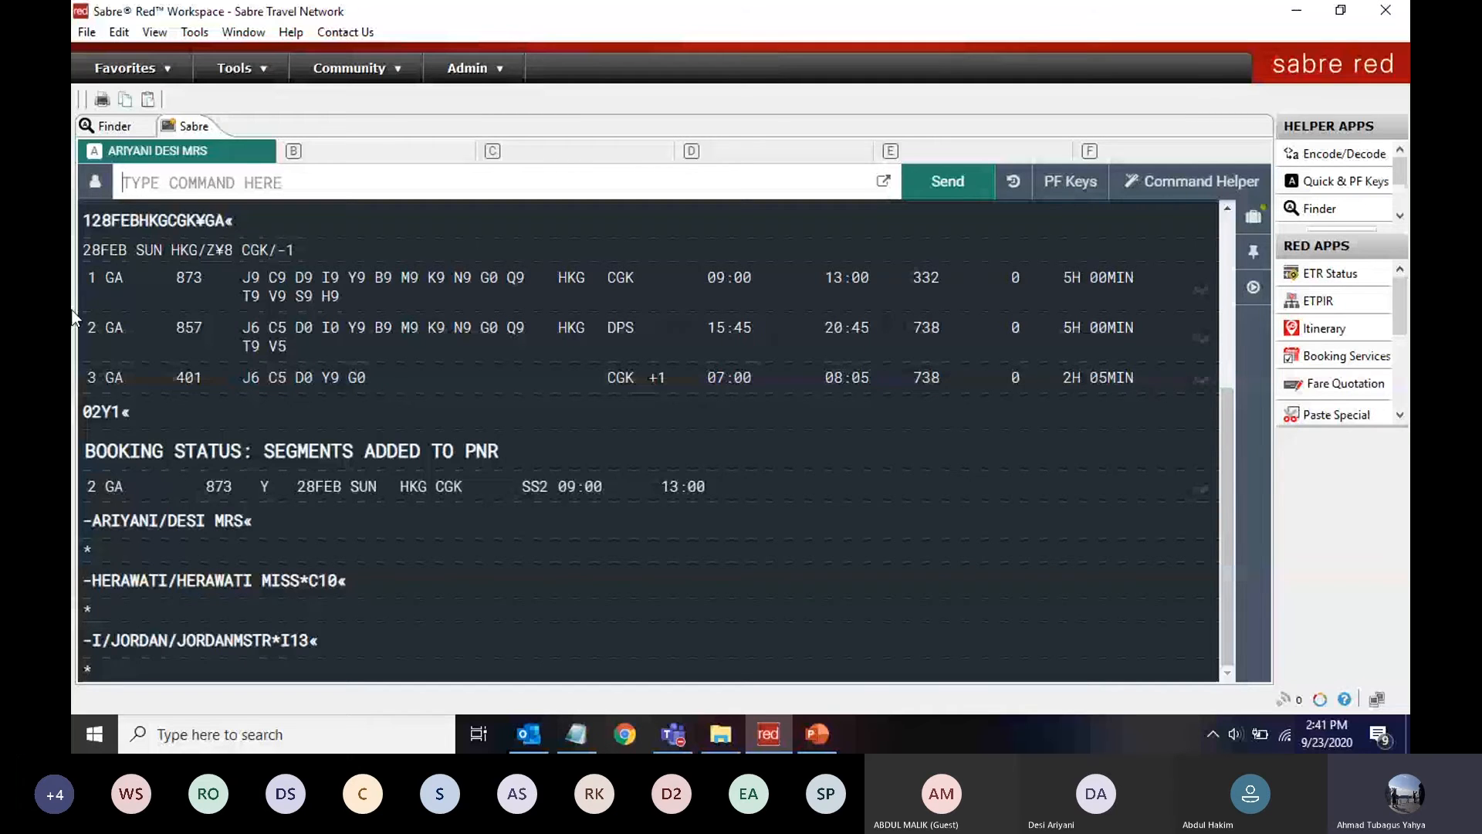
pyautogui.hotkey('alt', 'Tab')
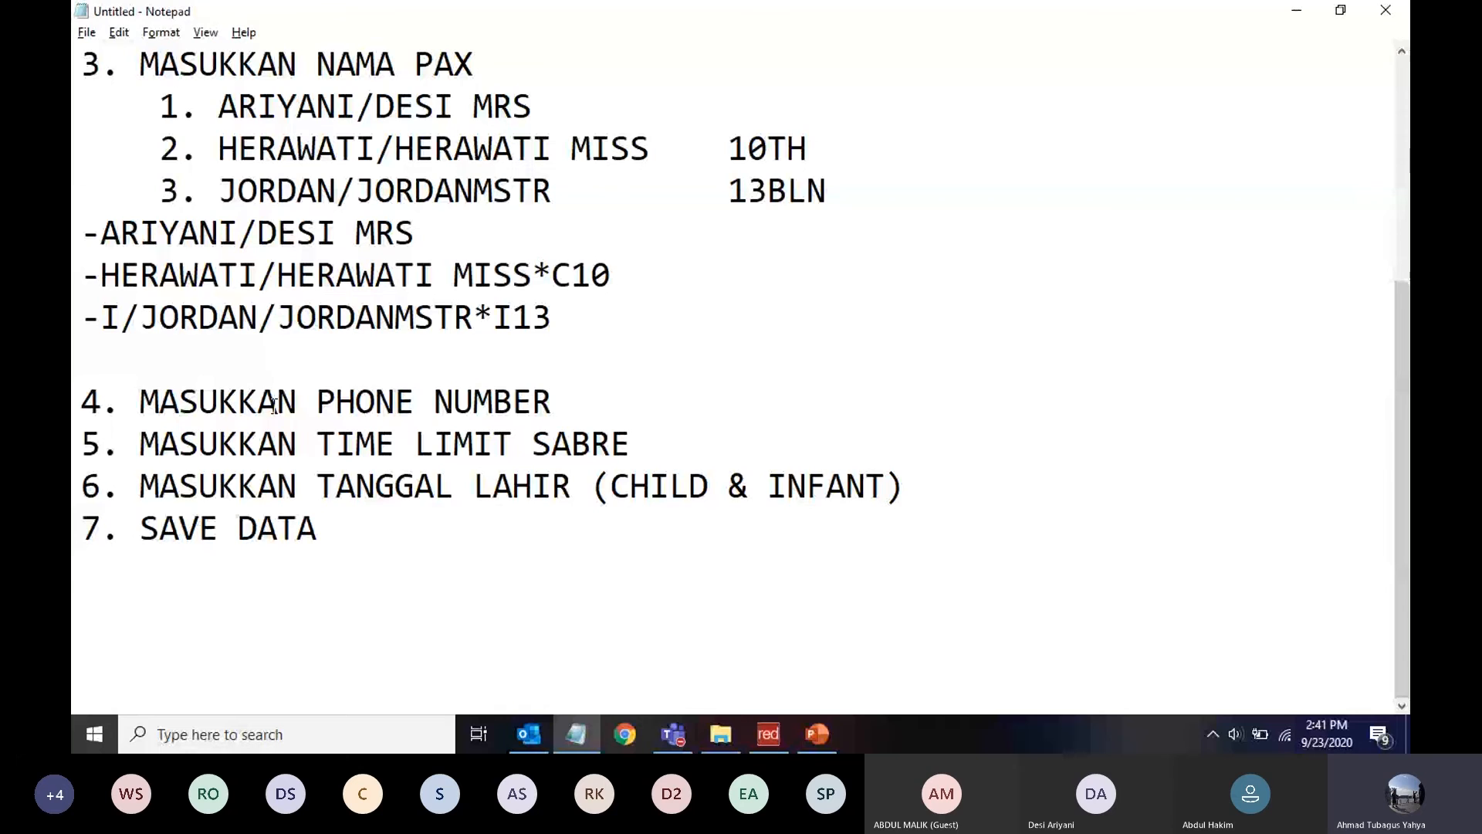
# Under step 4, write the agency office phone entry ending -A and the passenger's mobile entry ending -M
pyautogui.click(569, 402)
pyautogui.press('Return')
pyautogui.press('Return')
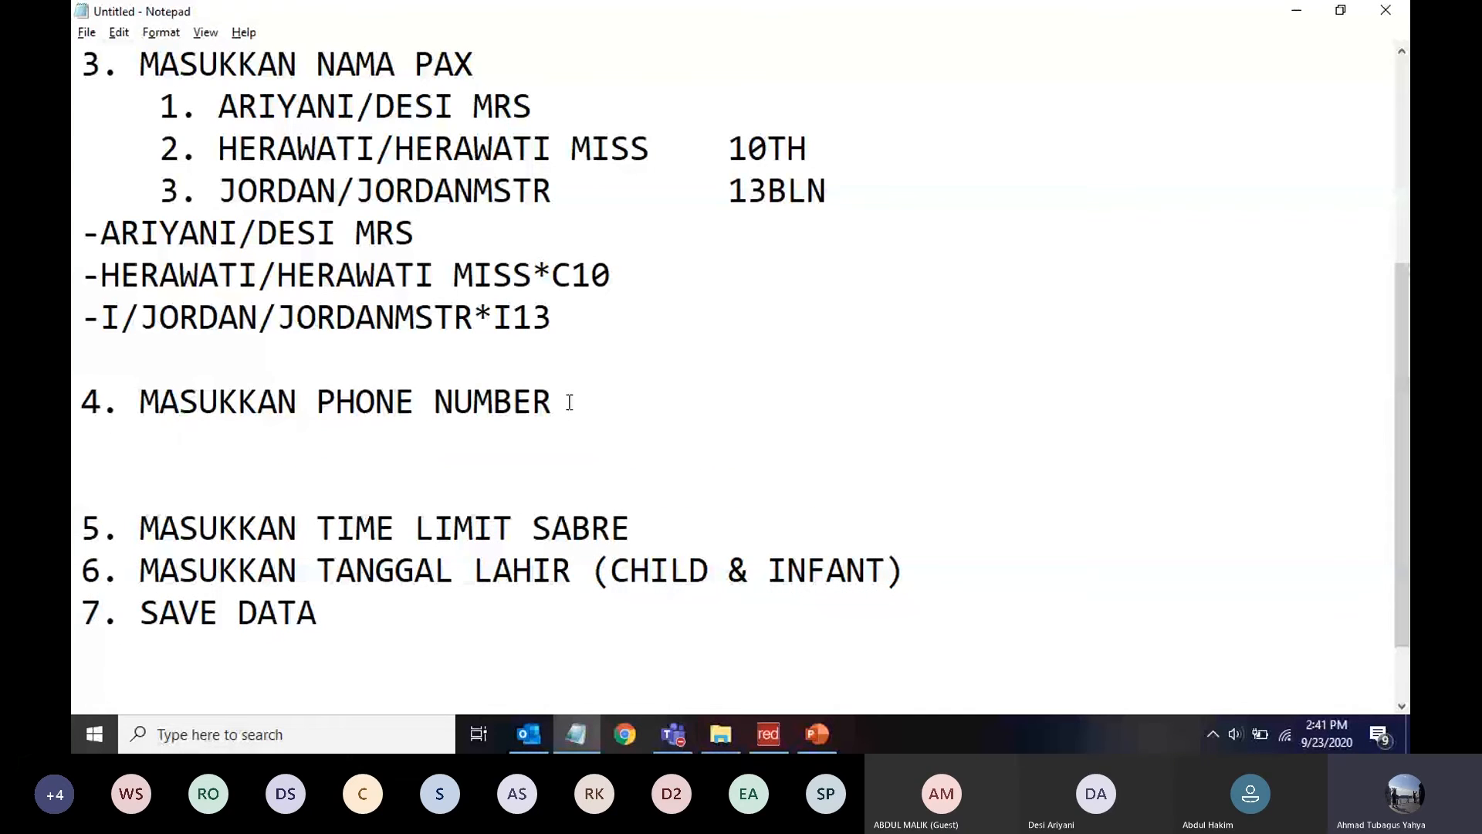
pyautogui.write('9')
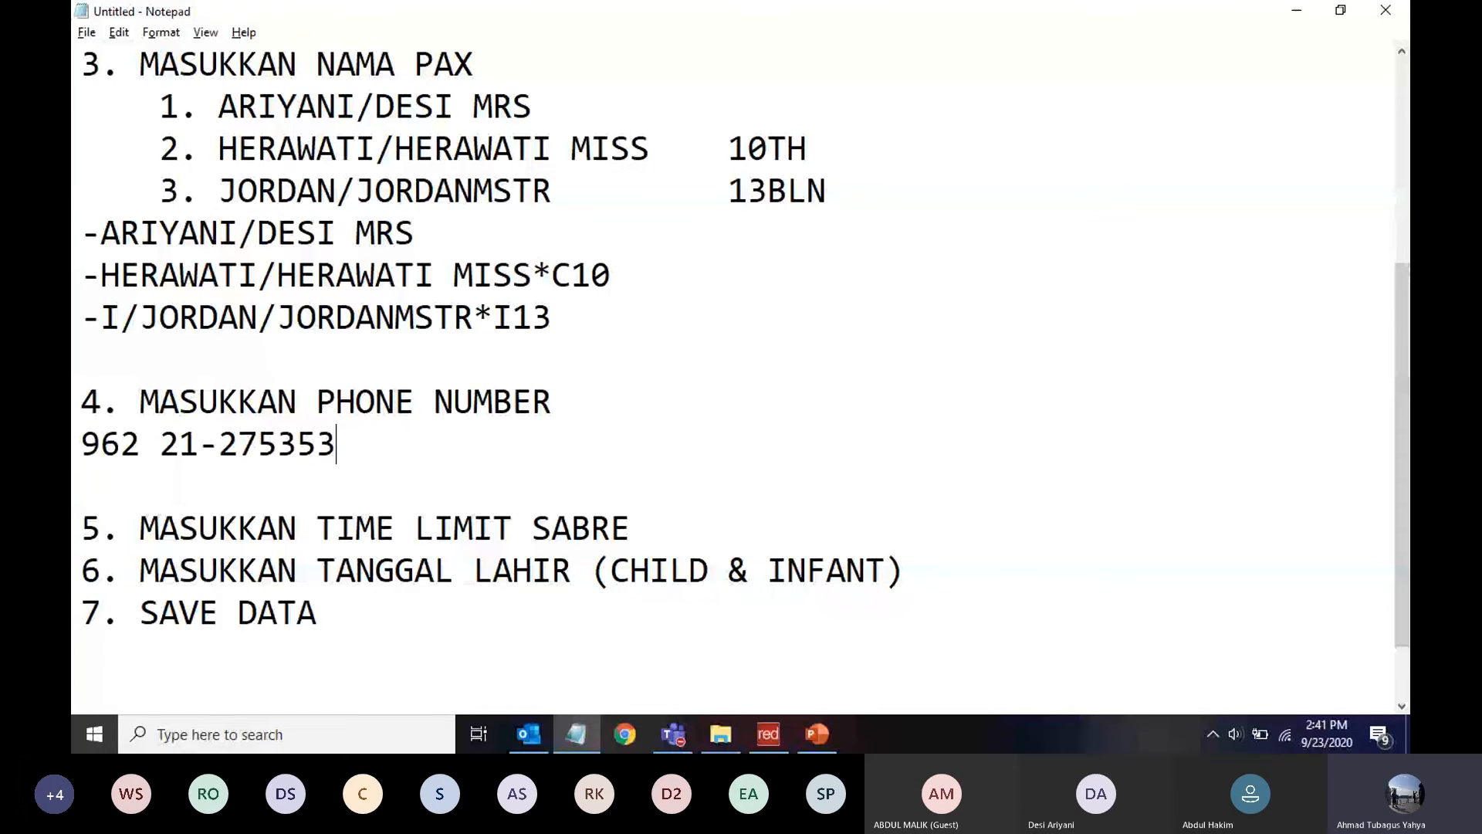
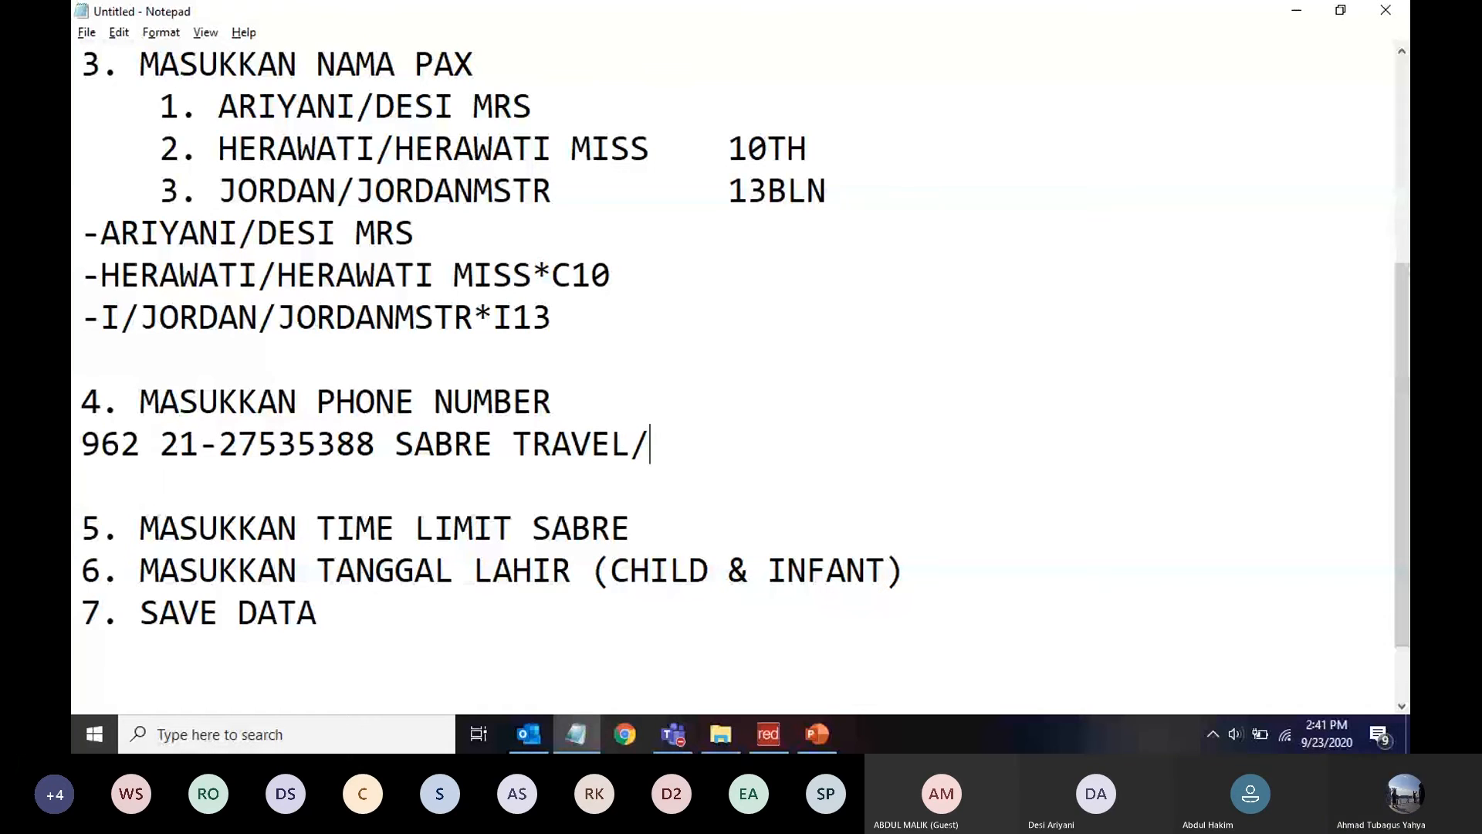
pyautogui.write('BAGUS-A')
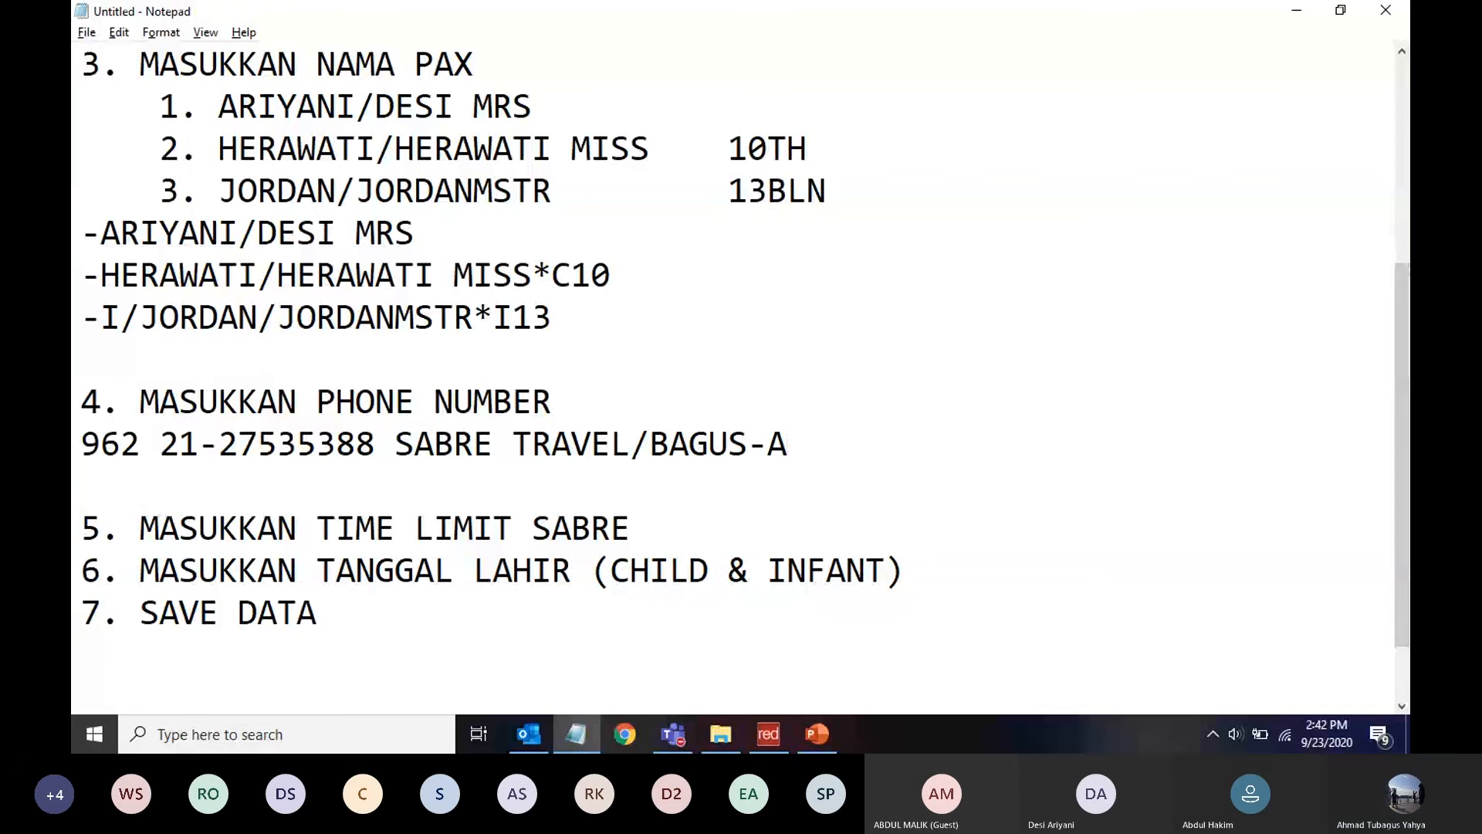
pyautogui.hotkey('shift', 'Left')
pyautogui.hotkey('shift', 'Left')
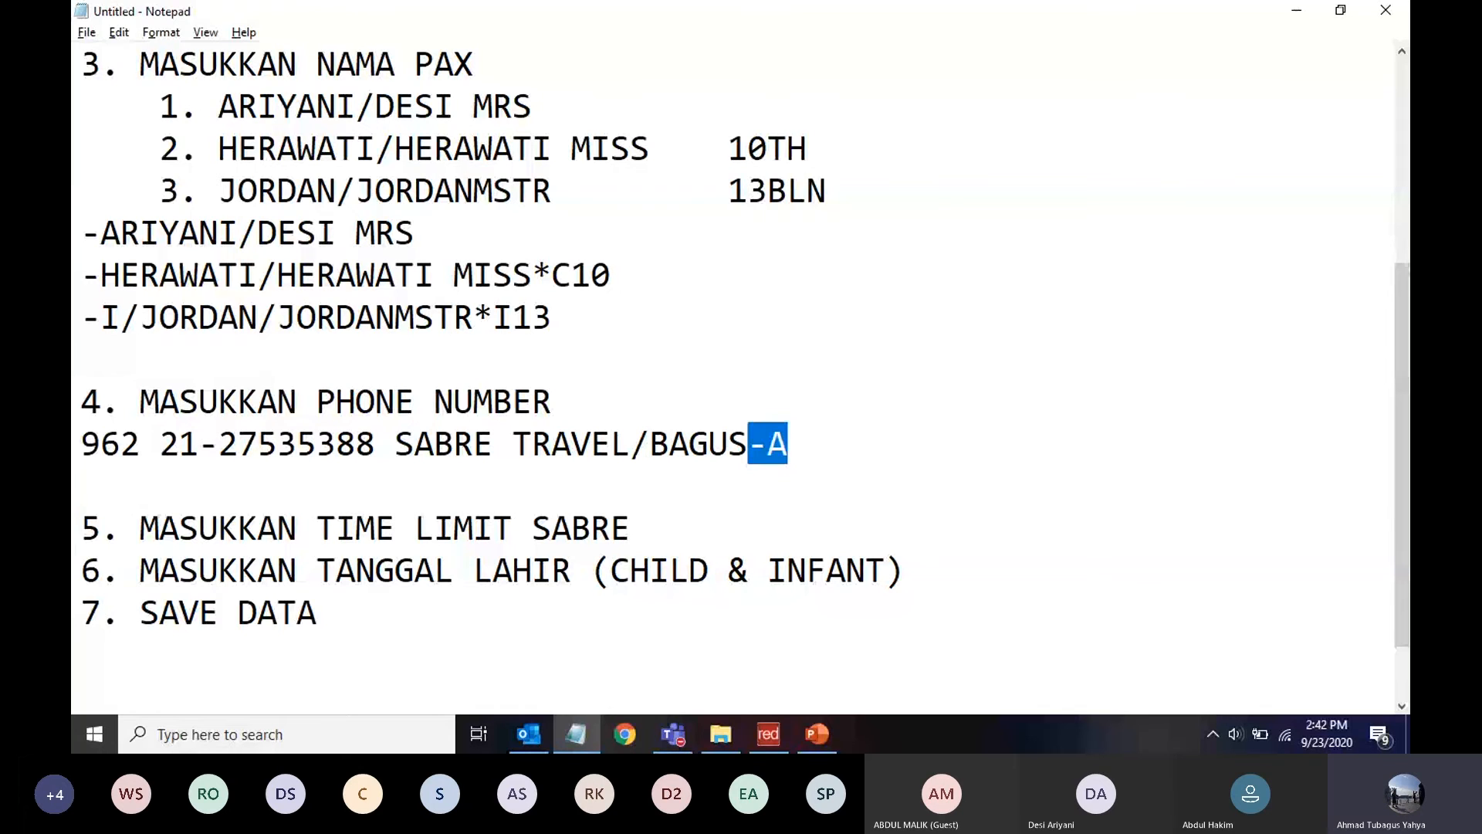
pyautogui.press('Right')
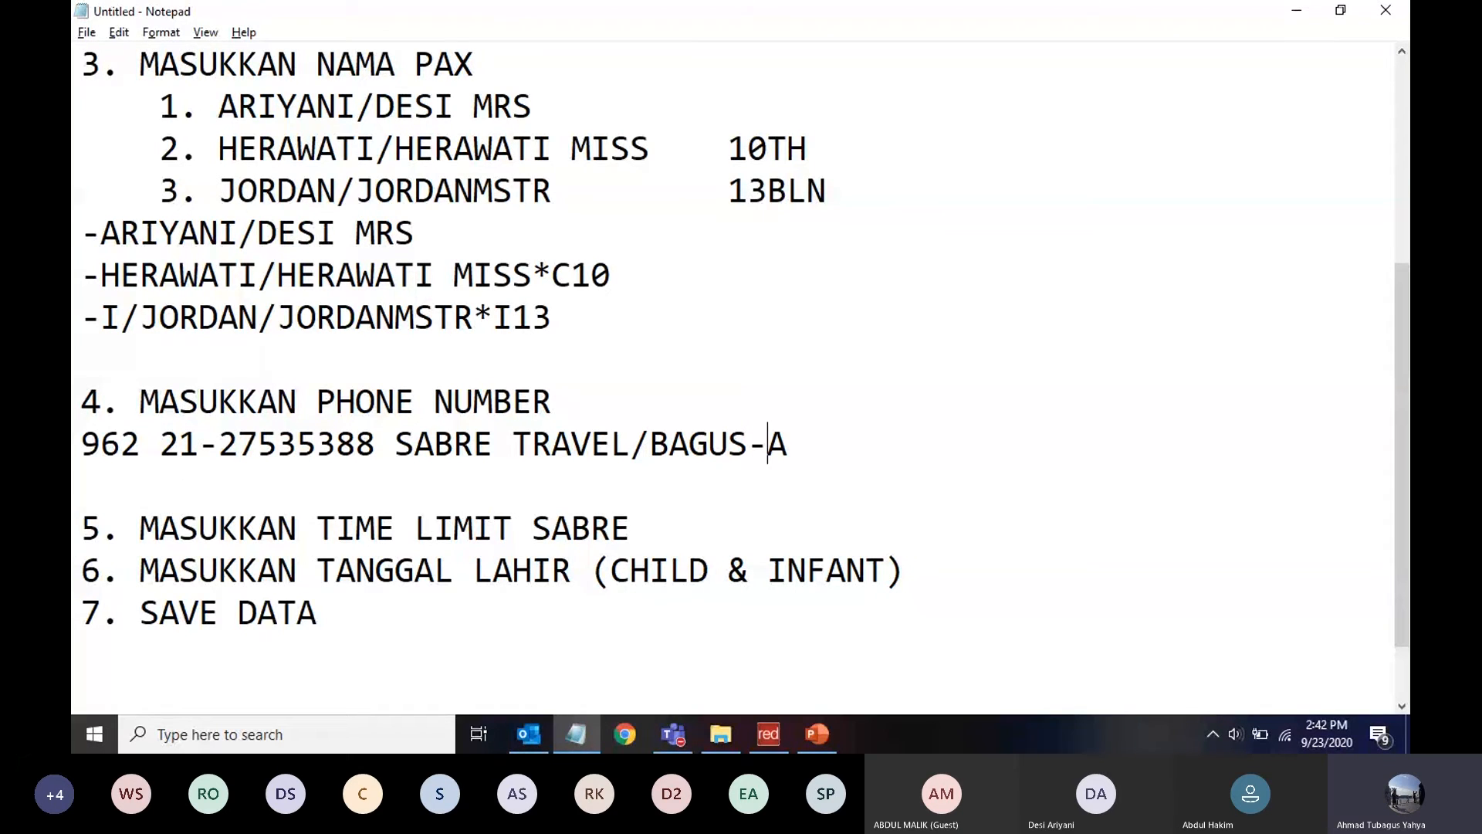
pyautogui.press('End')
pyautogui.press('Return')
pyautogui.write('9')
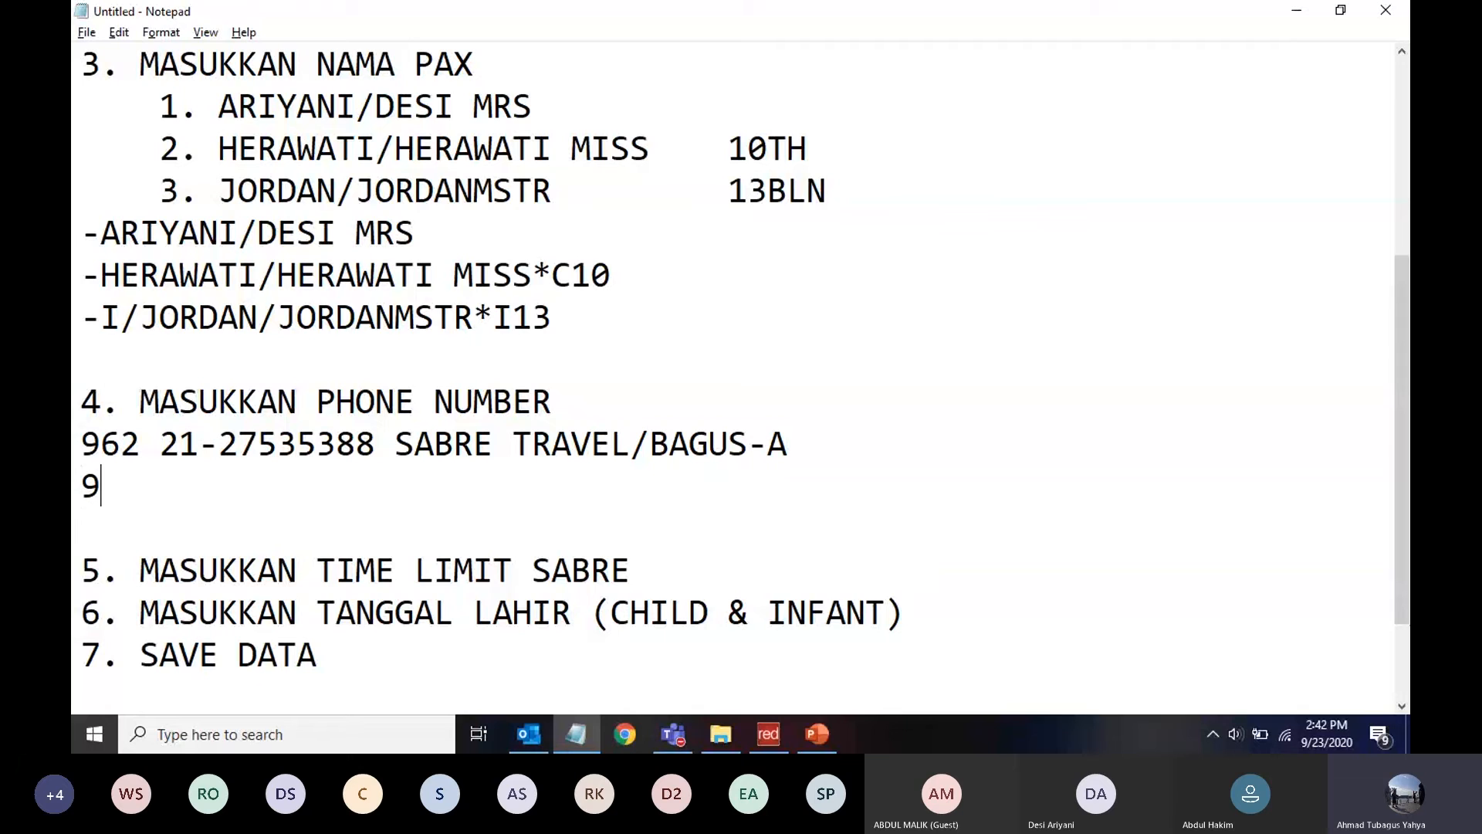
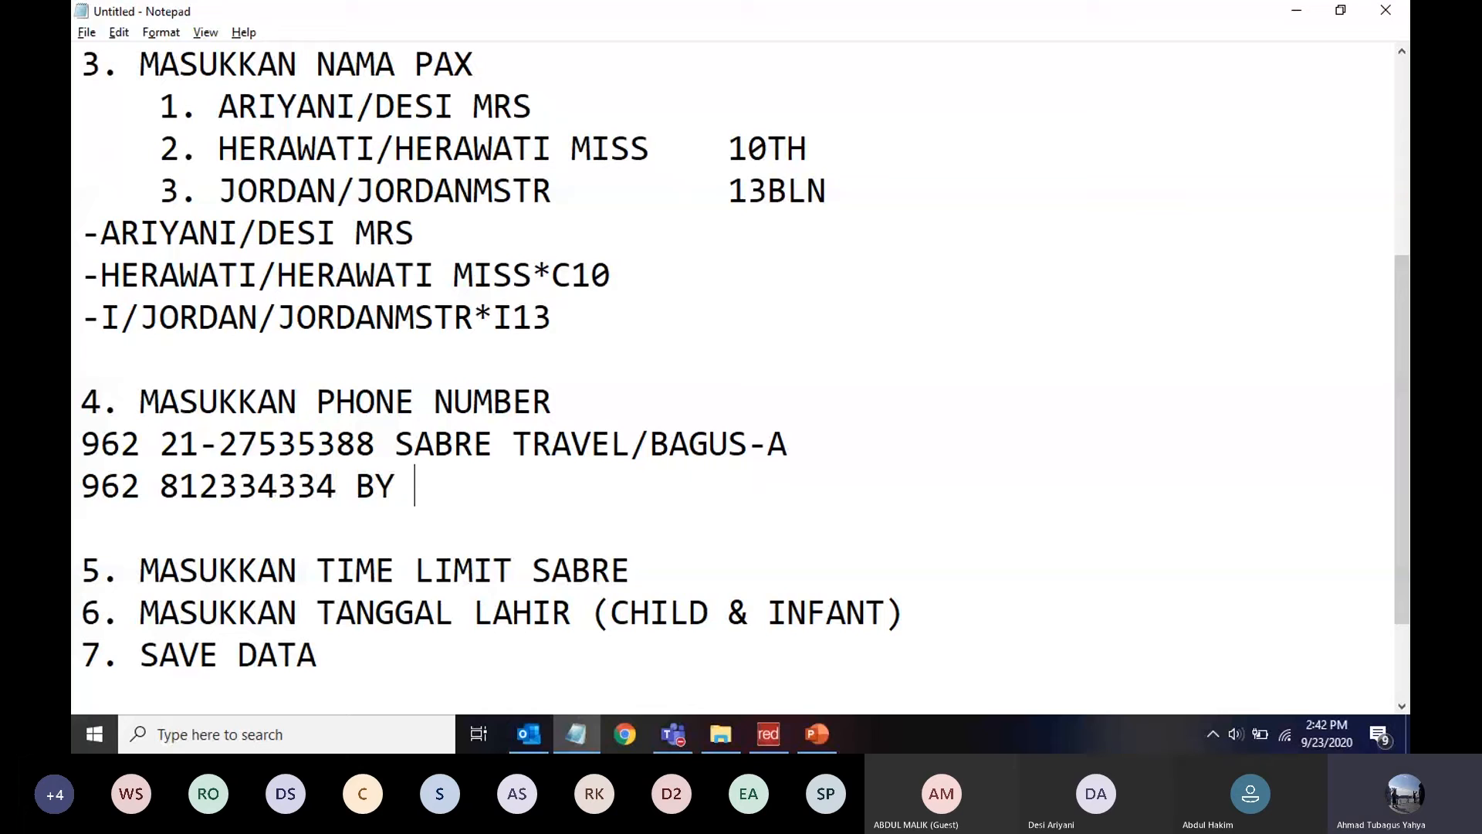
pyautogui.write(' ARIY')
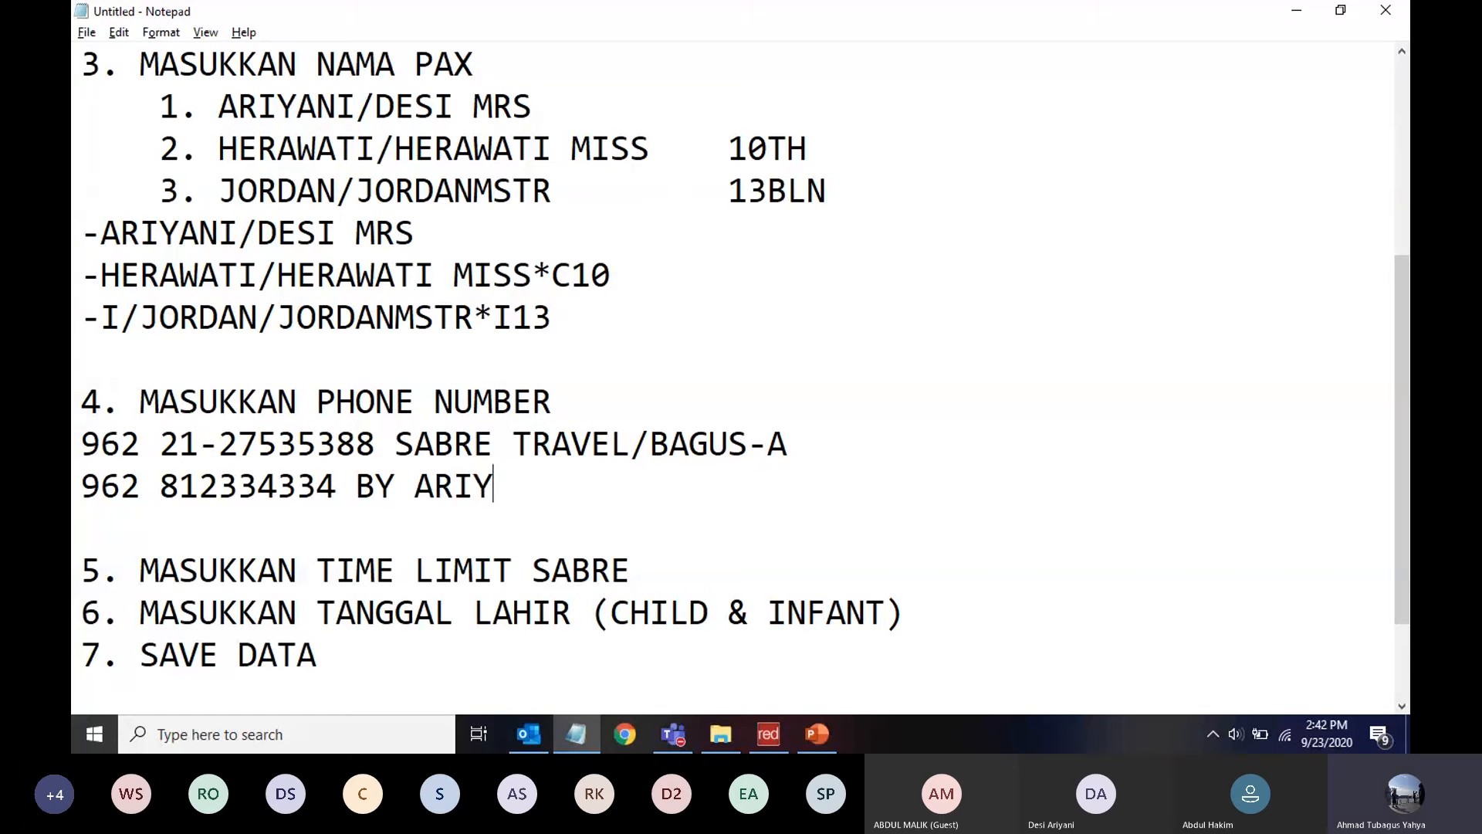
pyautogui.write('ANI-M')
# Highlight the -A and -M suffixes and leading 9s for explanation, then select the agency phone line
pyautogui.hotkey('shift', 'Left')
pyautogui.hotkey('shift', 'Left')
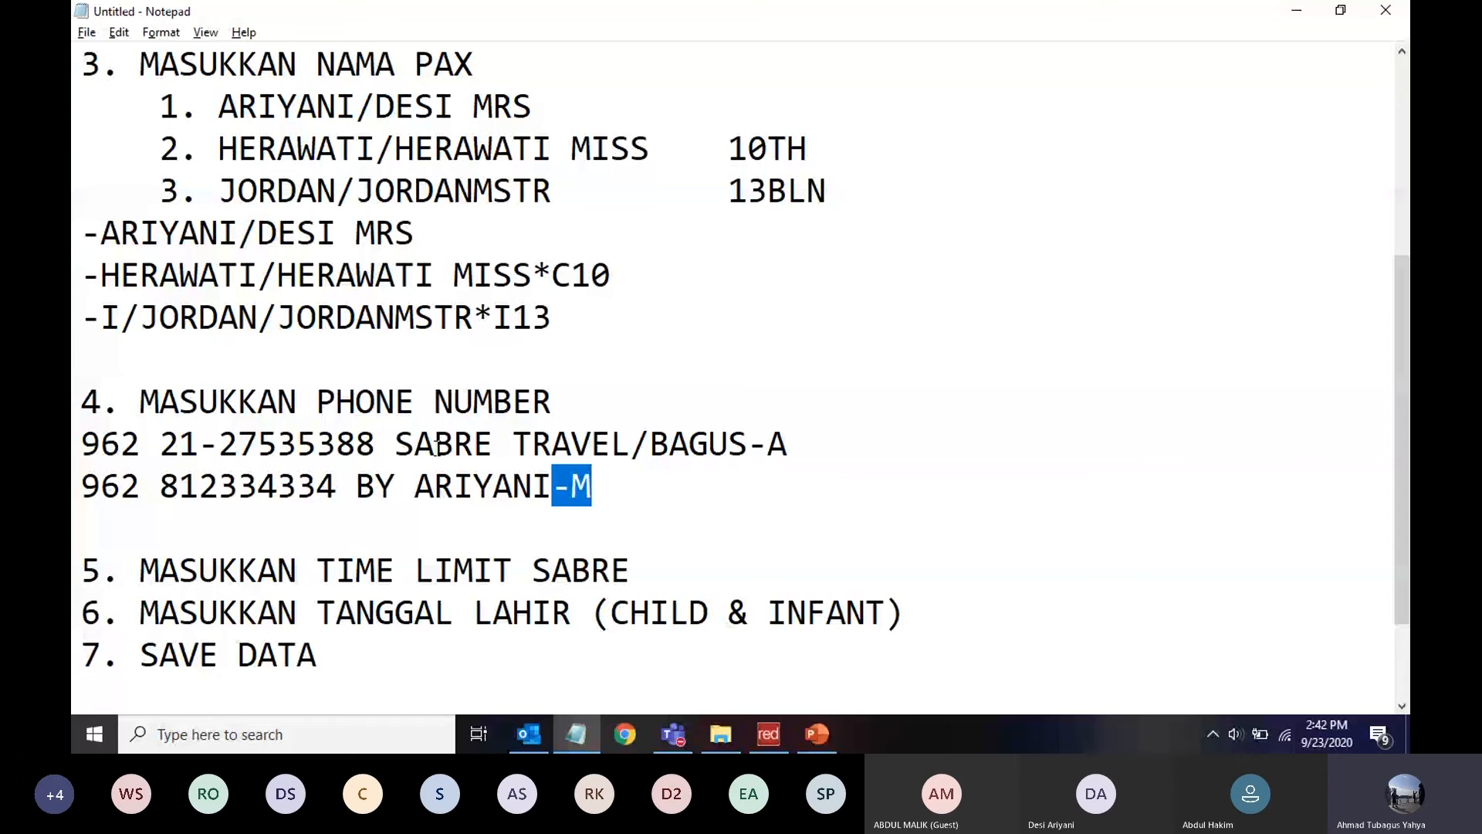
pyautogui.moveTo(787, 442); pyautogui.dragTo(746, 444)
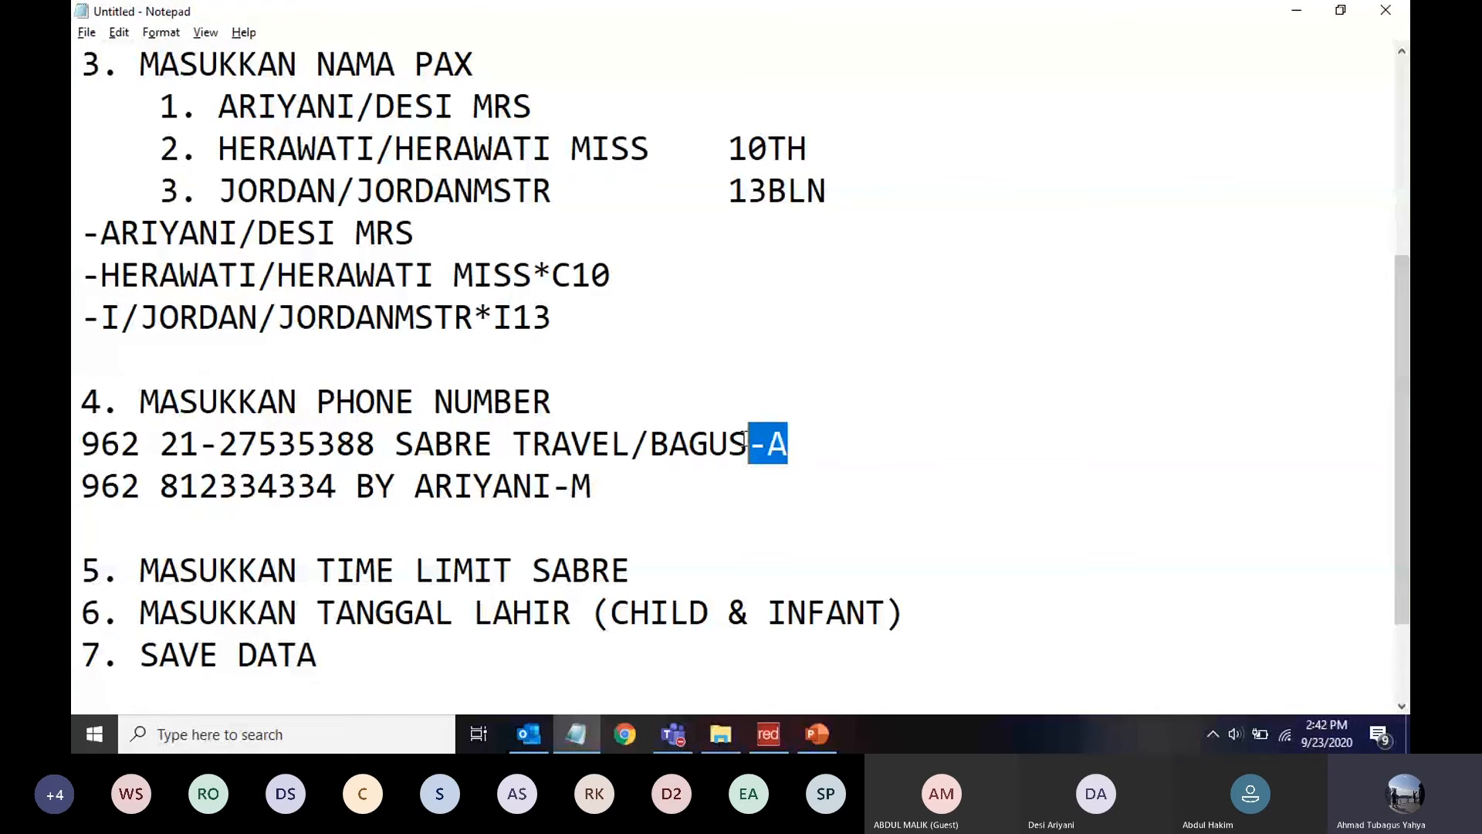
pyautogui.moveTo(594, 487); pyautogui.dragTo(555, 488)
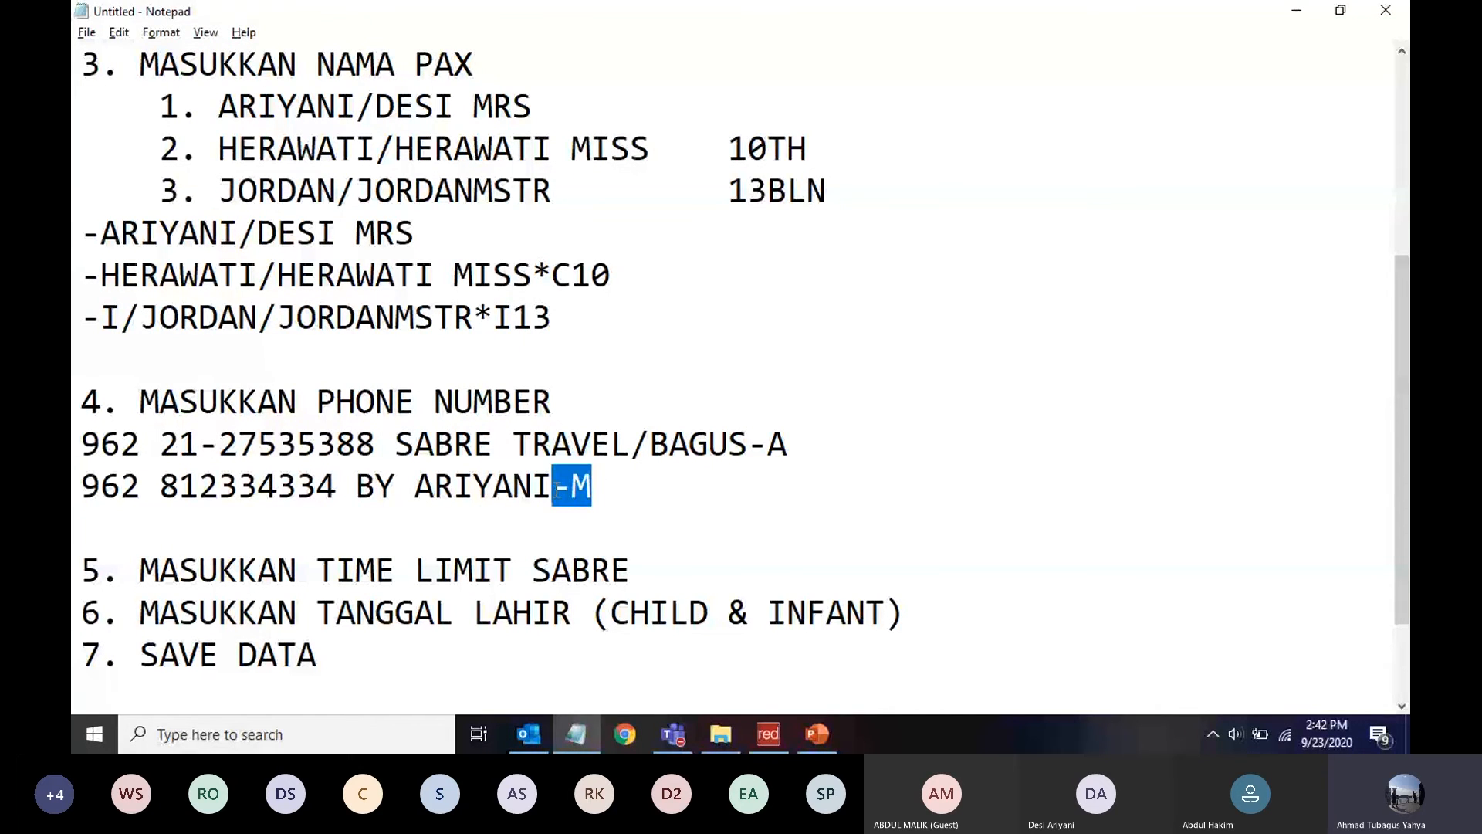
pyautogui.click(555, 488)
pyautogui.moveTo(101, 442); pyautogui.dragTo(90, 485)
pyautogui.click(101, 487)
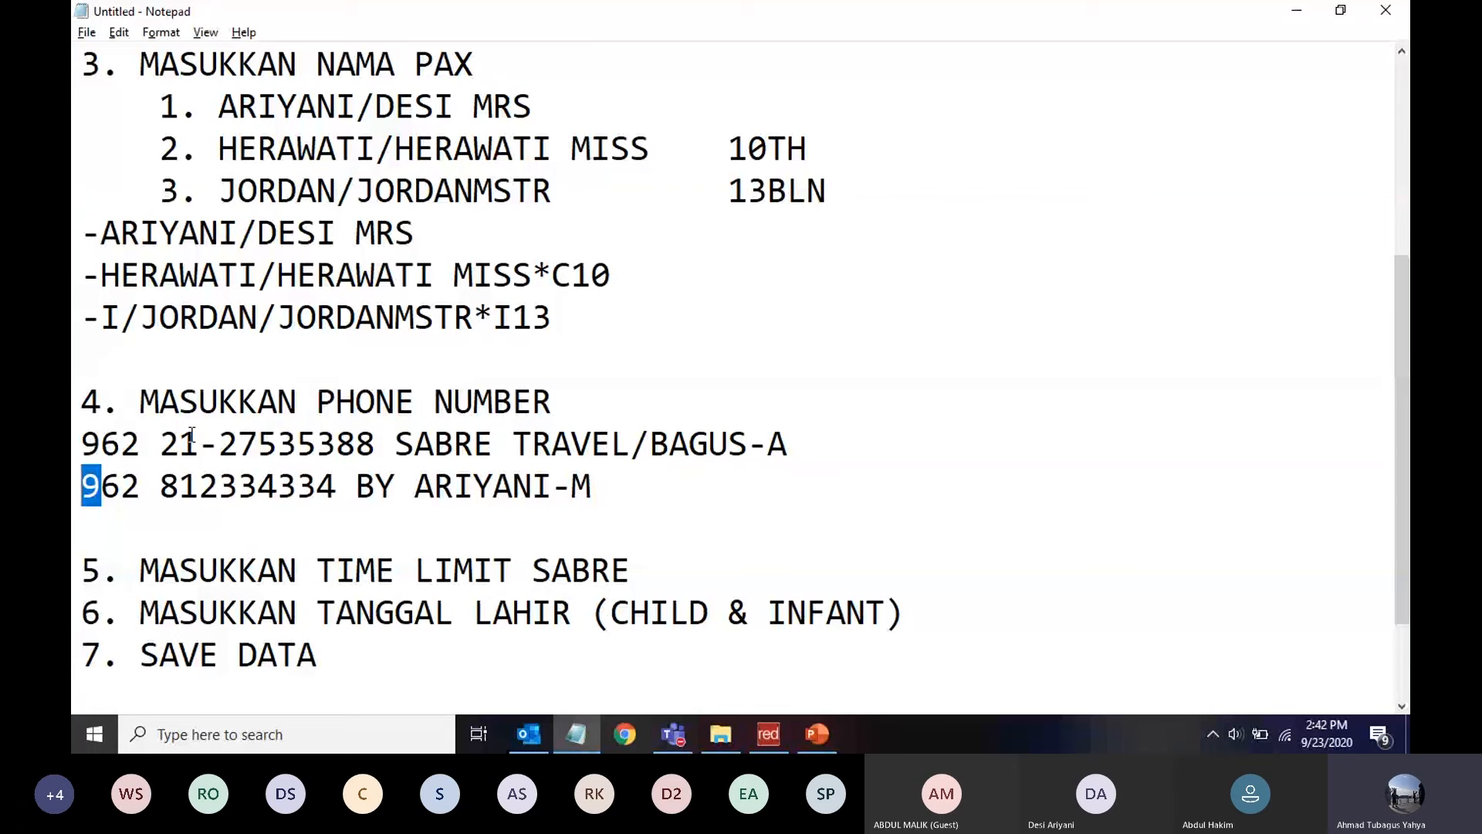
pyautogui.click(89, 436)
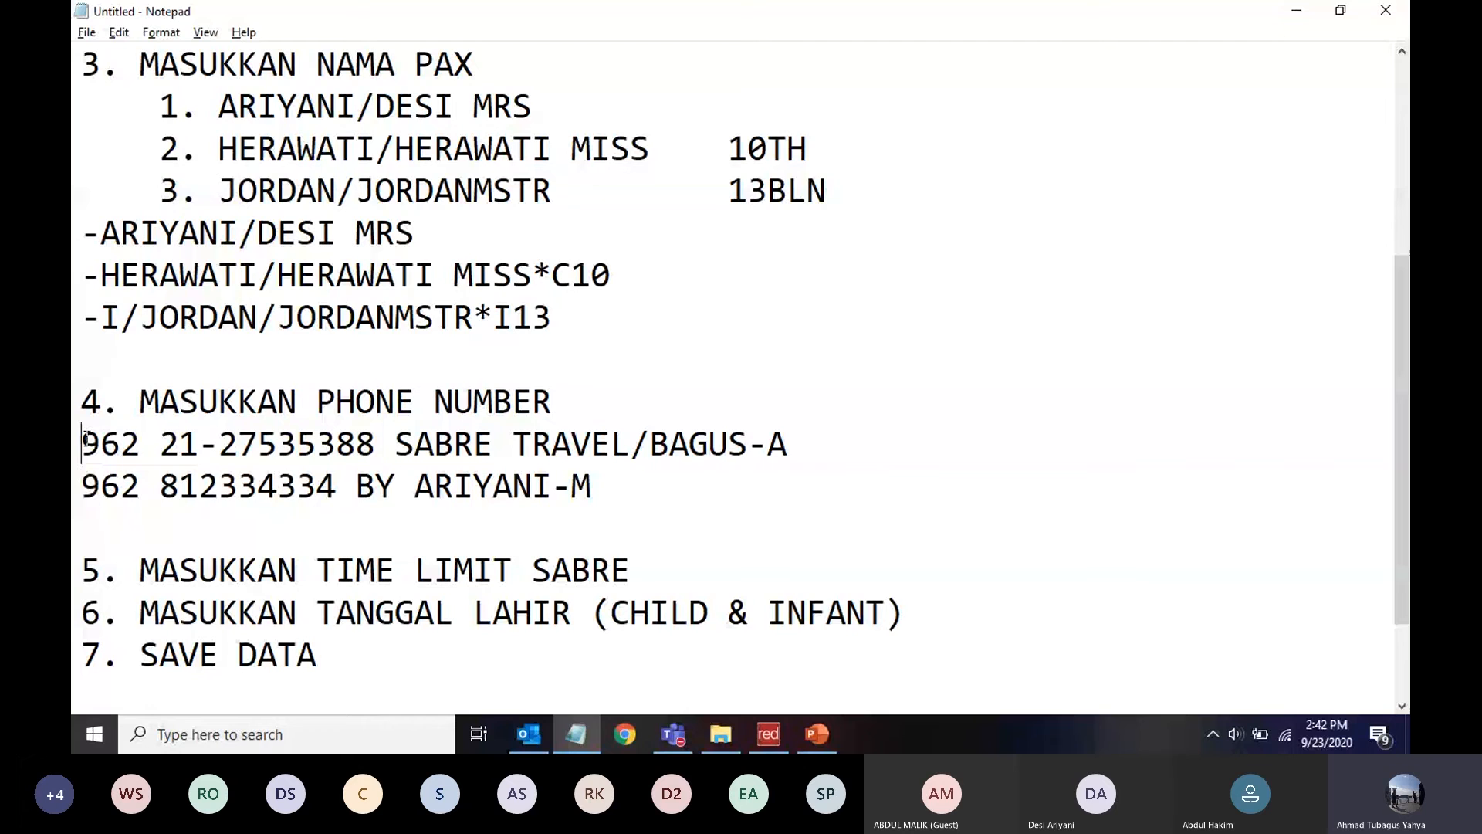
pyautogui.moveTo(87, 438); pyautogui.dragTo(784, 451)
pyautogui.hotkey('ctrl', 'c')
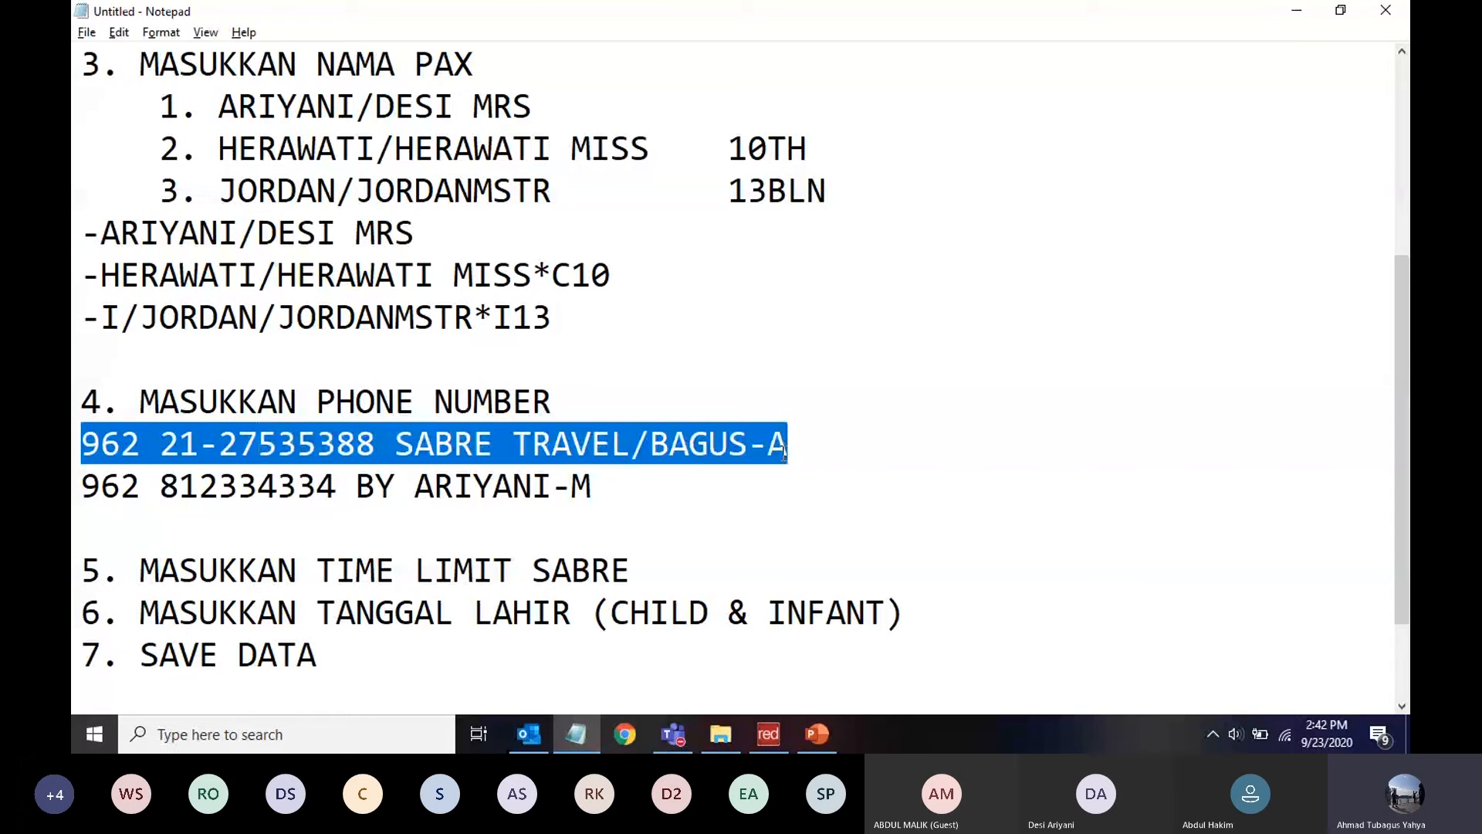
# Paste the agency -A phone entry and then the passenger's -M mobile entry into Sabre Red
pyautogui.hotkey('alt', 'Tab')
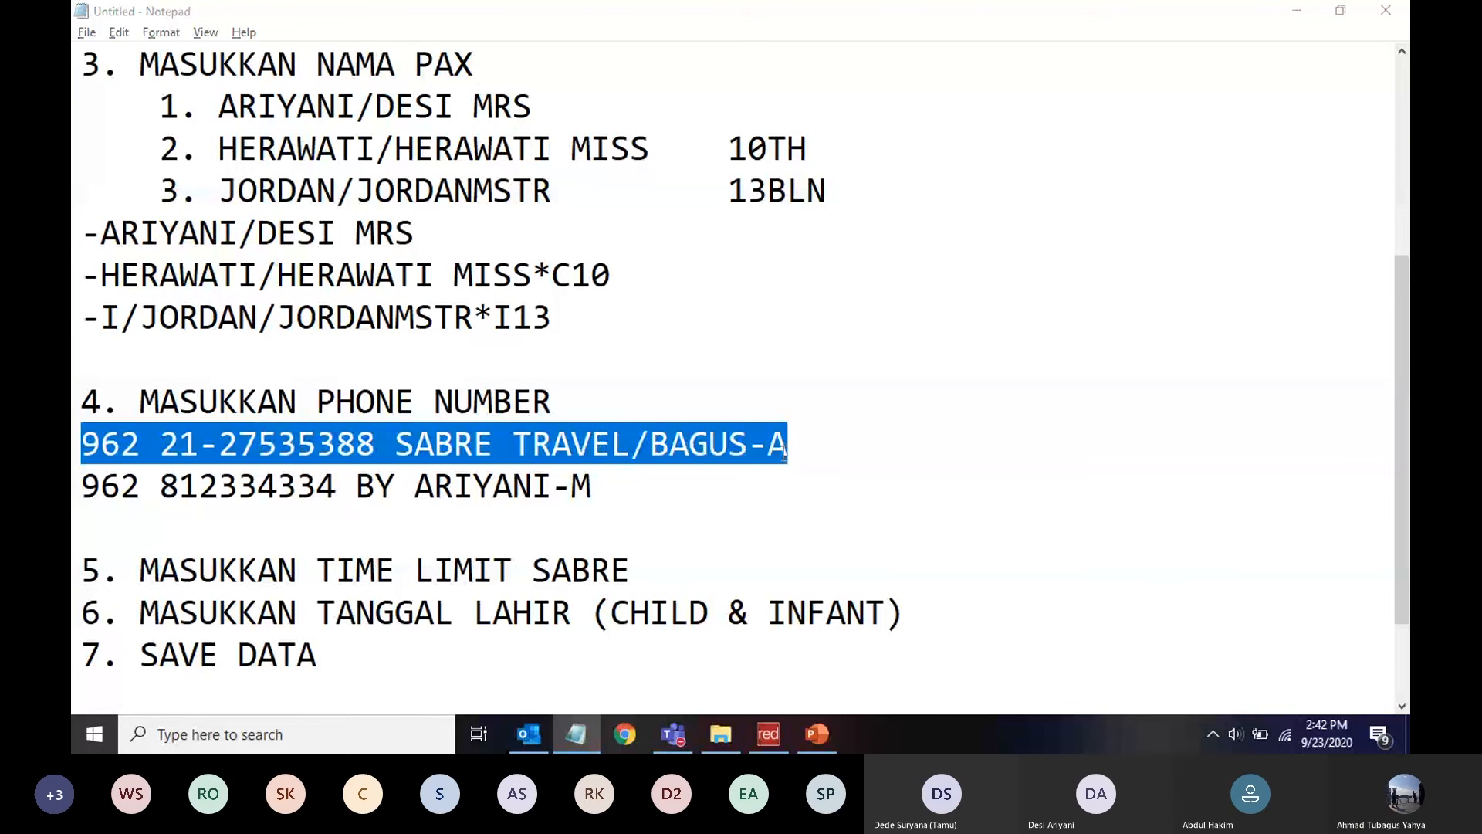
pyautogui.hotkey('ctrl', 'v')
pyautogui.press('Return')
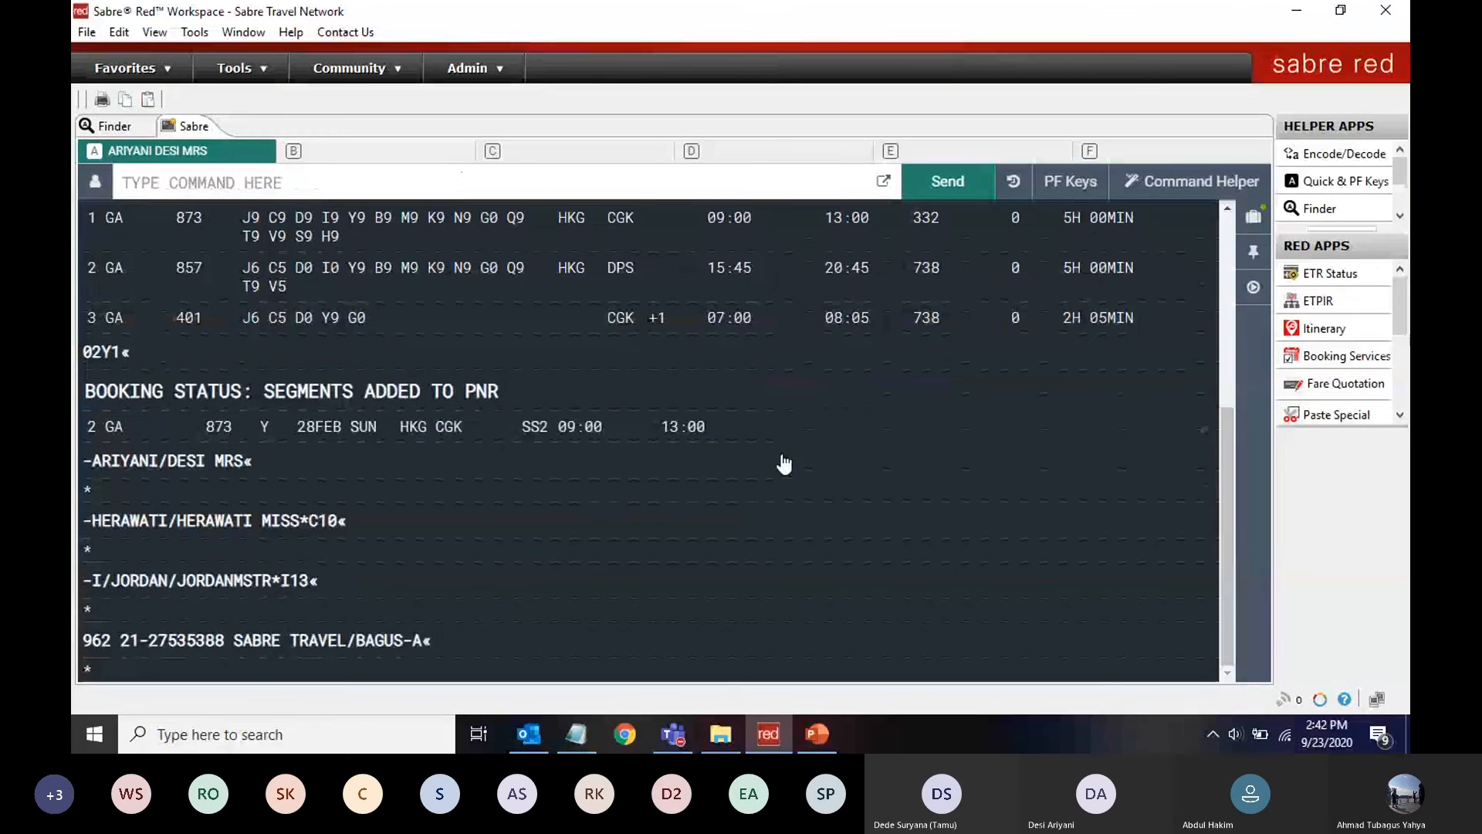
pyautogui.hotkey('alt', 'Tab')
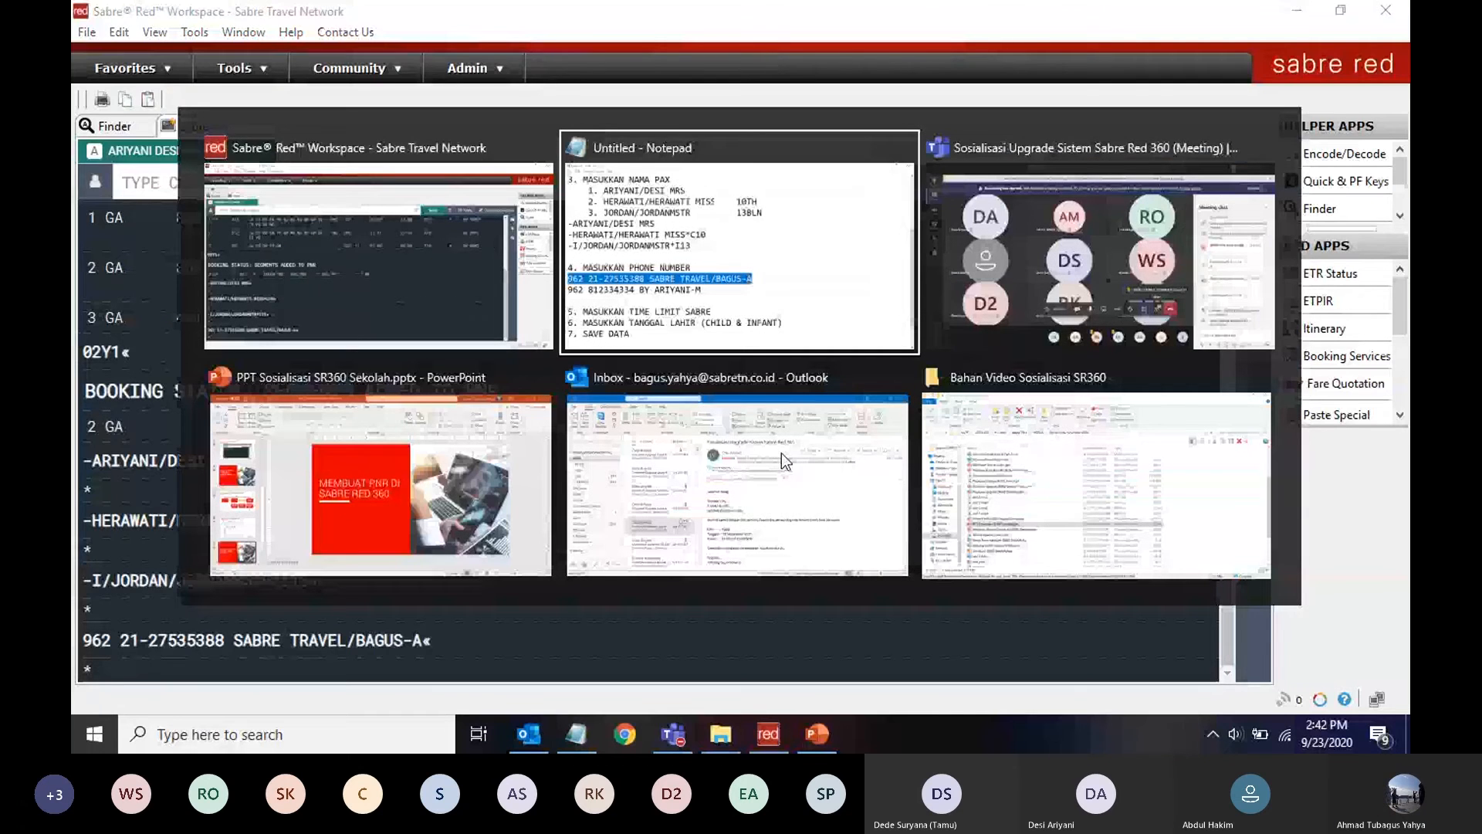
pyautogui.moveTo(82, 487); pyautogui.dragTo(604, 484)
pyautogui.hotkey('ctrl', 'c')
pyautogui.hotkey('alt', 'Tab')
pyautogui.hotkey('ctrl', 'v')
pyautogui.press('Return')
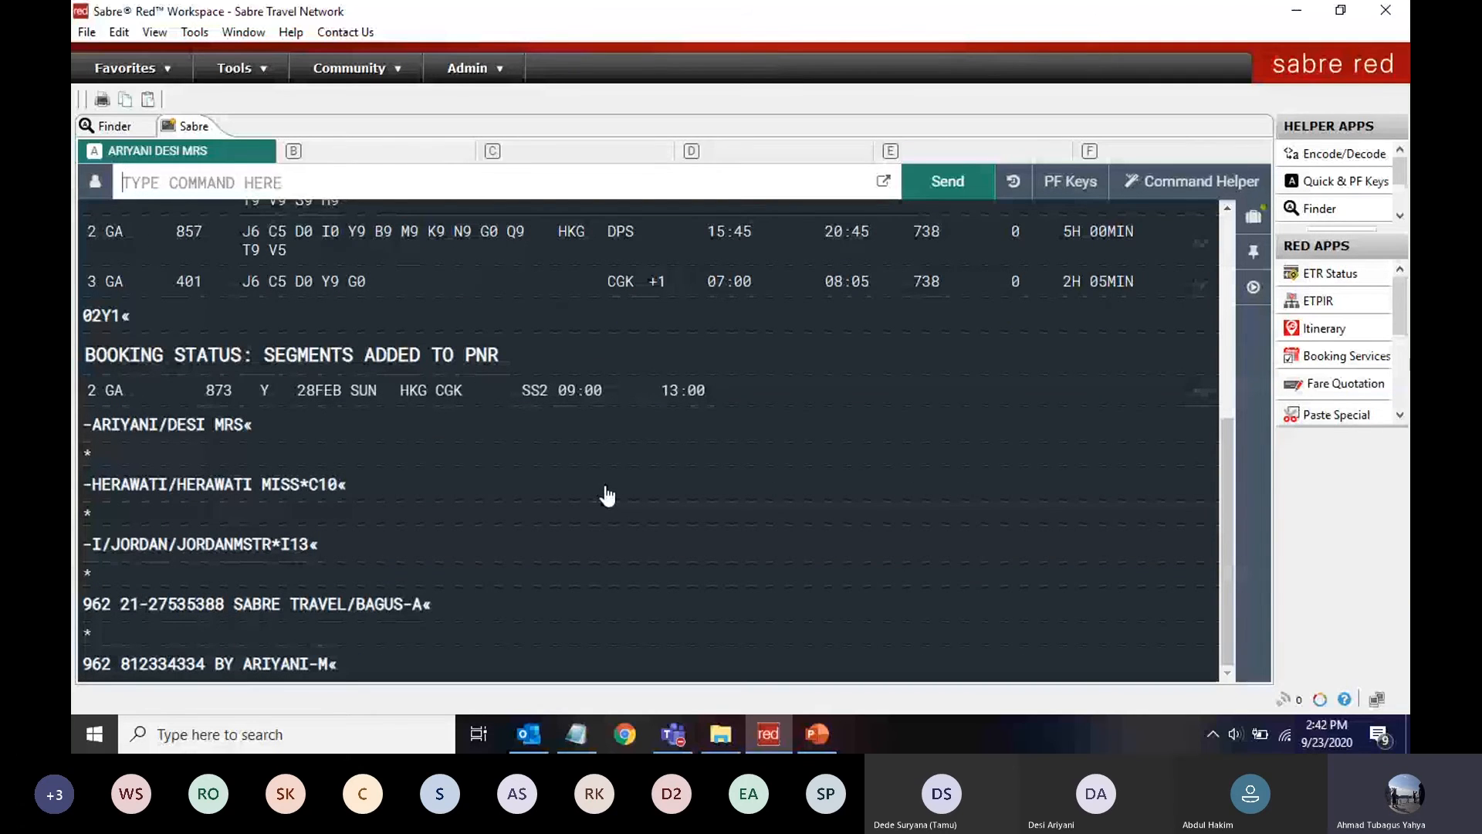
pyautogui.hotkey('alt', 'Tab')
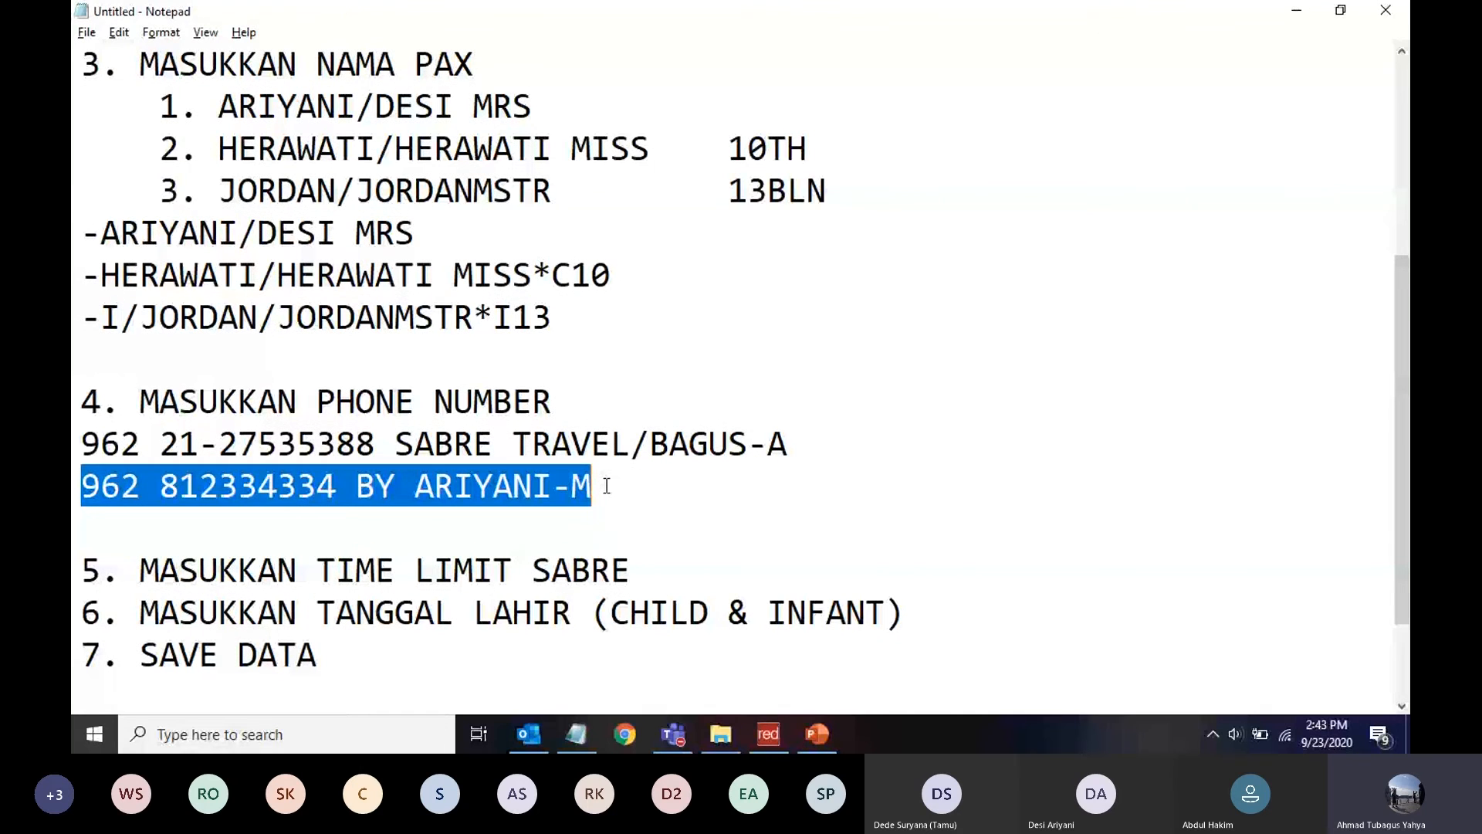
# Write 7TAW/ under the time-limit step and enter it in Sabre Red as the ticketing time limit
pyautogui.click(639, 571)
pyautogui.press('Return')
pyautogui.press('Return')
pyautogui.press('Return')
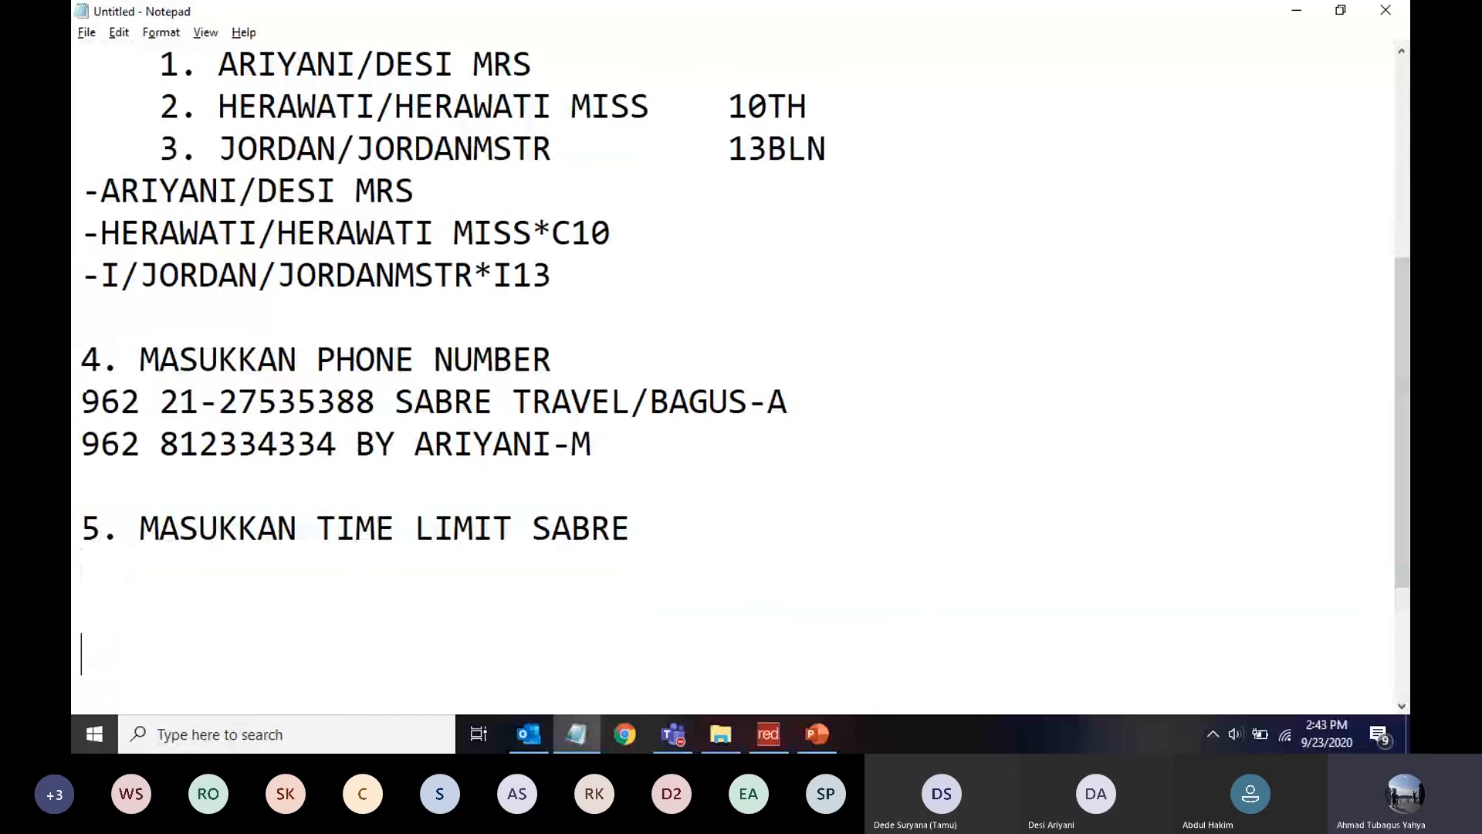
pyautogui.press('Down')
pyautogui.press('Down')
pyautogui.press('Down')
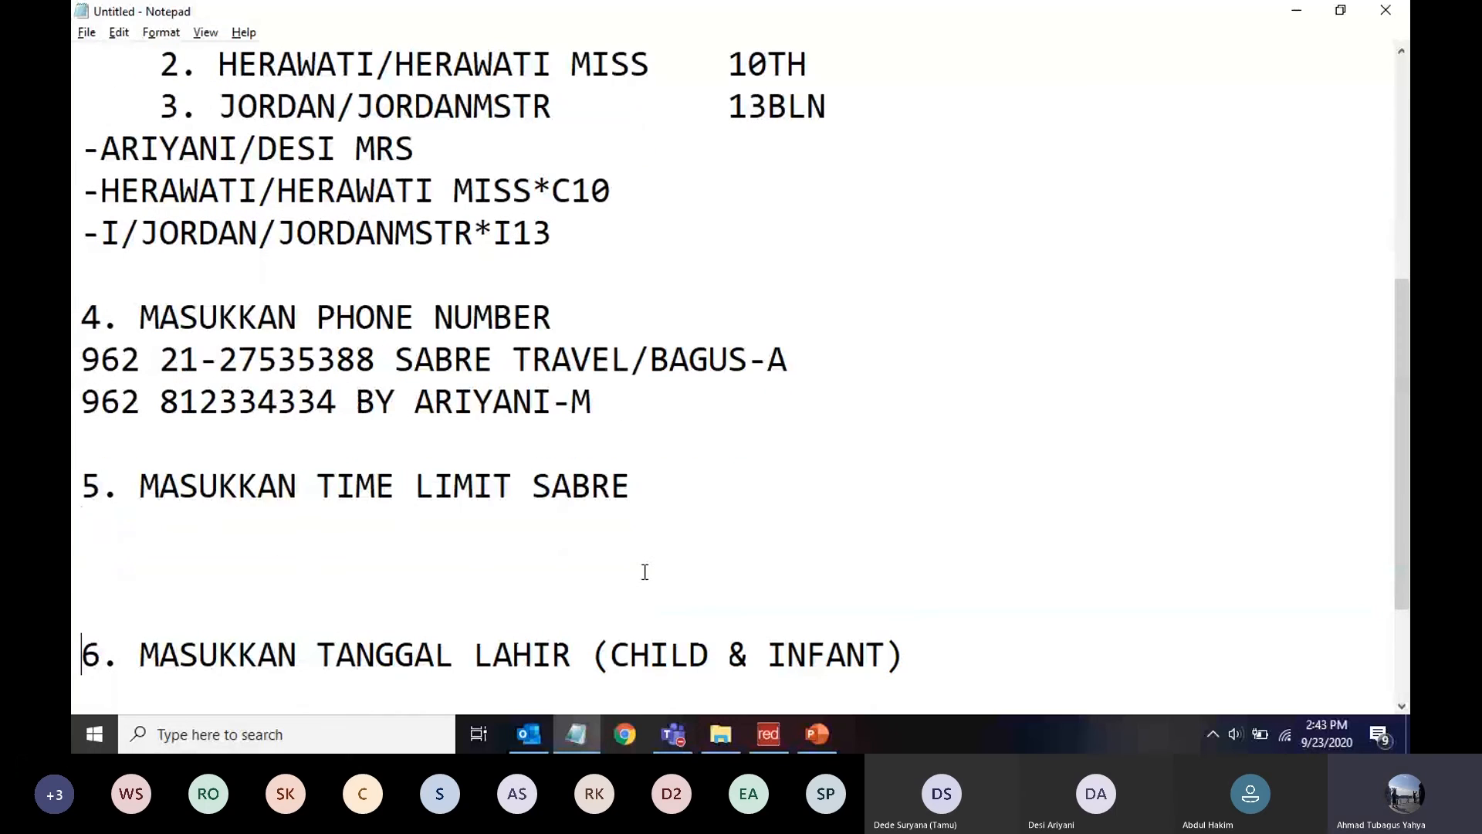
pyautogui.press('Down')
pyautogui.press('Up')
pyautogui.press('Up')
pyautogui.press('Up')
pyautogui.press('Up')
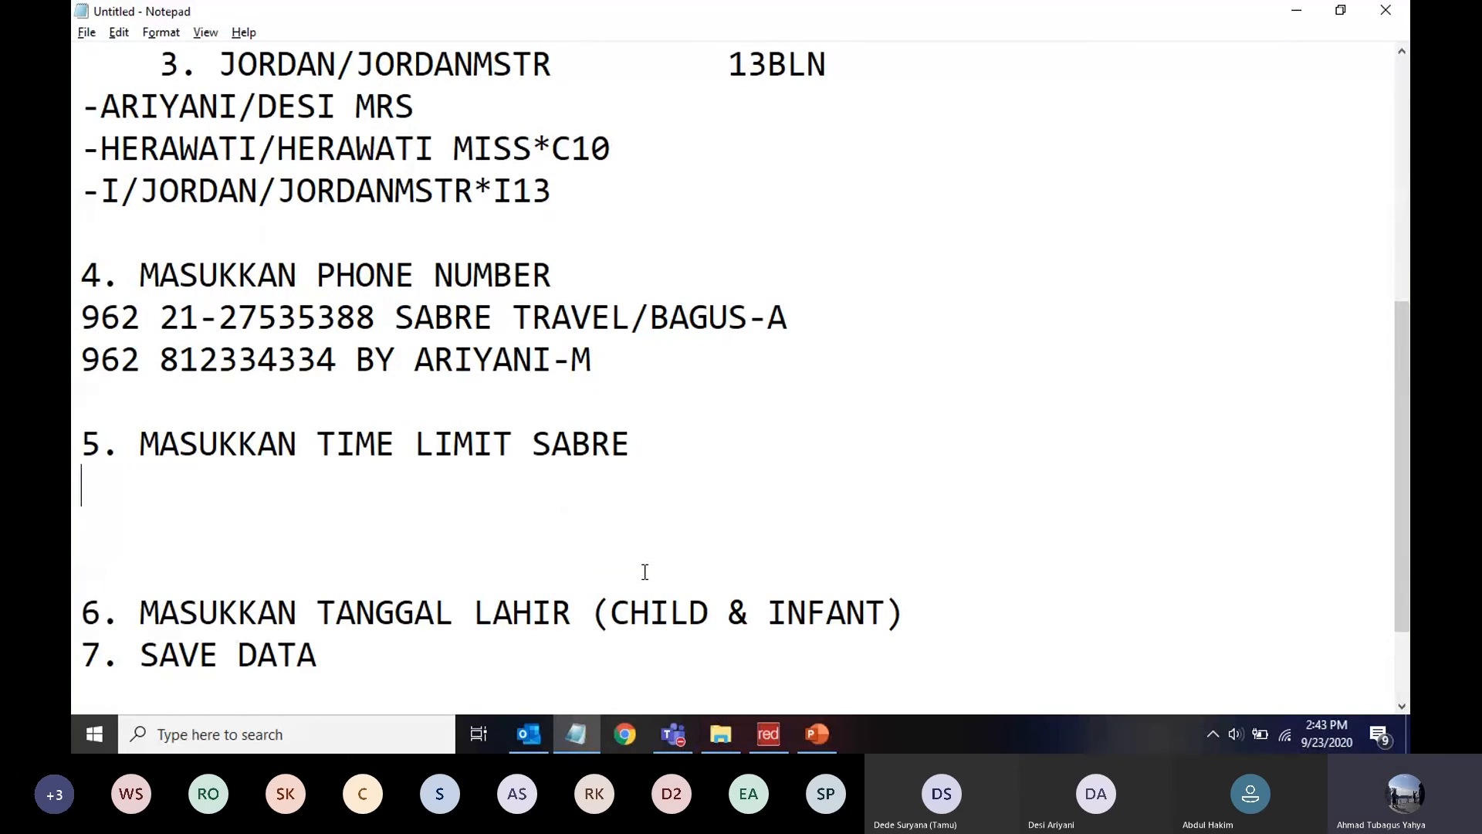
pyautogui.write('7TAW/')
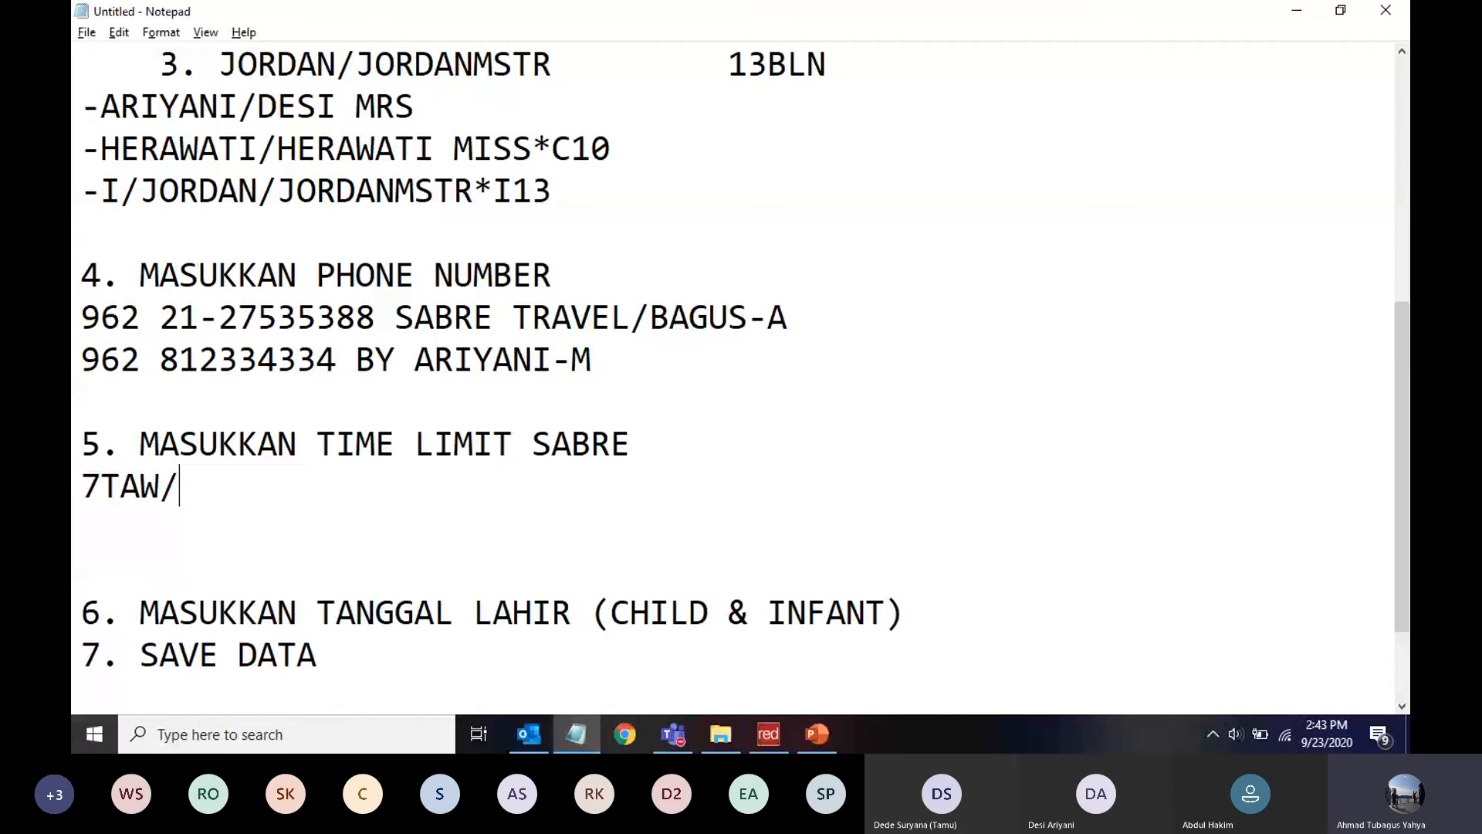
pyautogui.hotkey('alt', 'Tab')
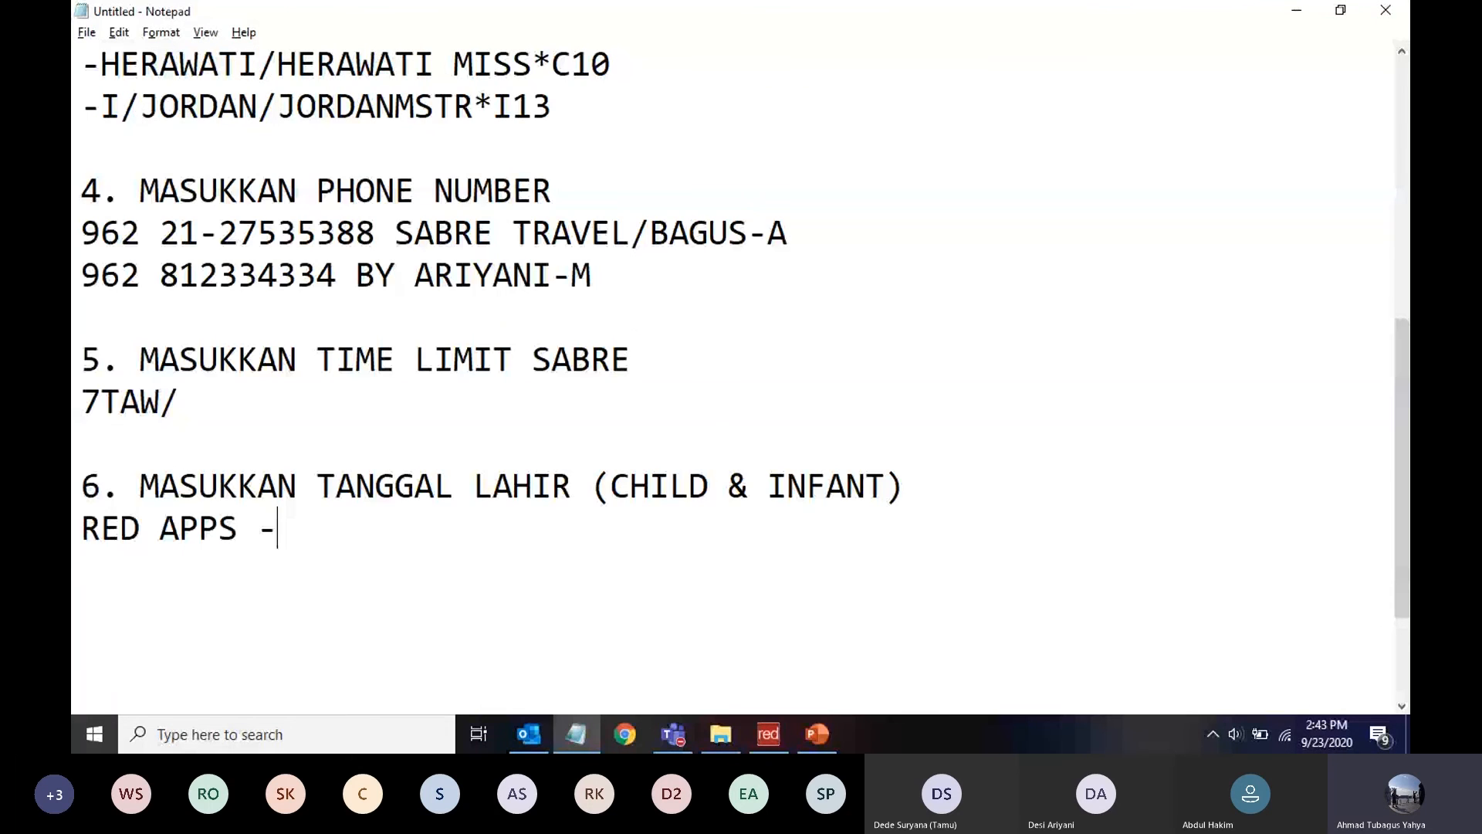
# Add a step 6 note, 'PILIH APLIKASI SSR (PALING BAWAH)', to pick the bottom SSR app
pyautogui.write('PILIN')
pyautogui.press('BackSpace')
pyautogui.write('H APLIKAS')
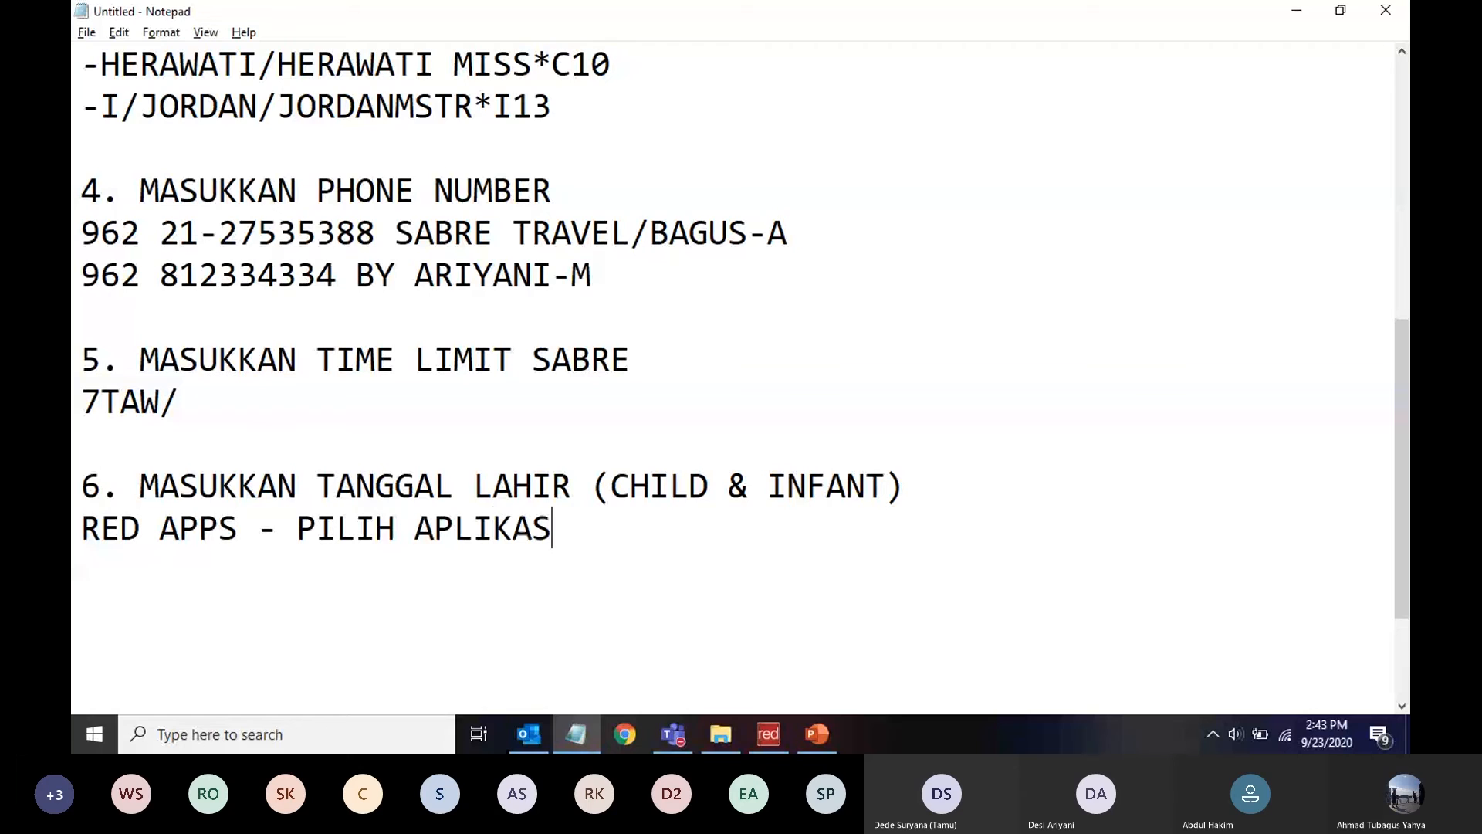
pyautogui.write('I SSR')
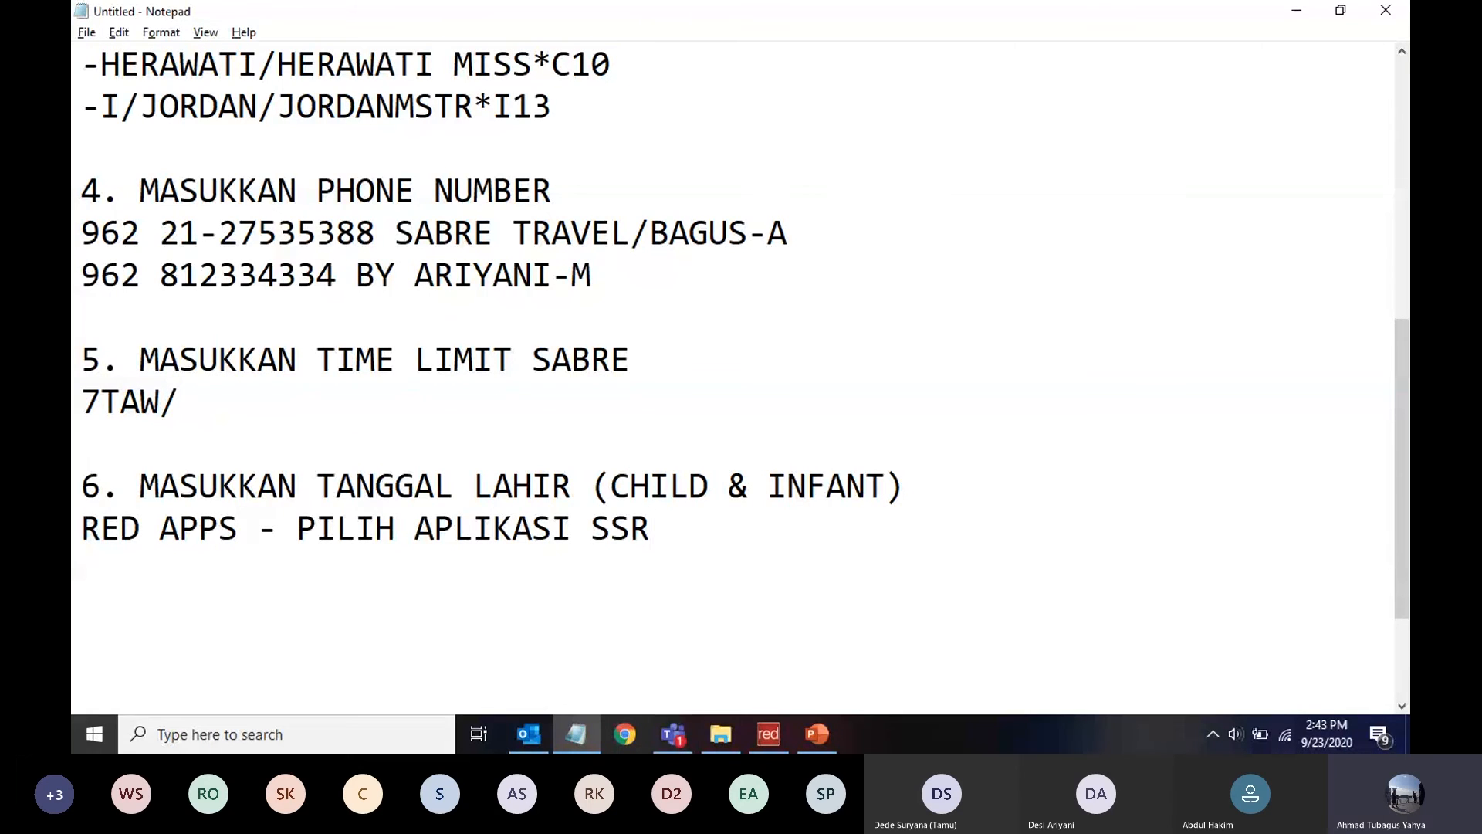
pyautogui.write(' (PALINGBA')
pyautogui.press('BackSpace')
pyautogui.press('BackSpace')
pyautogui.write('BAWAH)')
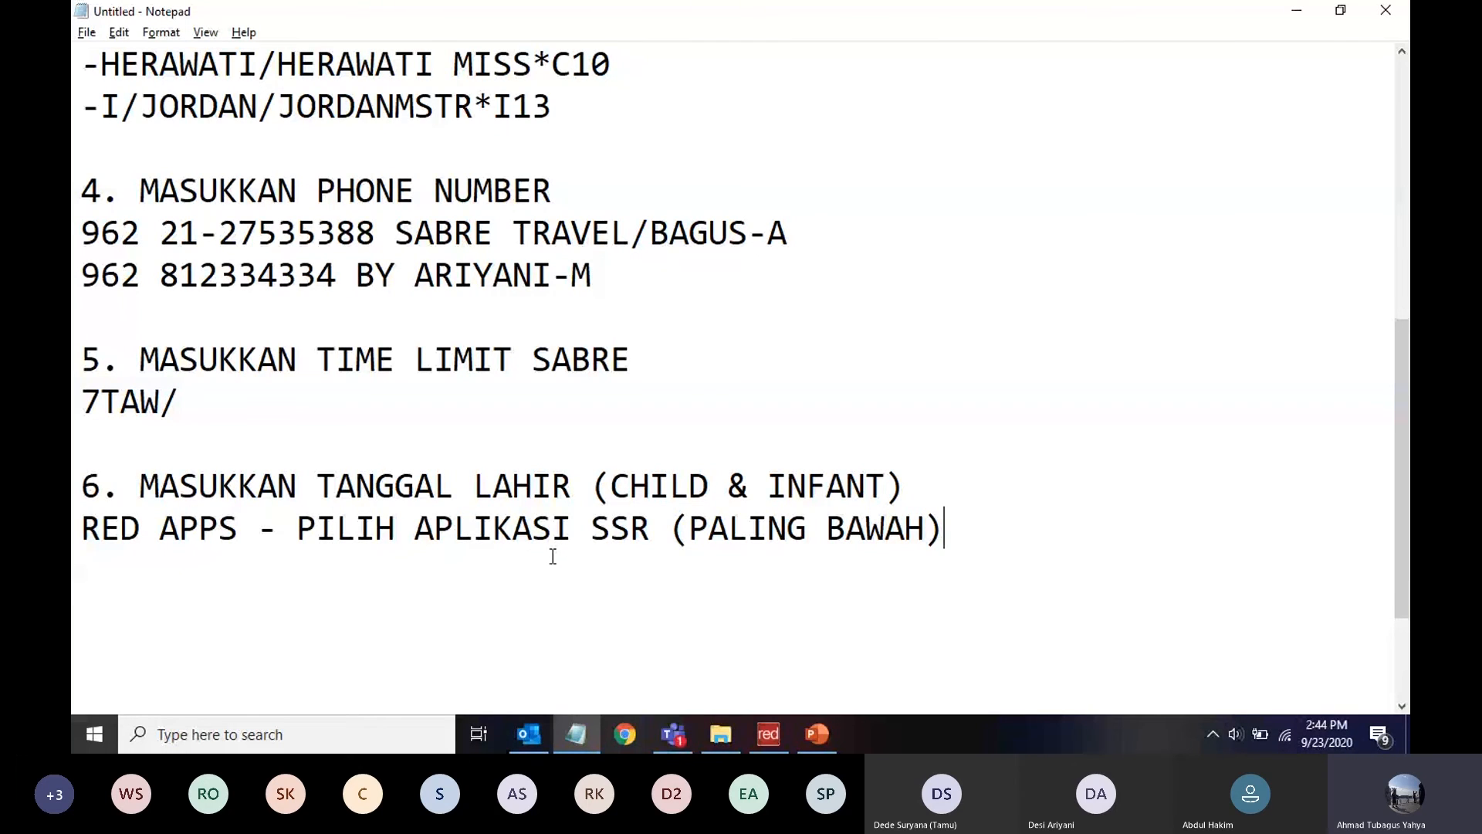
pyautogui.hotkey('alt', 'Tab')
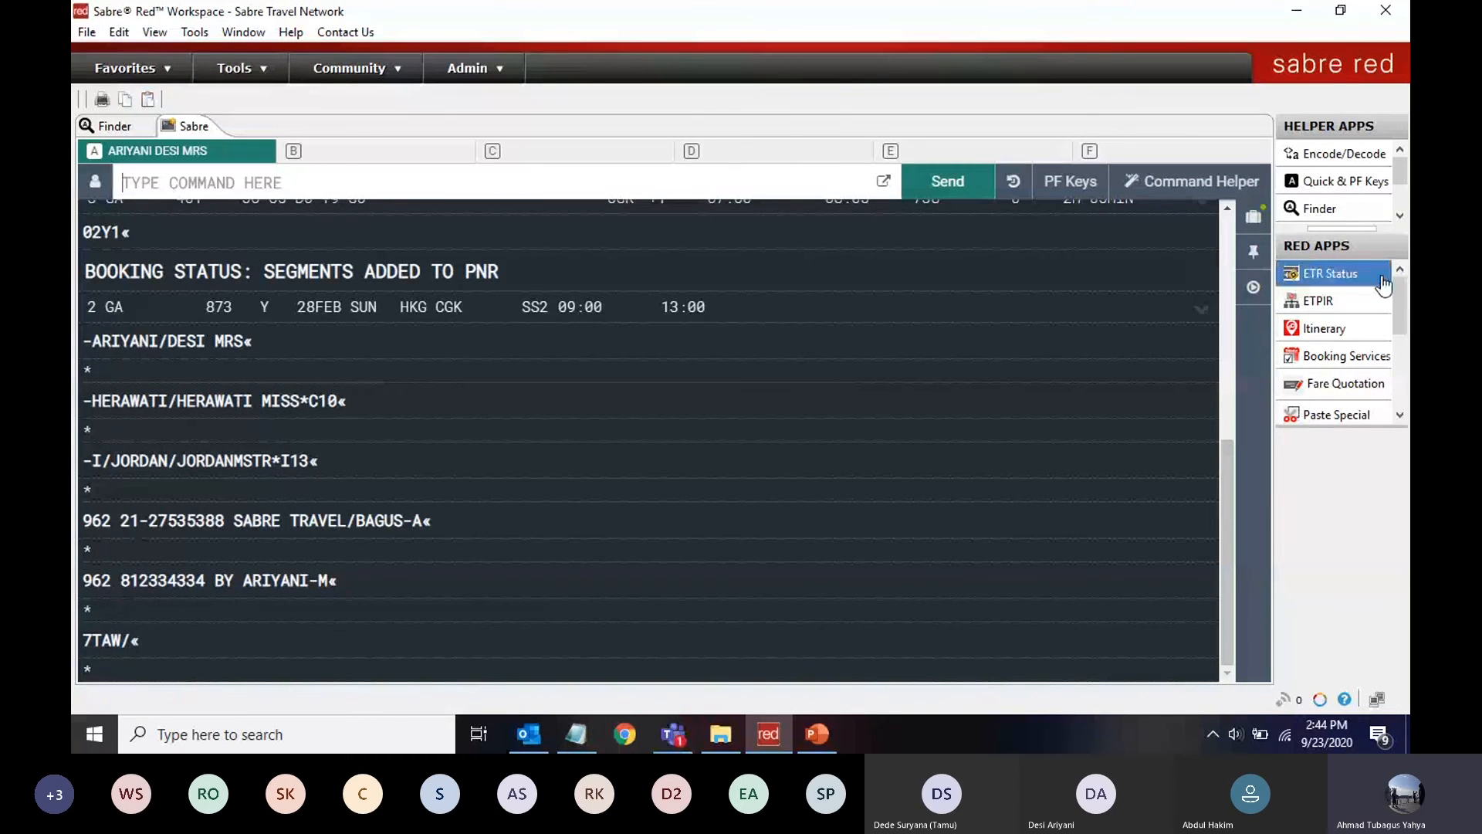
# Scroll the Red Apps panel to the bottom and launch the SSR CHLD/INFT app
pyautogui.moveTo(1400, 298); pyautogui.dragTo(1406, 400)
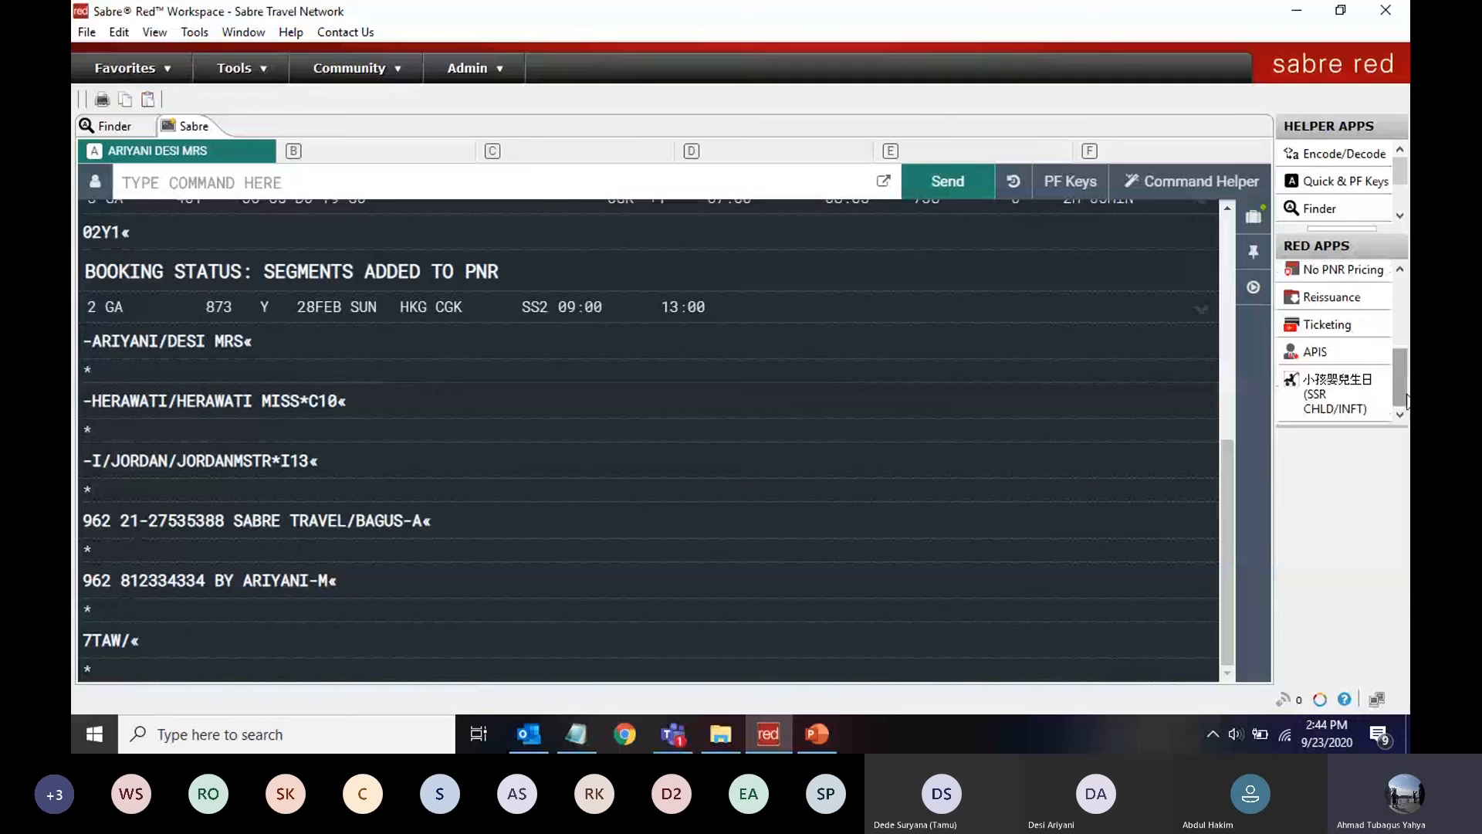
pyautogui.click(1305, 412)
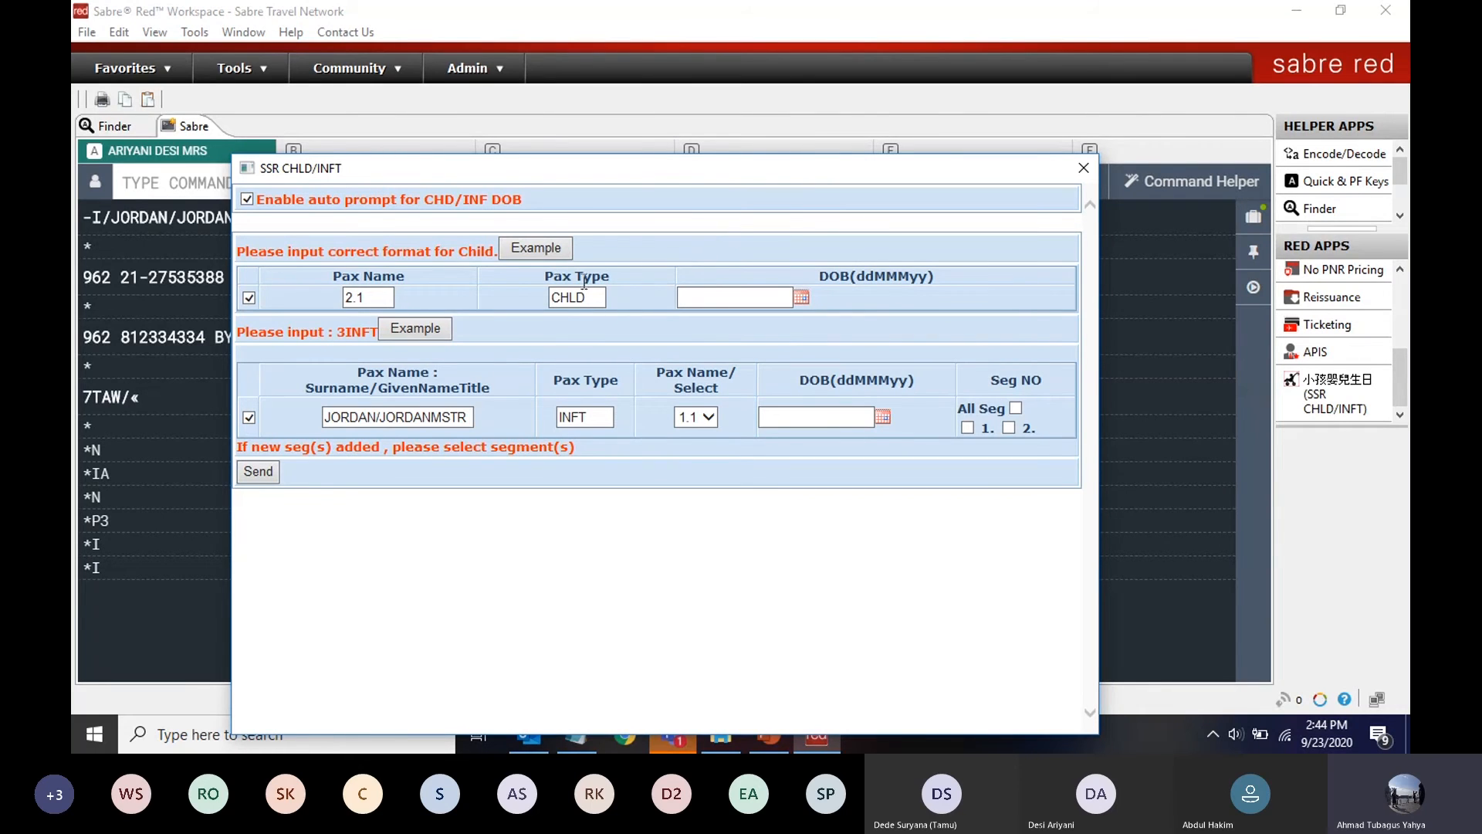
# Set the child's birth date to 21SEP10 in the SSR CHLD/INFT form
pyautogui.click(799, 297)
pyautogui.click(817, 369)
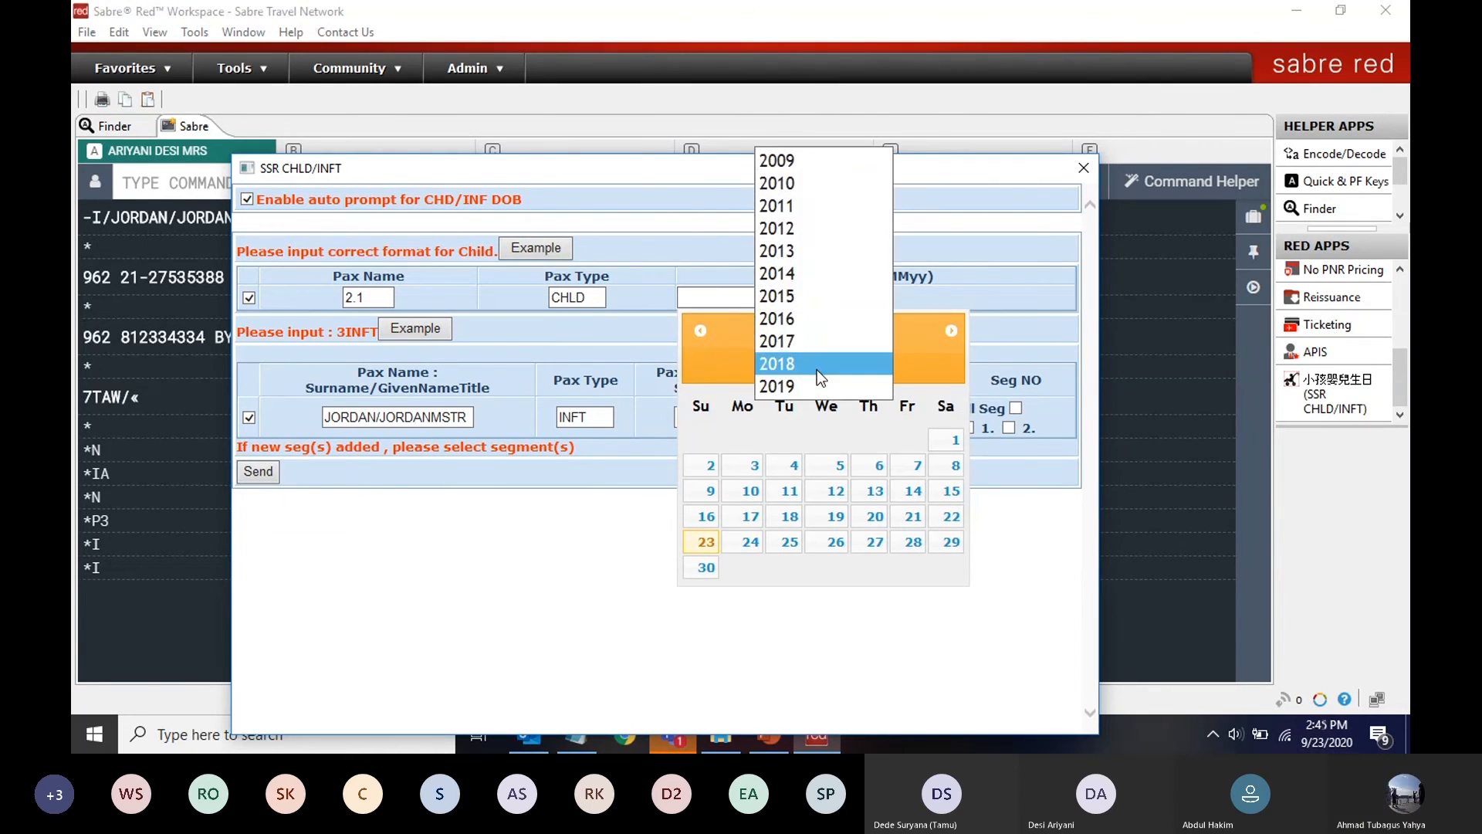
pyautogui.click(779, 182)
pyautogui.click(789, 516)
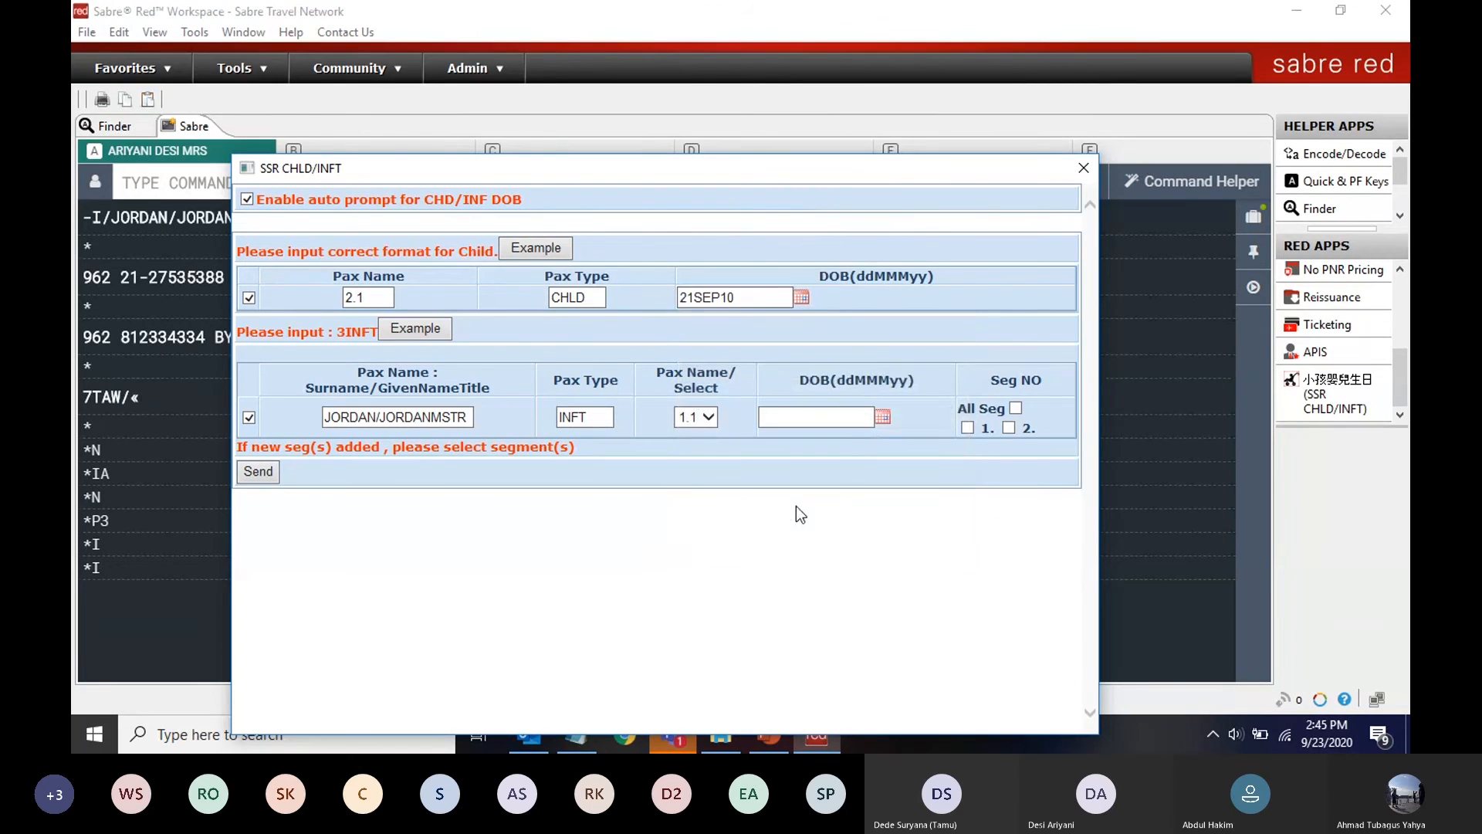
# Link the infant to its adult, set its birth date to 17DEC19, and send both DOB SSRs
pyautogui.click(707, 418)
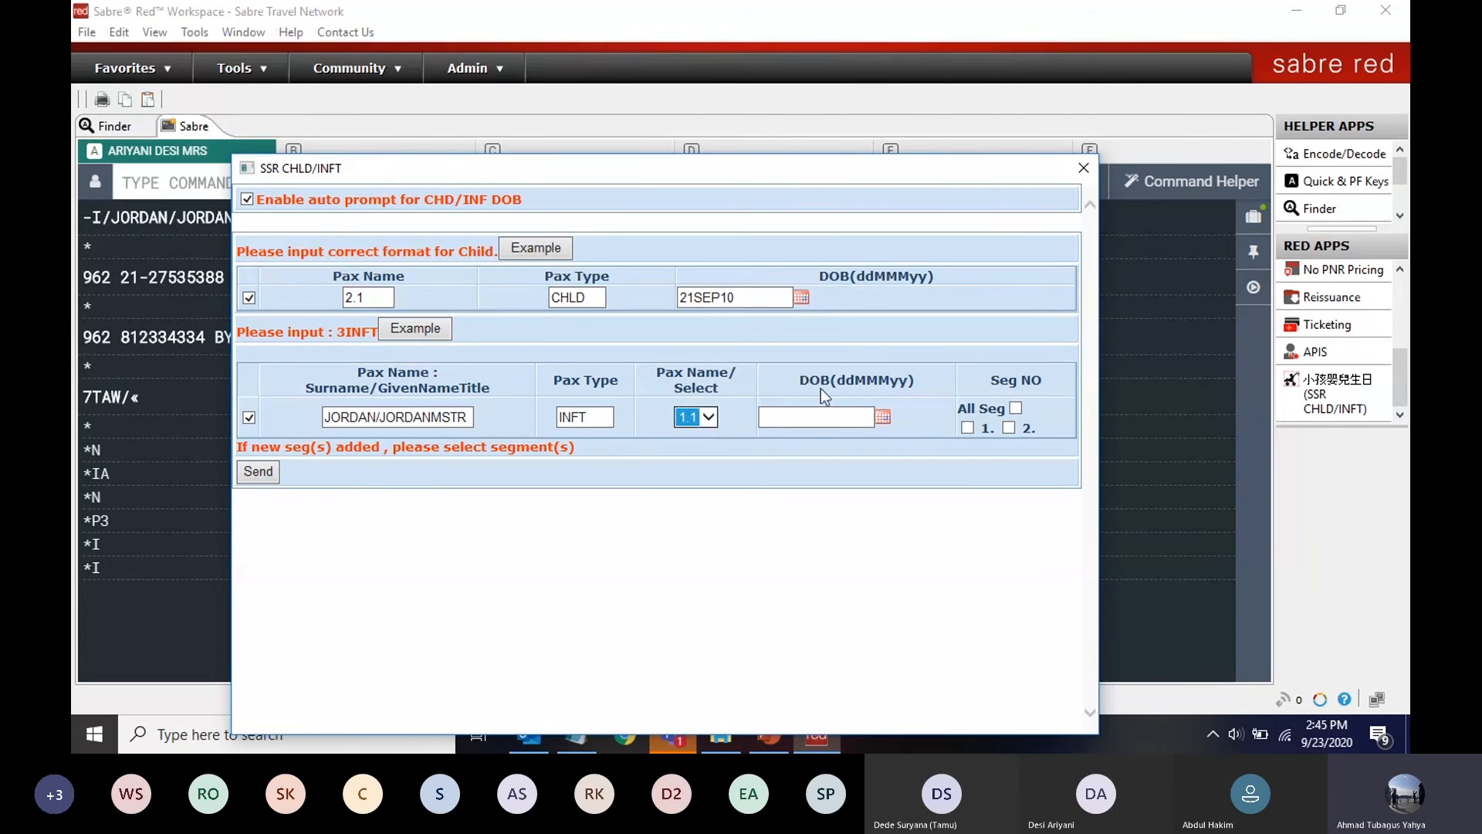
pyautogui.click(883, 419)
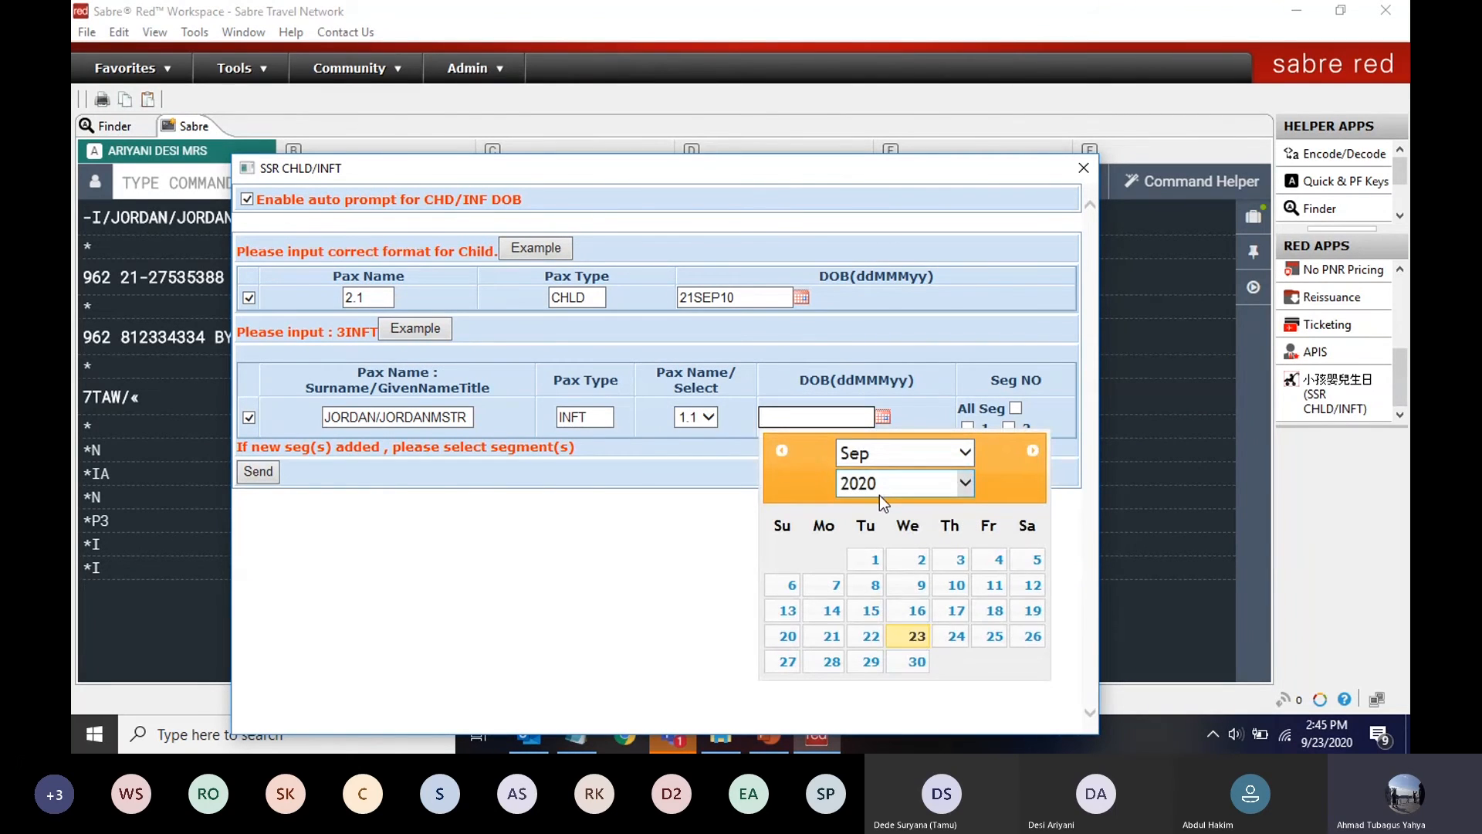
pyautogui.click(878, 488)
pyautogui.click(878, 461)
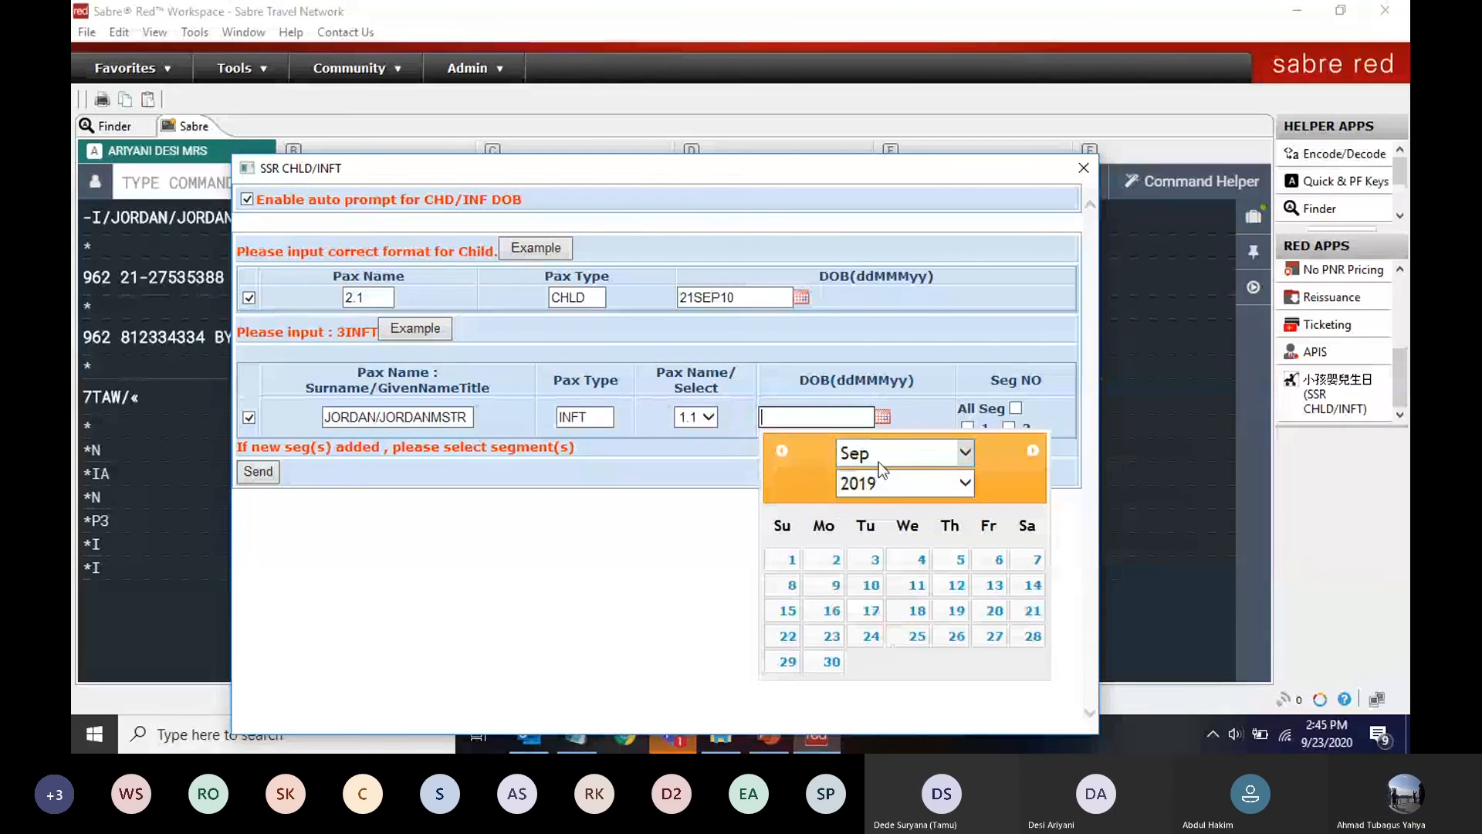
pyautogui.click(900, 454)
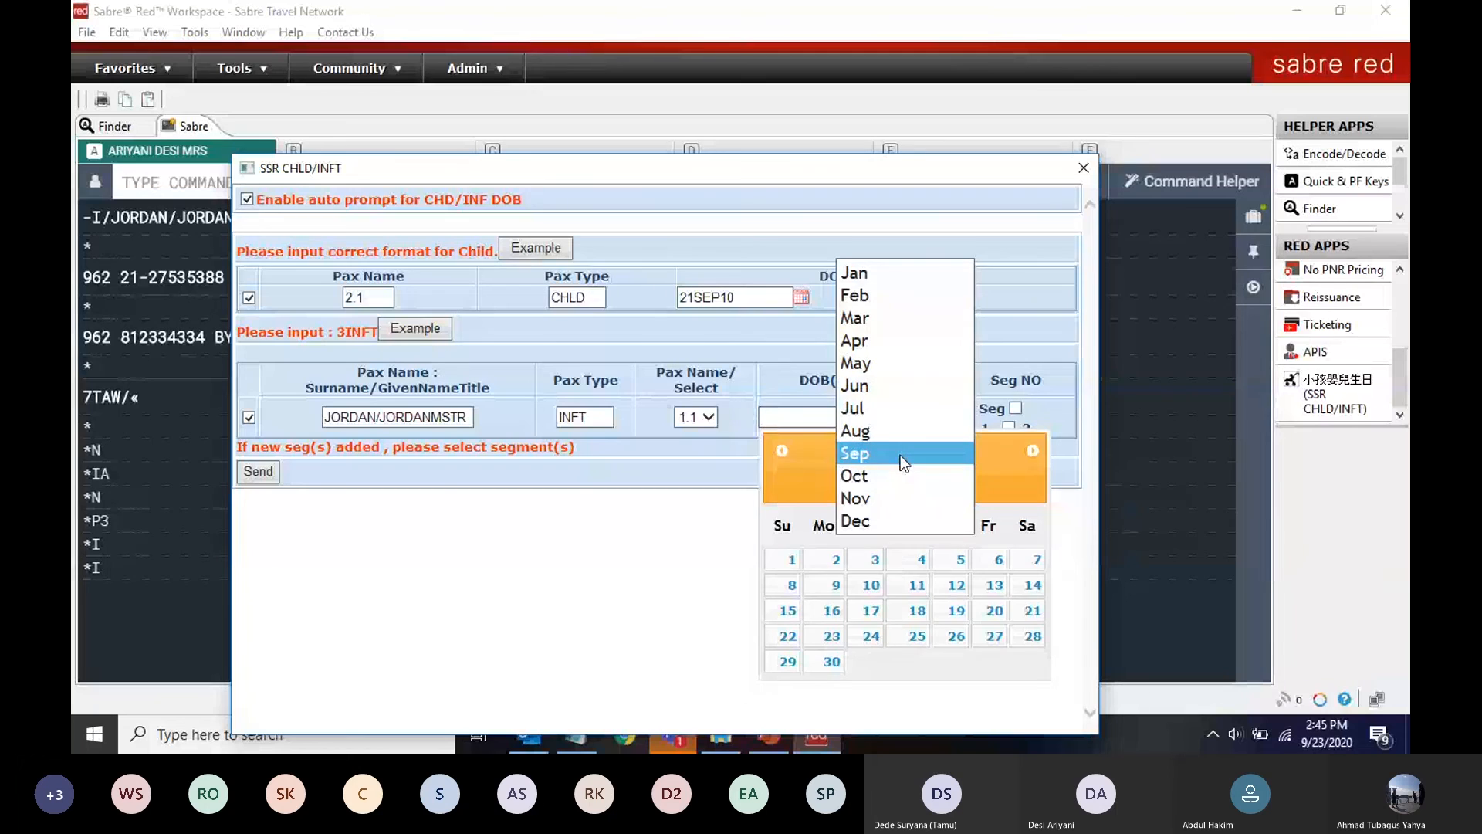
pyautogui.click(881, 522)
pyautogui.click(868, 611)
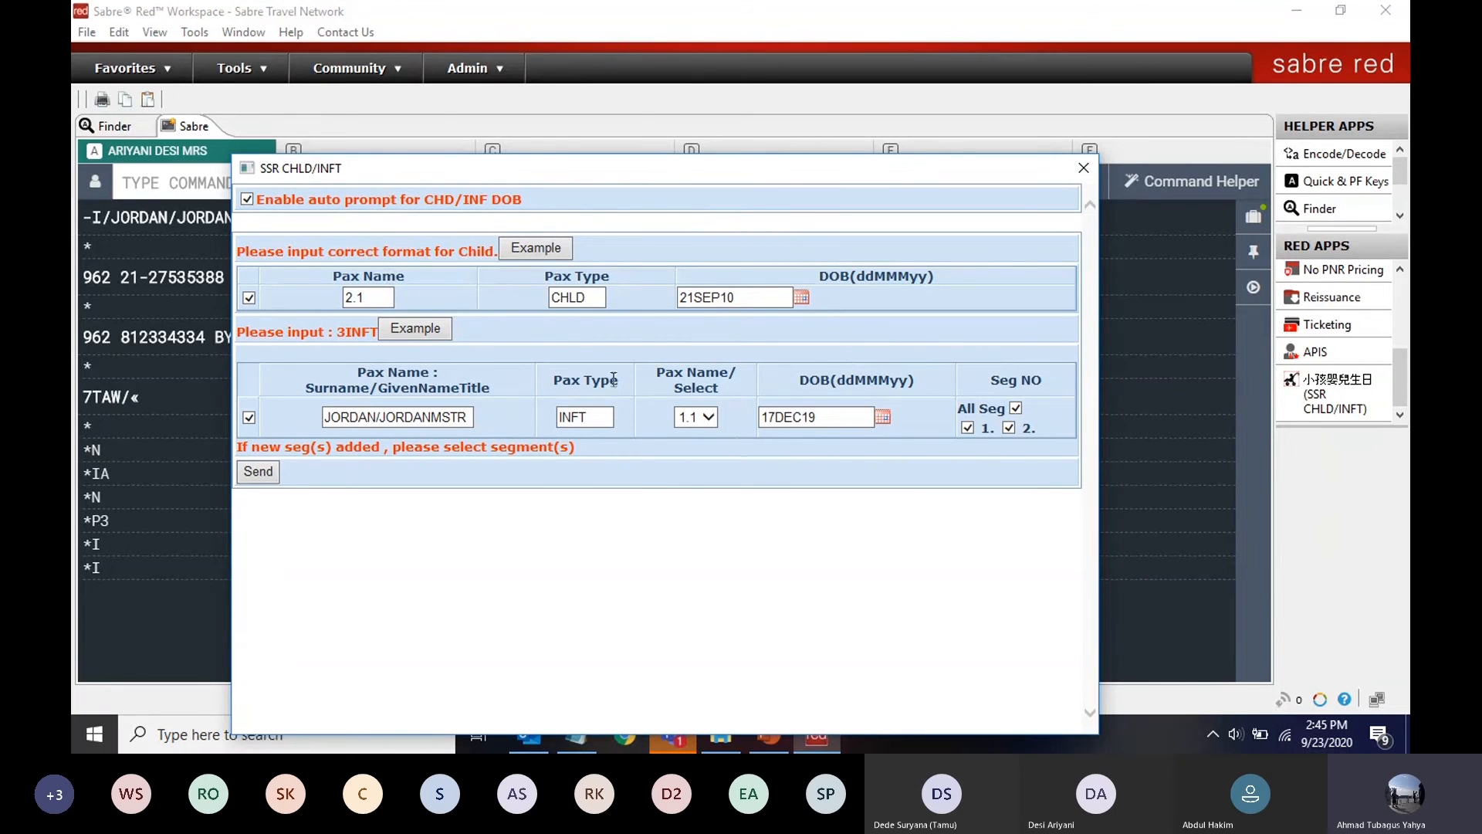
pyautogui.click(251, 476)
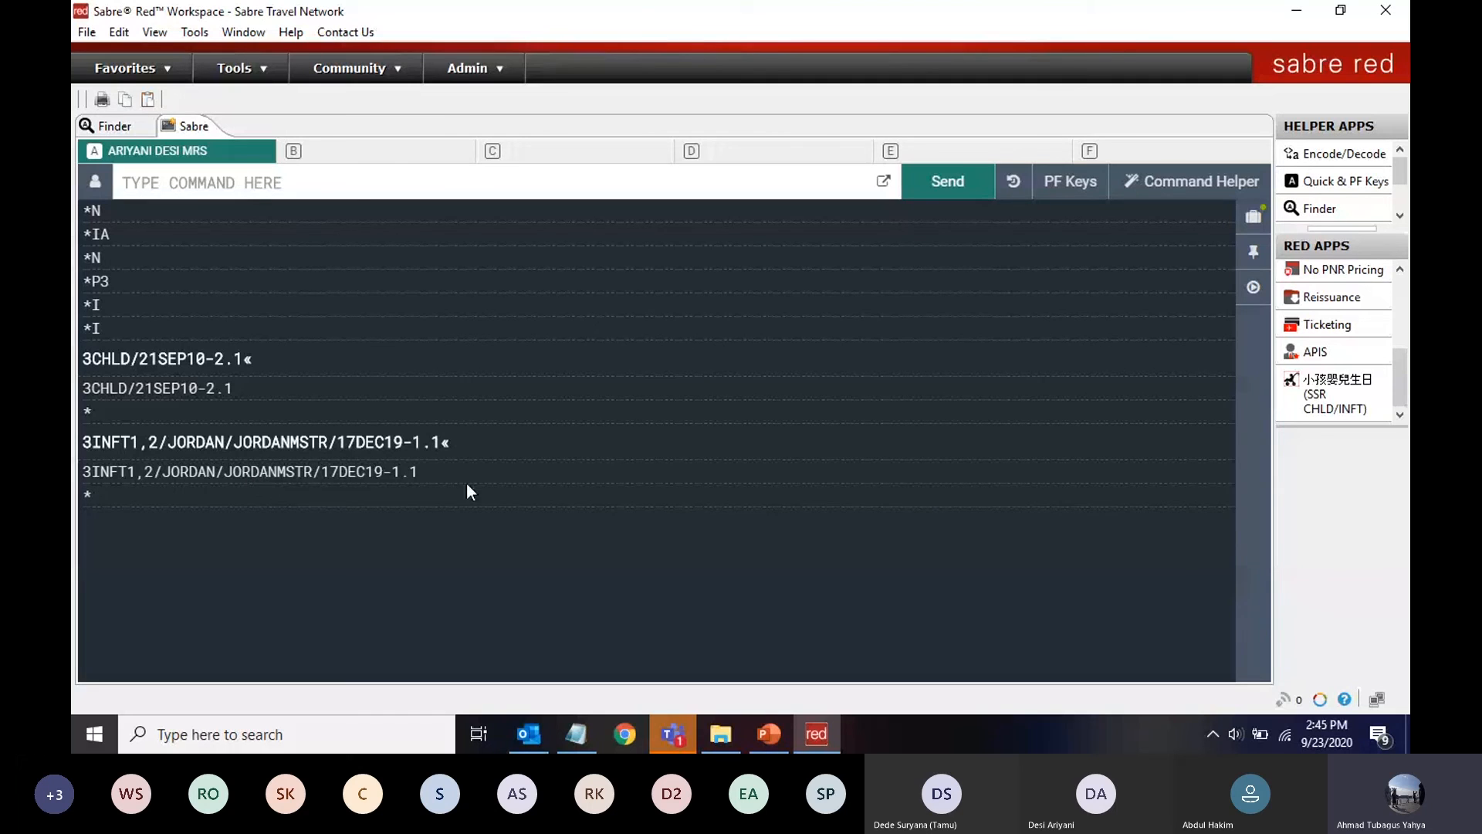
pyautogui.click(562, 737)
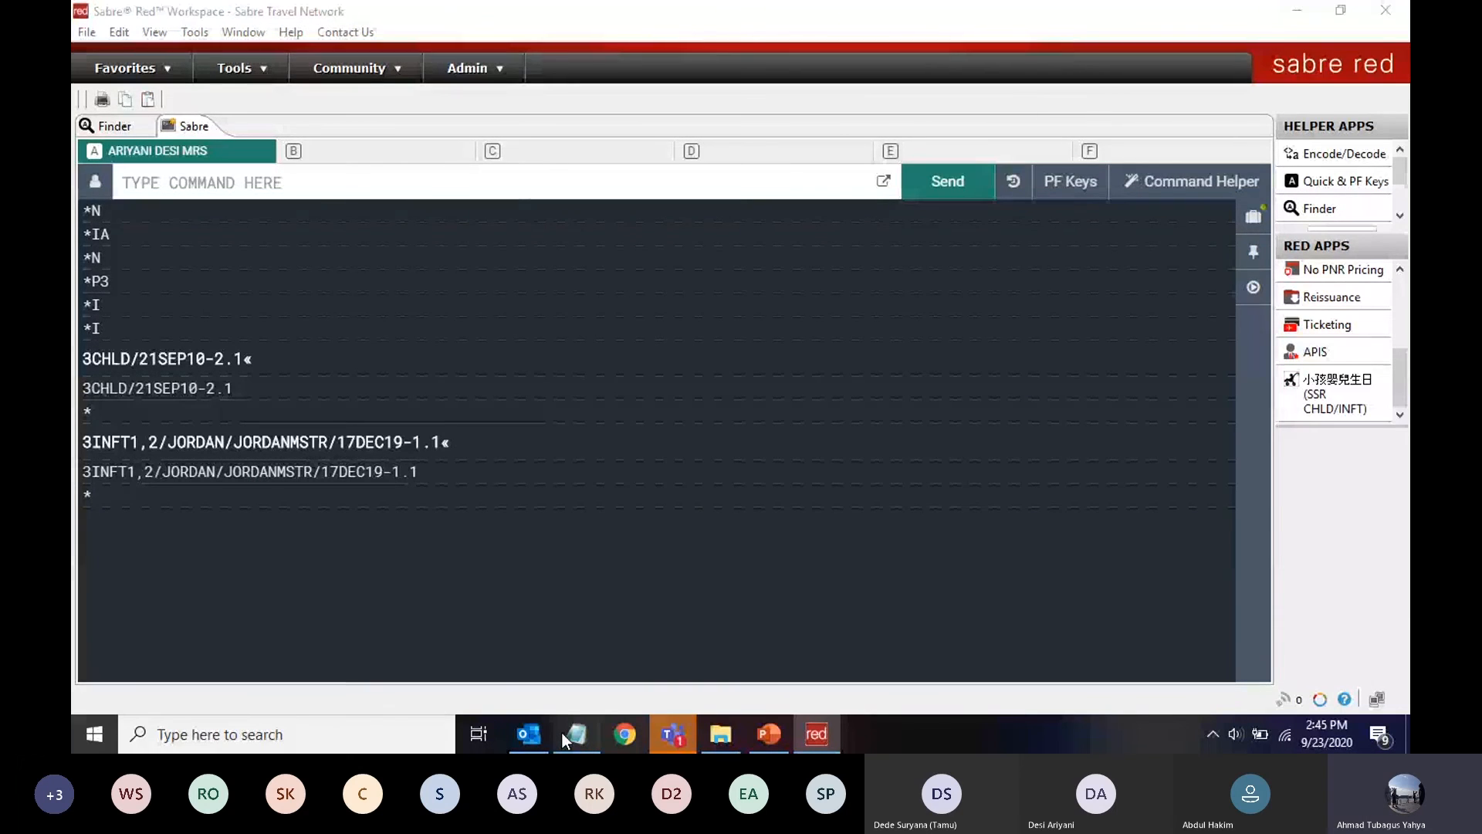
pyautogui.scroll(-1, 150, 591)
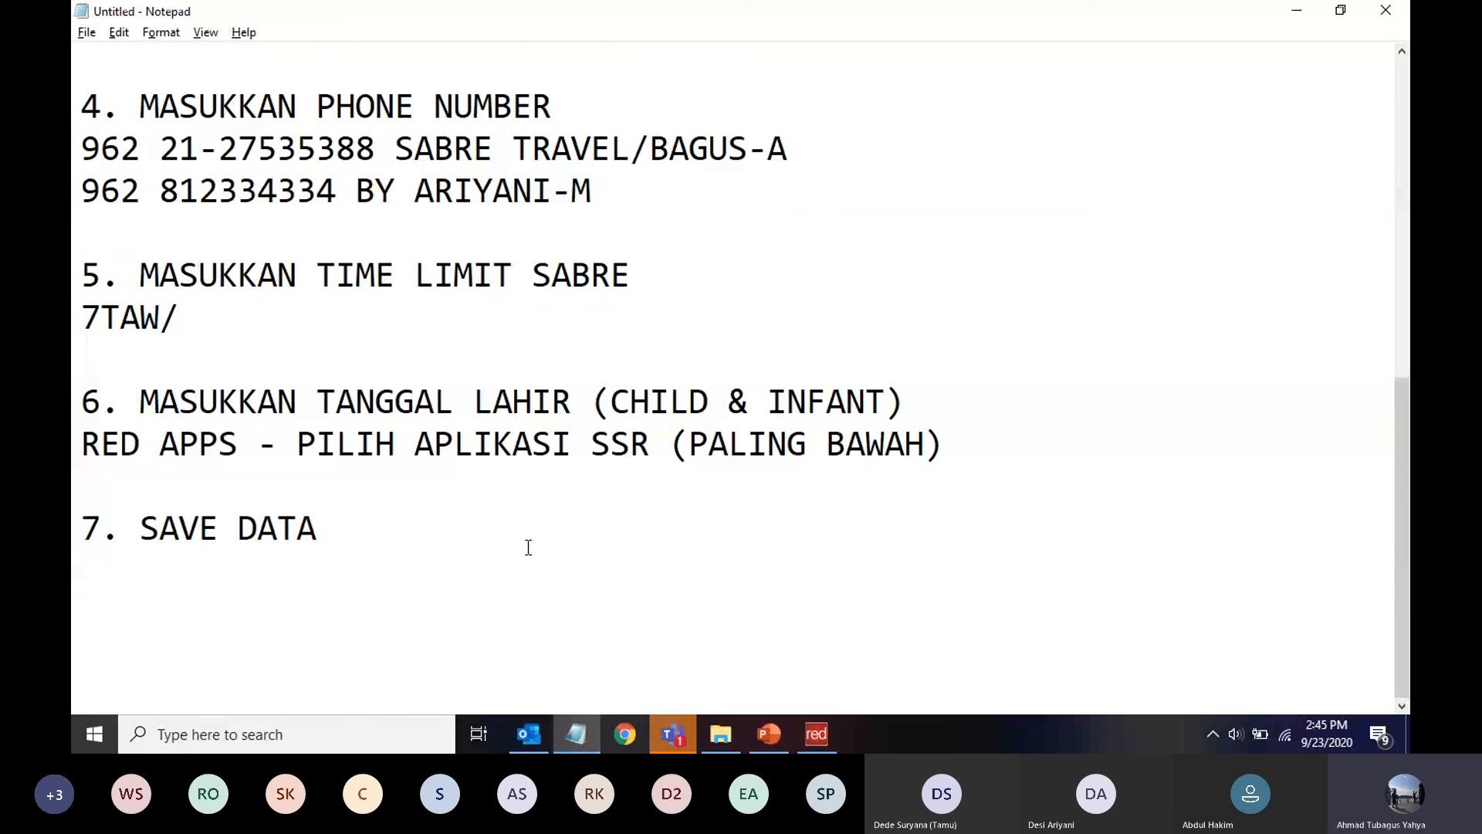
# Under SAVE DATA, write the 6 received-from entry with the agent's name and the line 'ER ATAU *A'
pyautogui.write('6')
pyautogui.press('BackSpace')
pyautogui.write('6ARIYANI/B')
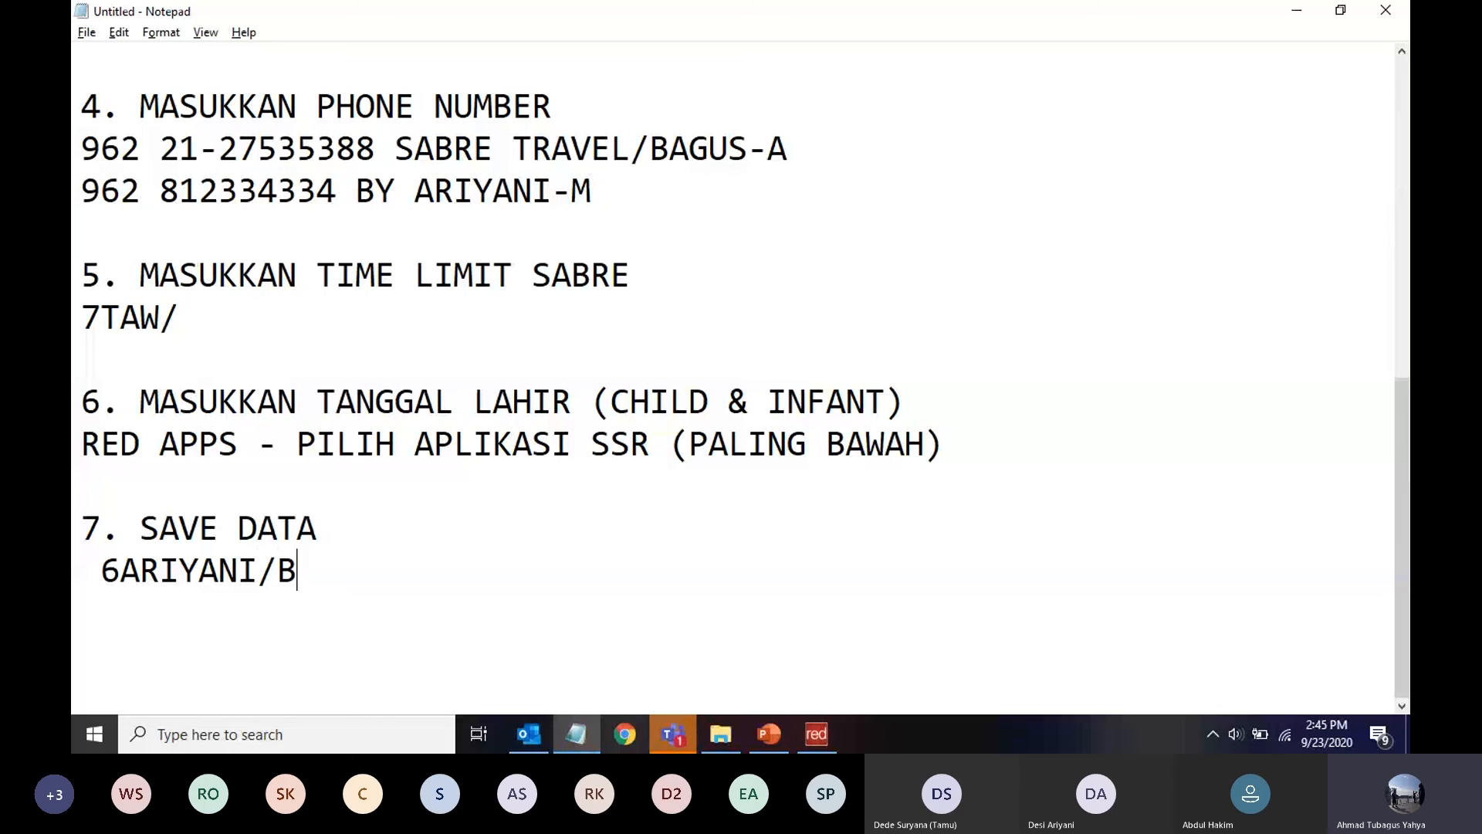
pyautogui.write('G')
pyautogui.press('Return')
pyautogui.write('ER ATAU')
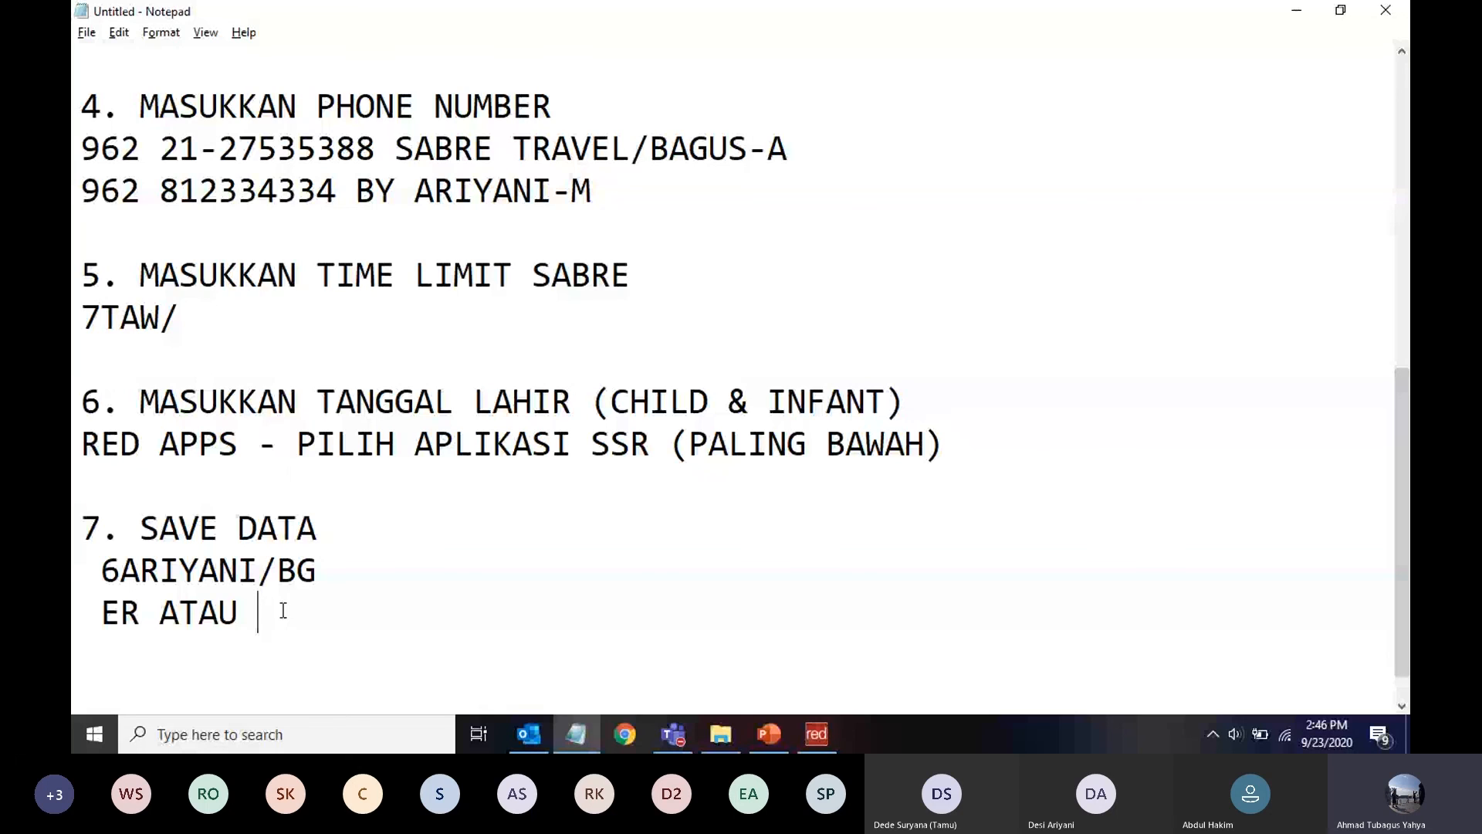
pyautogui.write('*A')
pyautogui.doubleClick(145, 609)
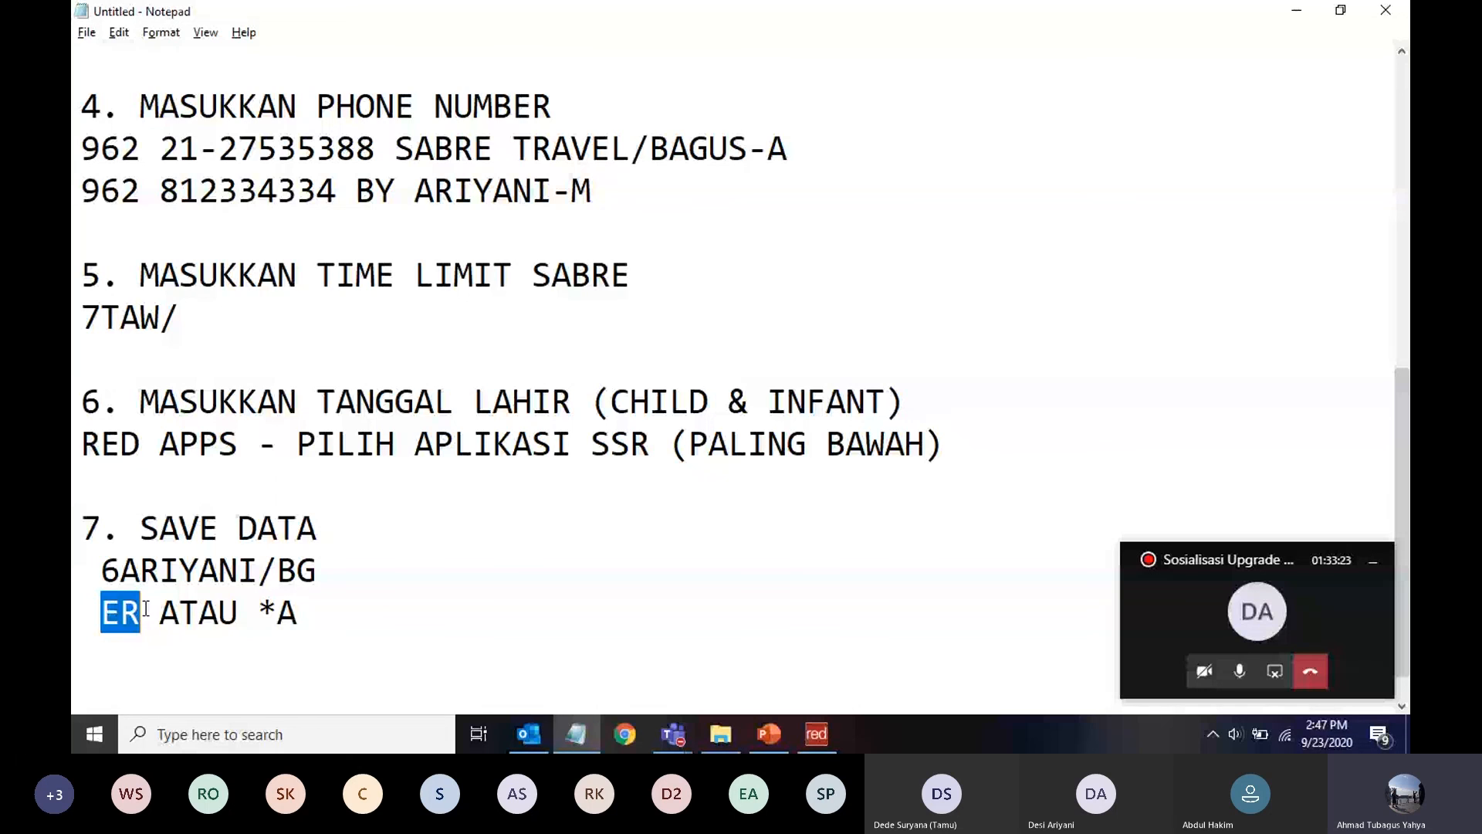
pyautogui.click(264, 614)
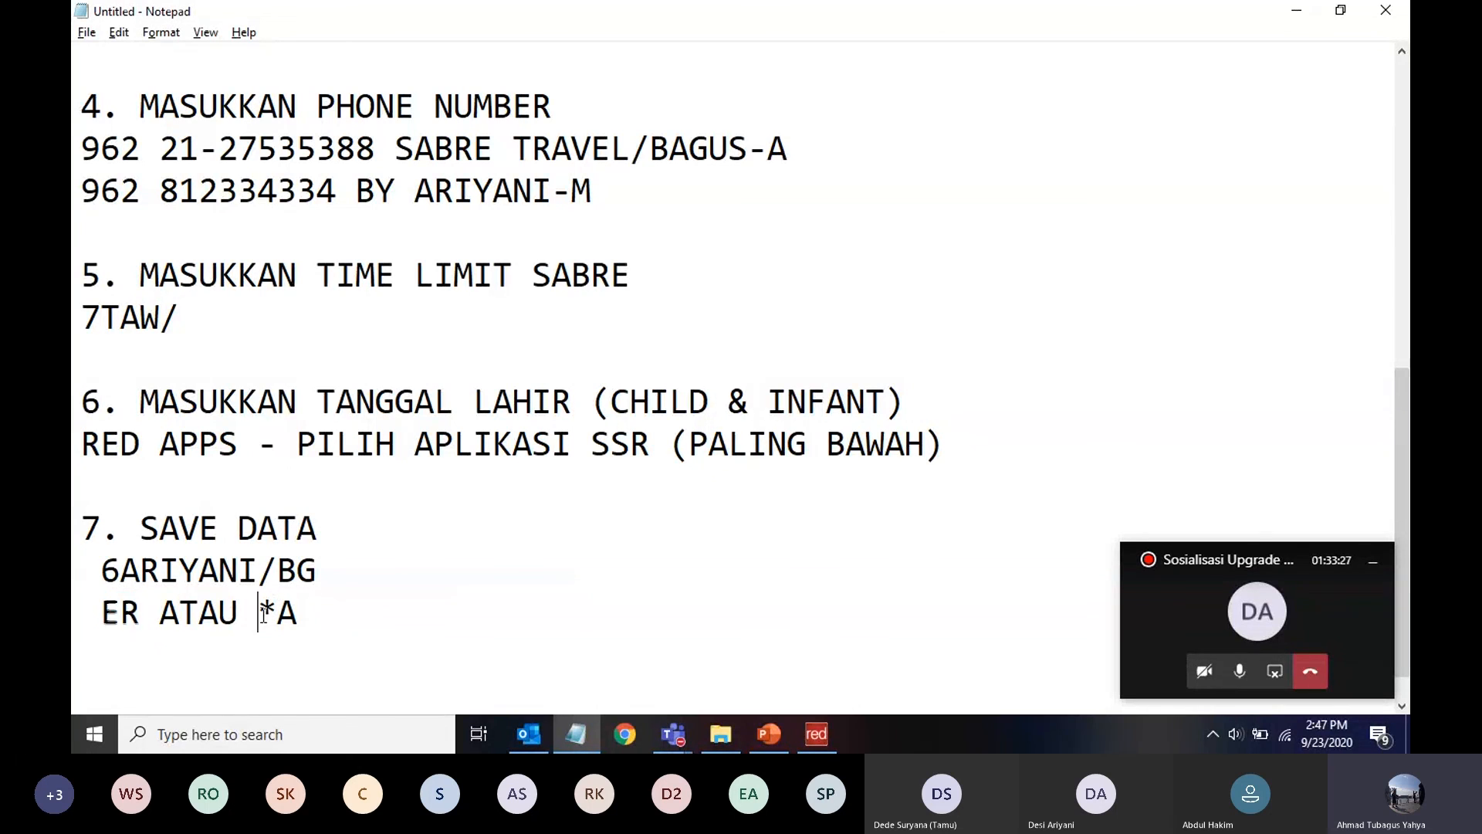
pyautogui.moveTo(264, 614); pyautogui.dragTo(308, 612)
pyautogui.click(309, 612)
pyautogui.click(813, 736)
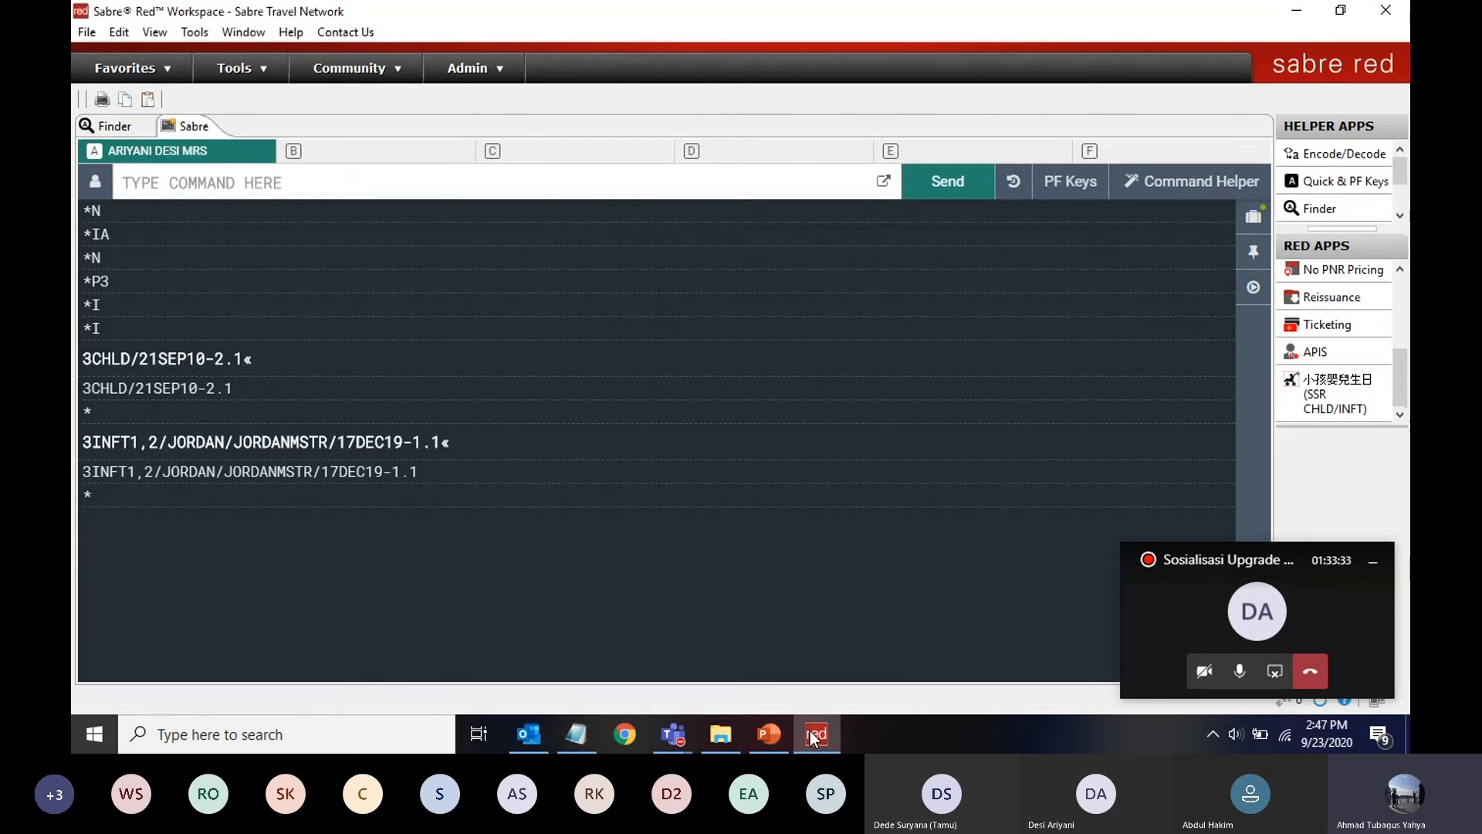
# Enter the 6 received-from command with the agent's name, then display the whole PNR with *A
pyautogui.click(359, 183)
pyautogui.write('6')
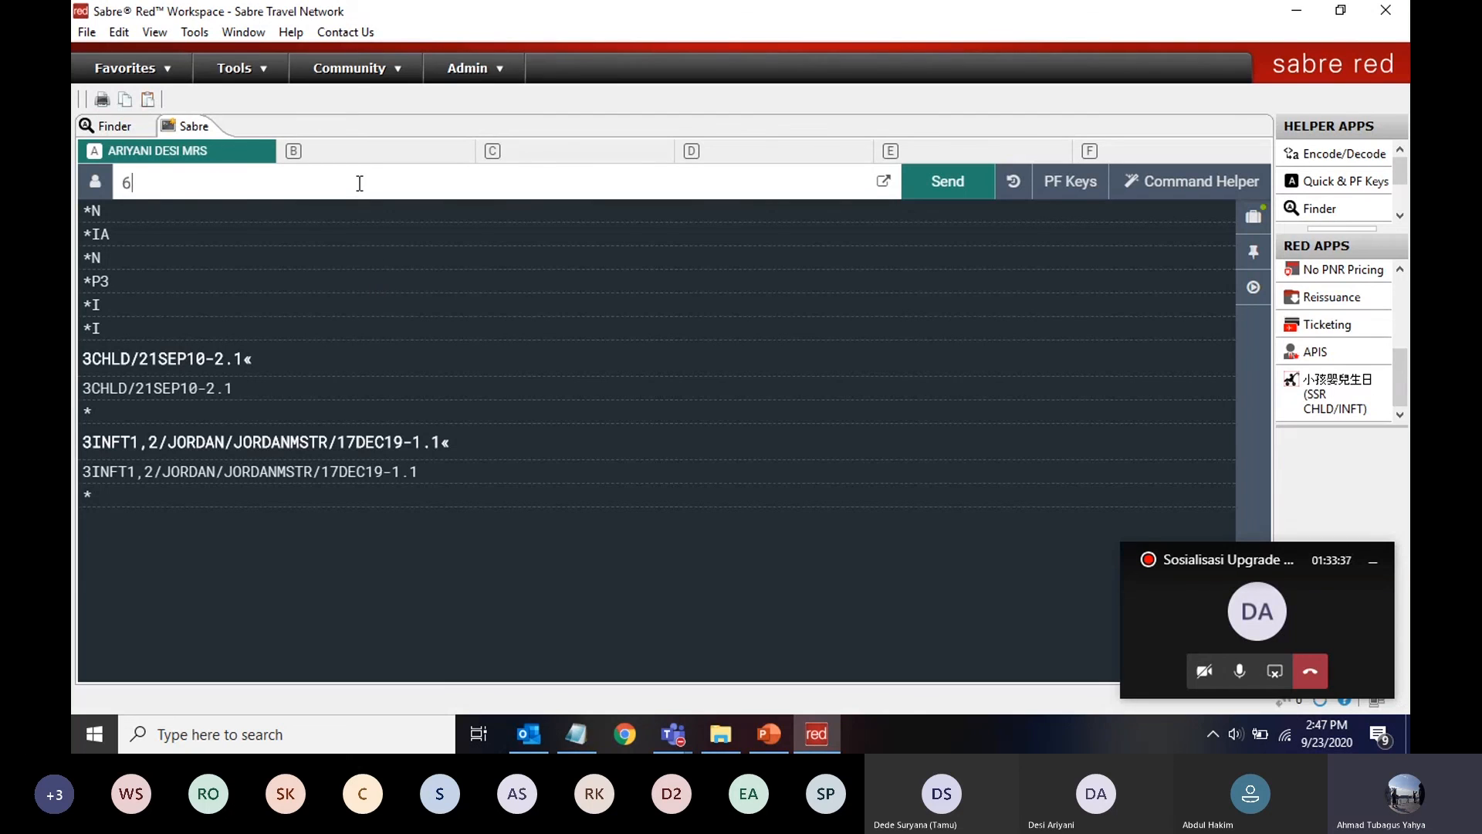
pyautogui.write('ARIYANI/BG')
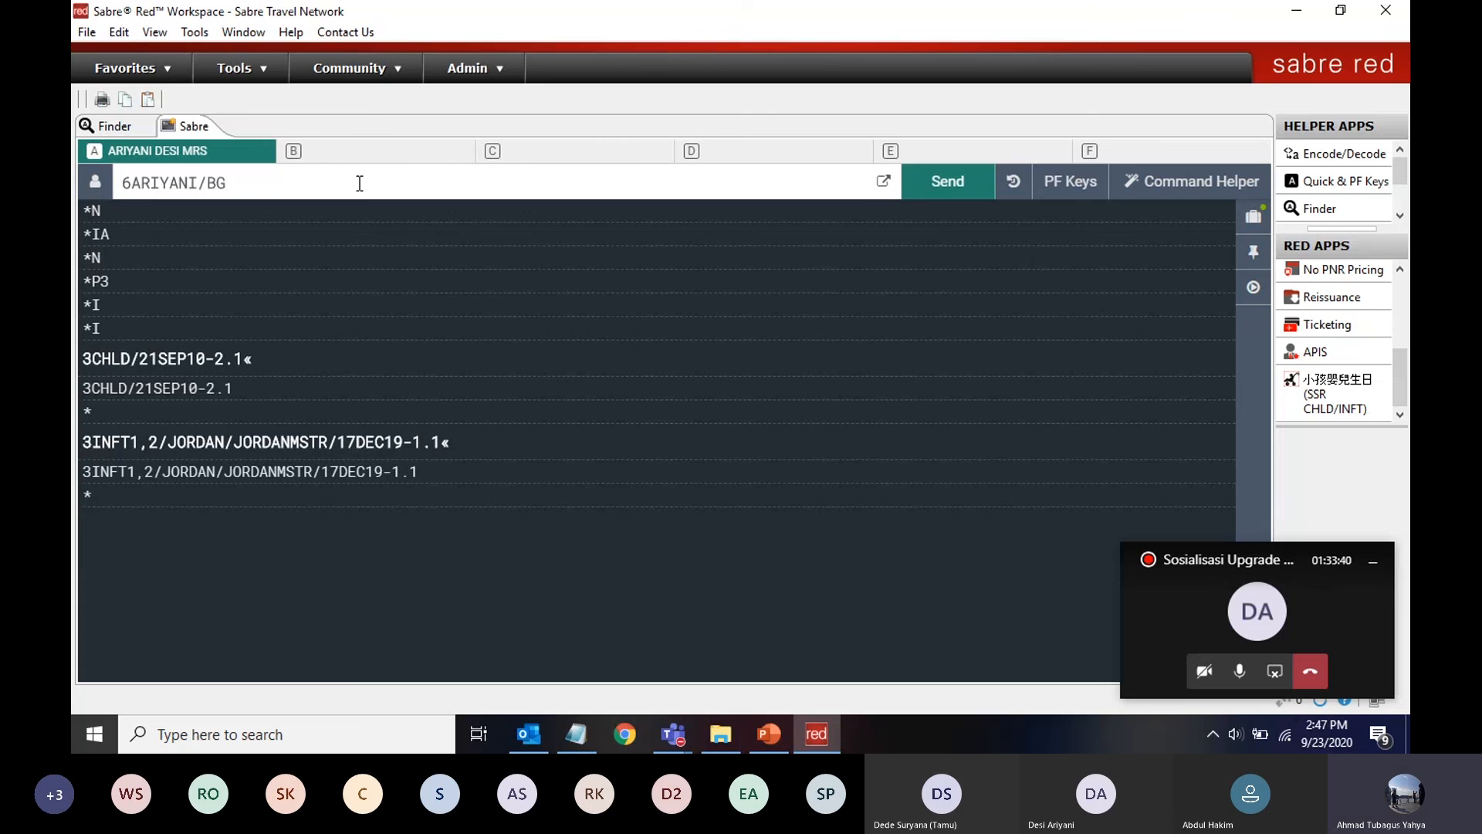
pyautogui.press('Return')
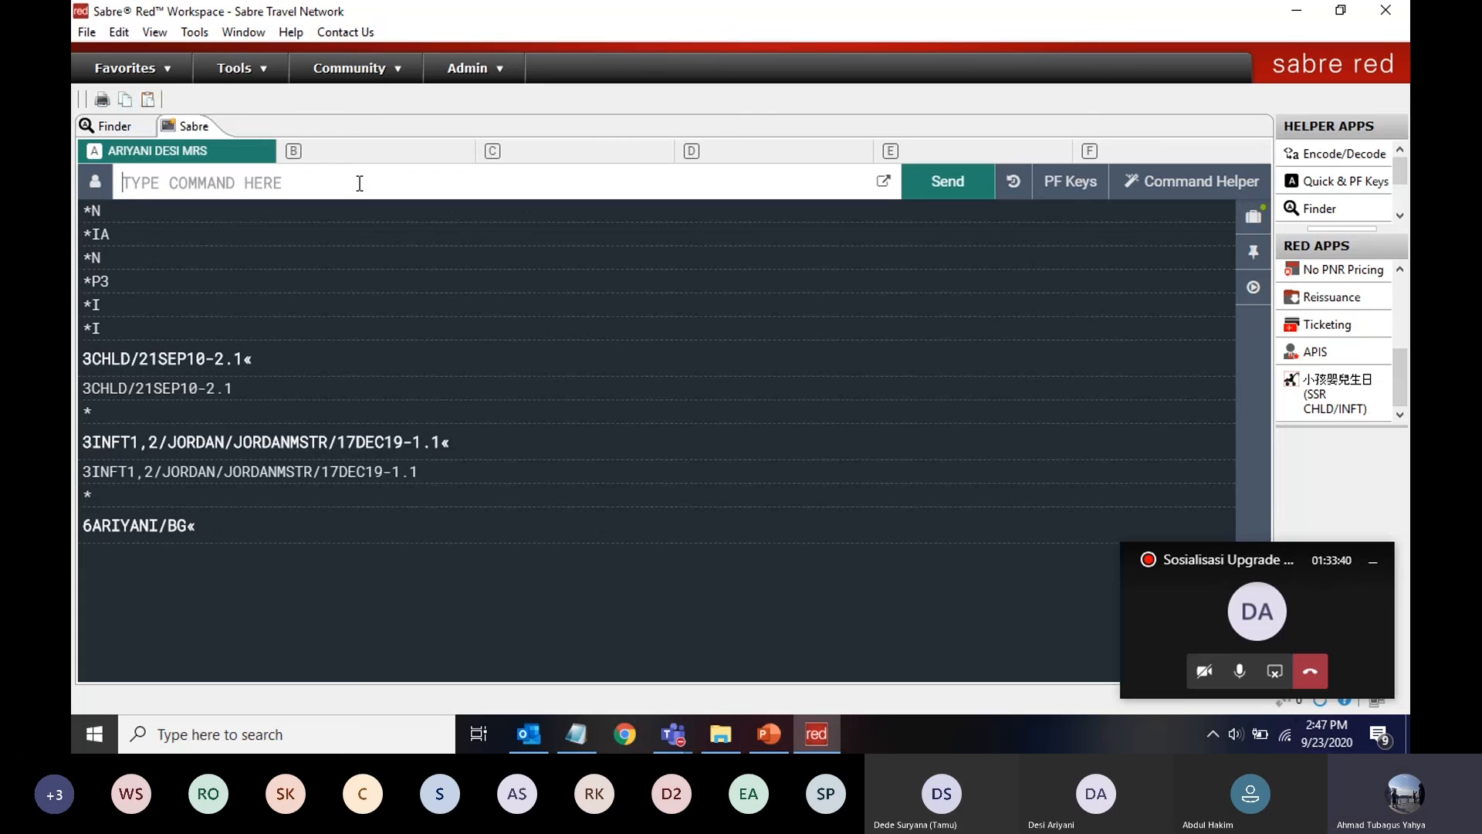
pyautogui.write('*A')
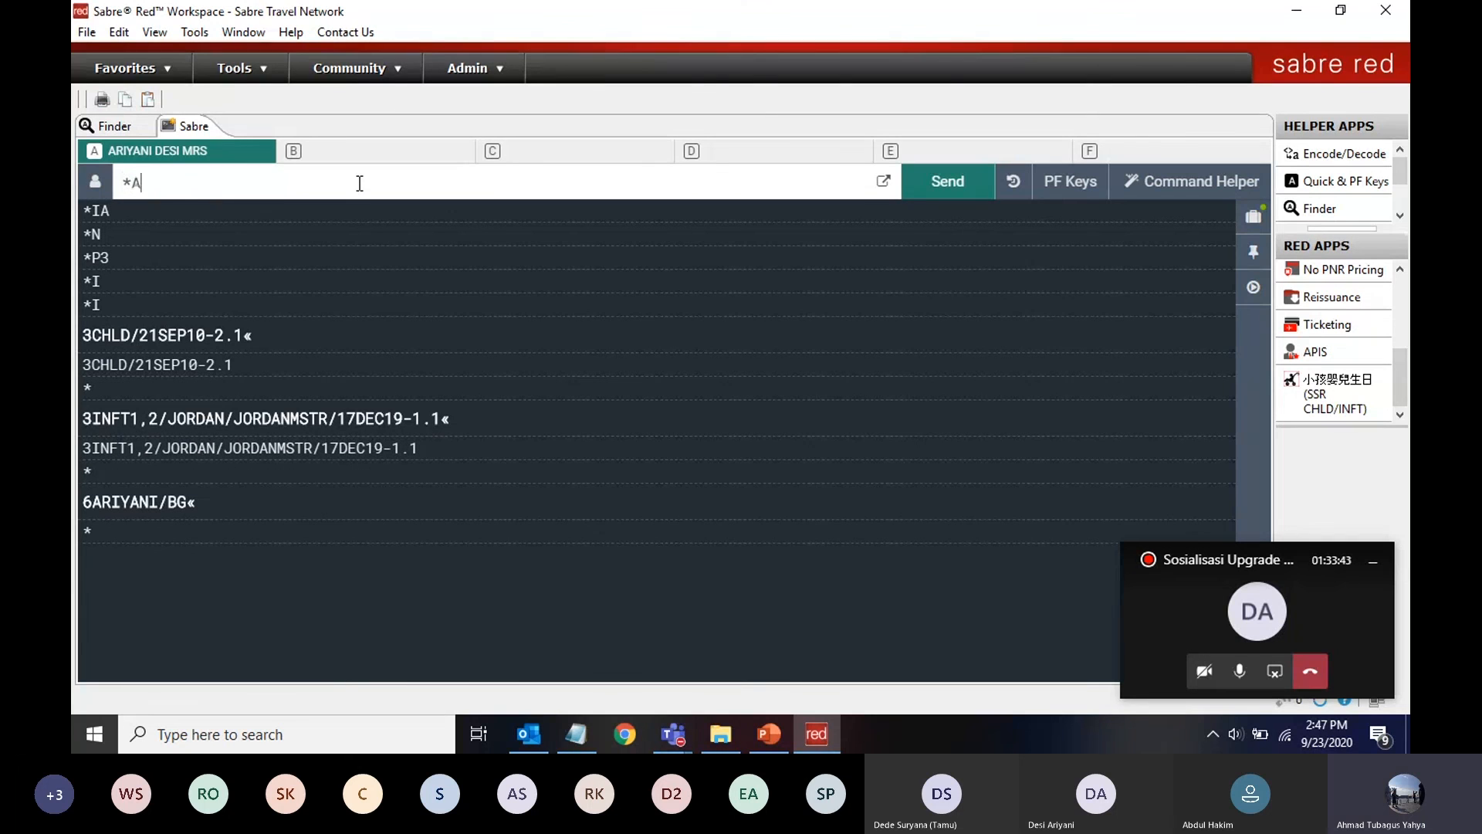
pyautogui.press('Return')
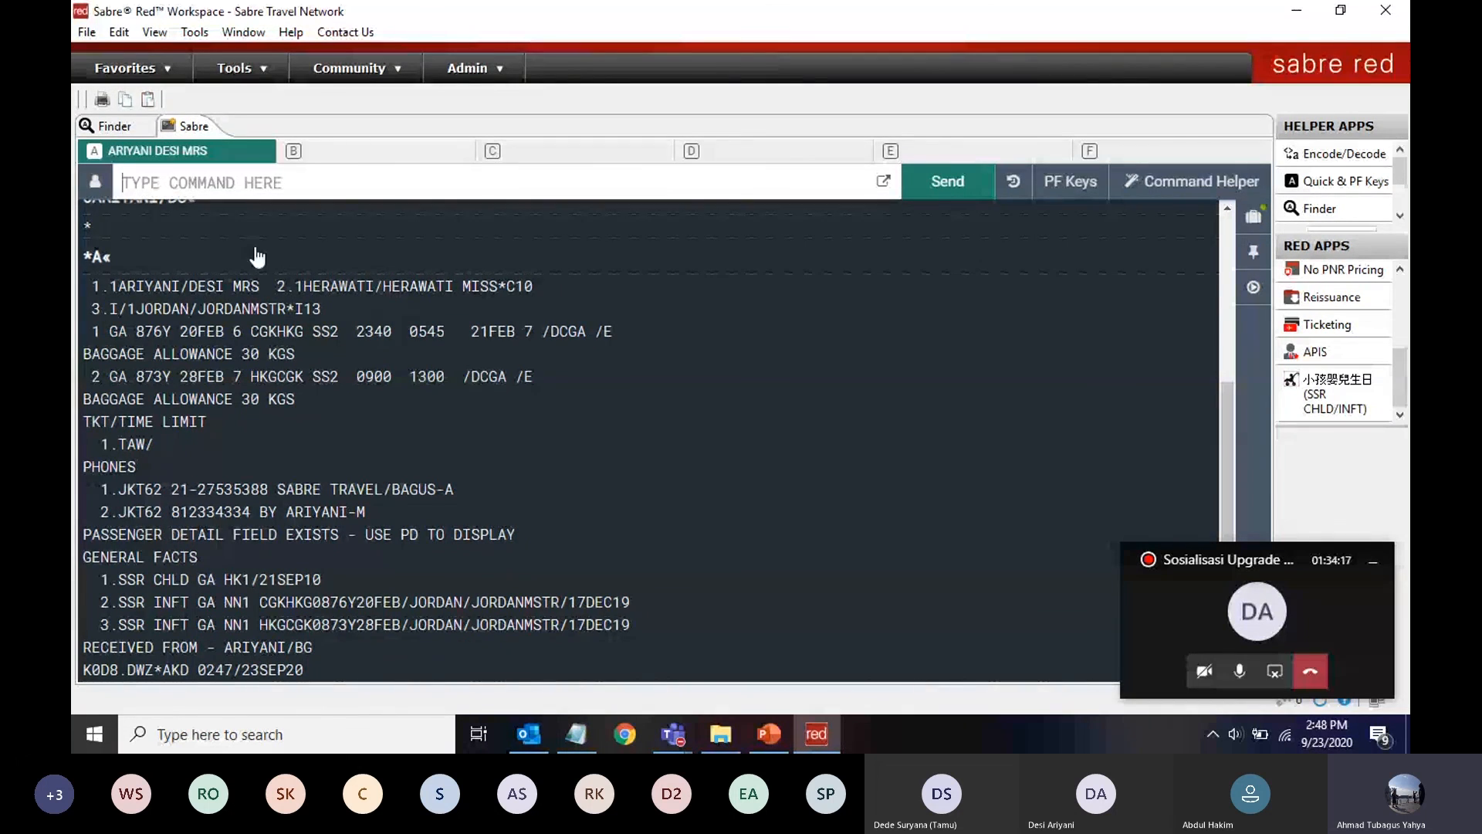
pyautogui.scroll(1, 185, 281)
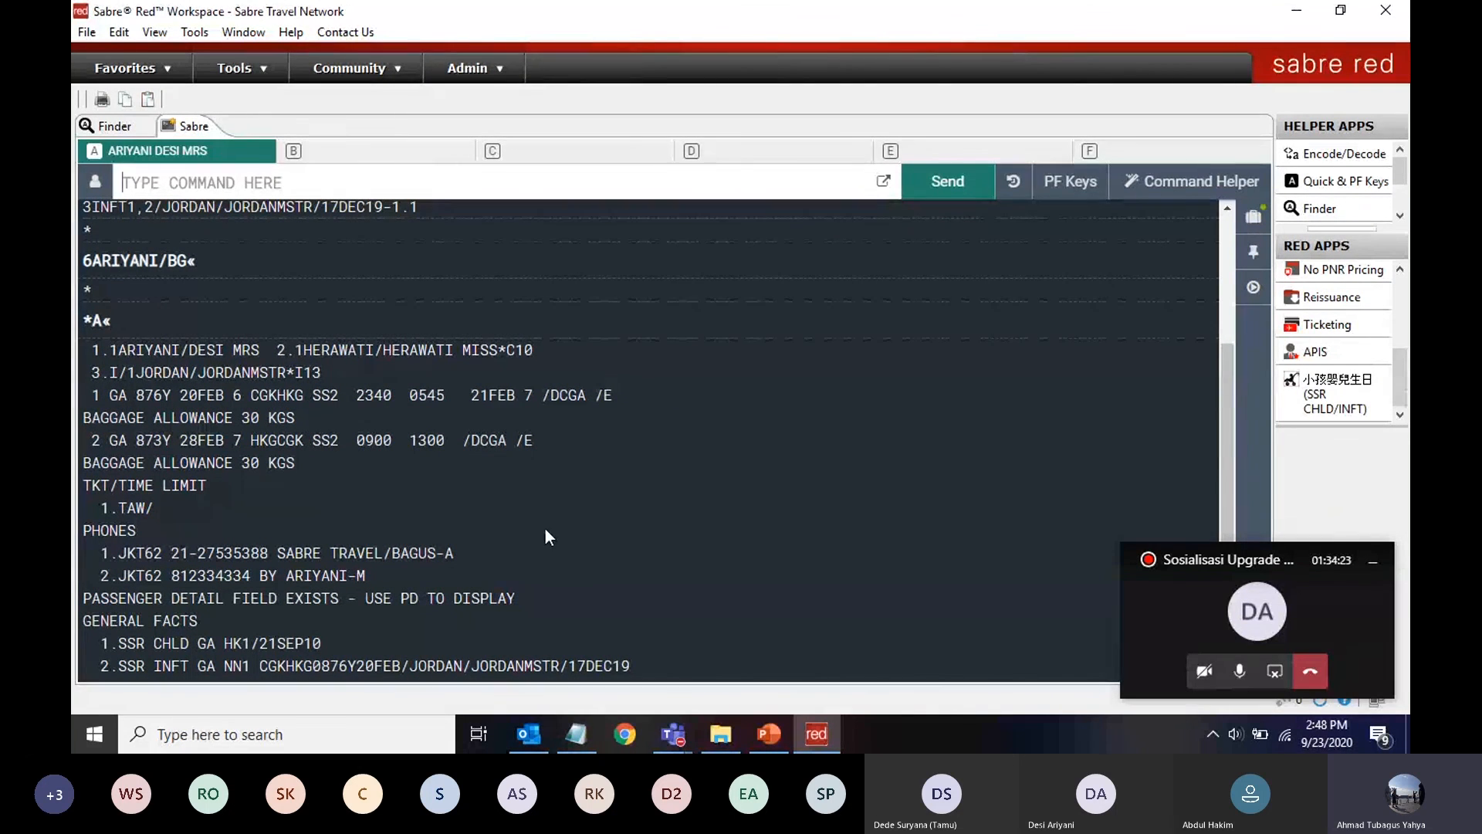
# Switch between the Notepad plan and the booking display, highlighting ER in the SAVE DATA notes
pyautogui.click(577, 733)
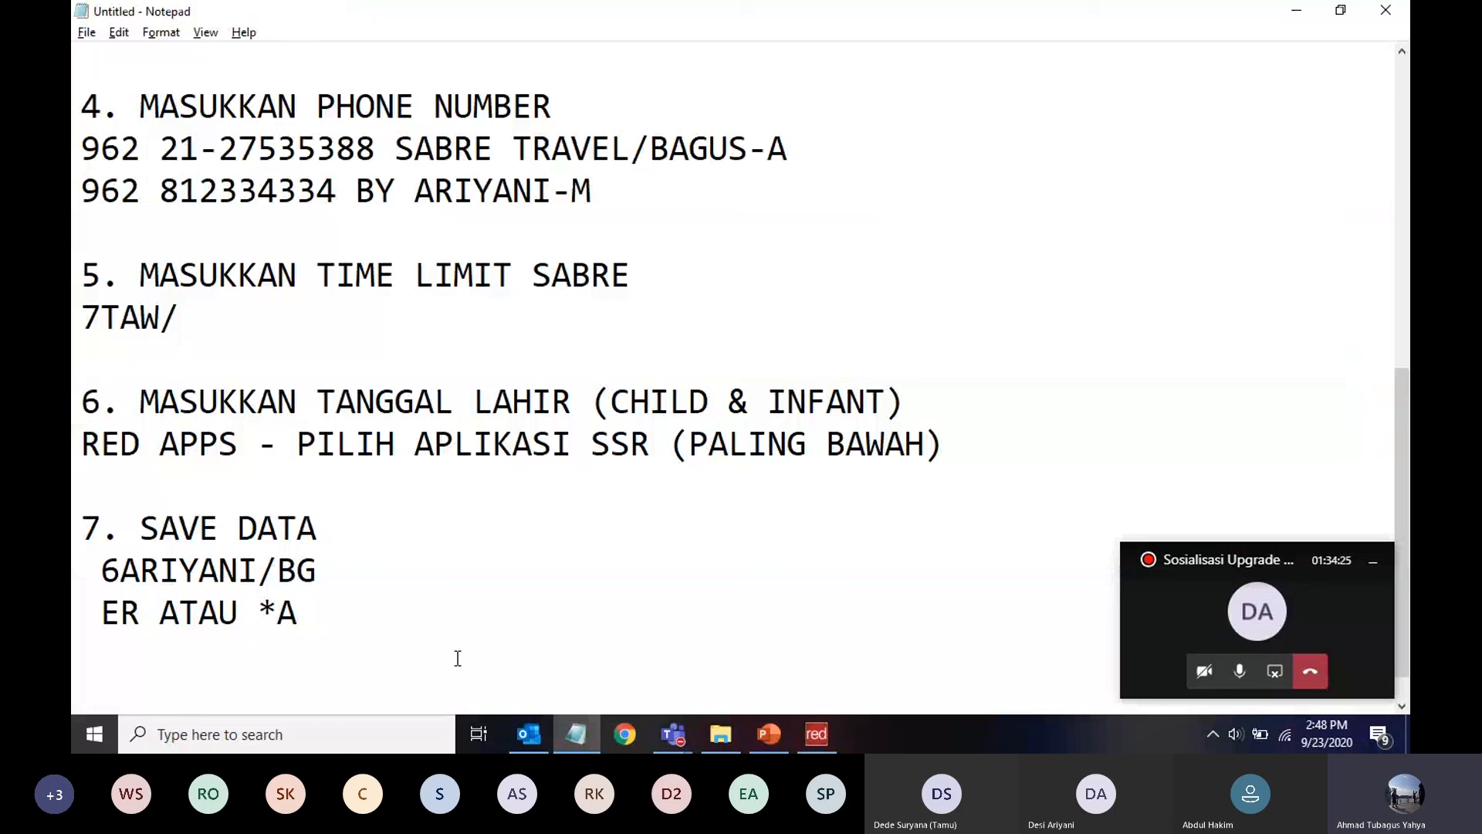
pyautogui.click(130, 612)
pyautogui.doubleClick(129, 612)
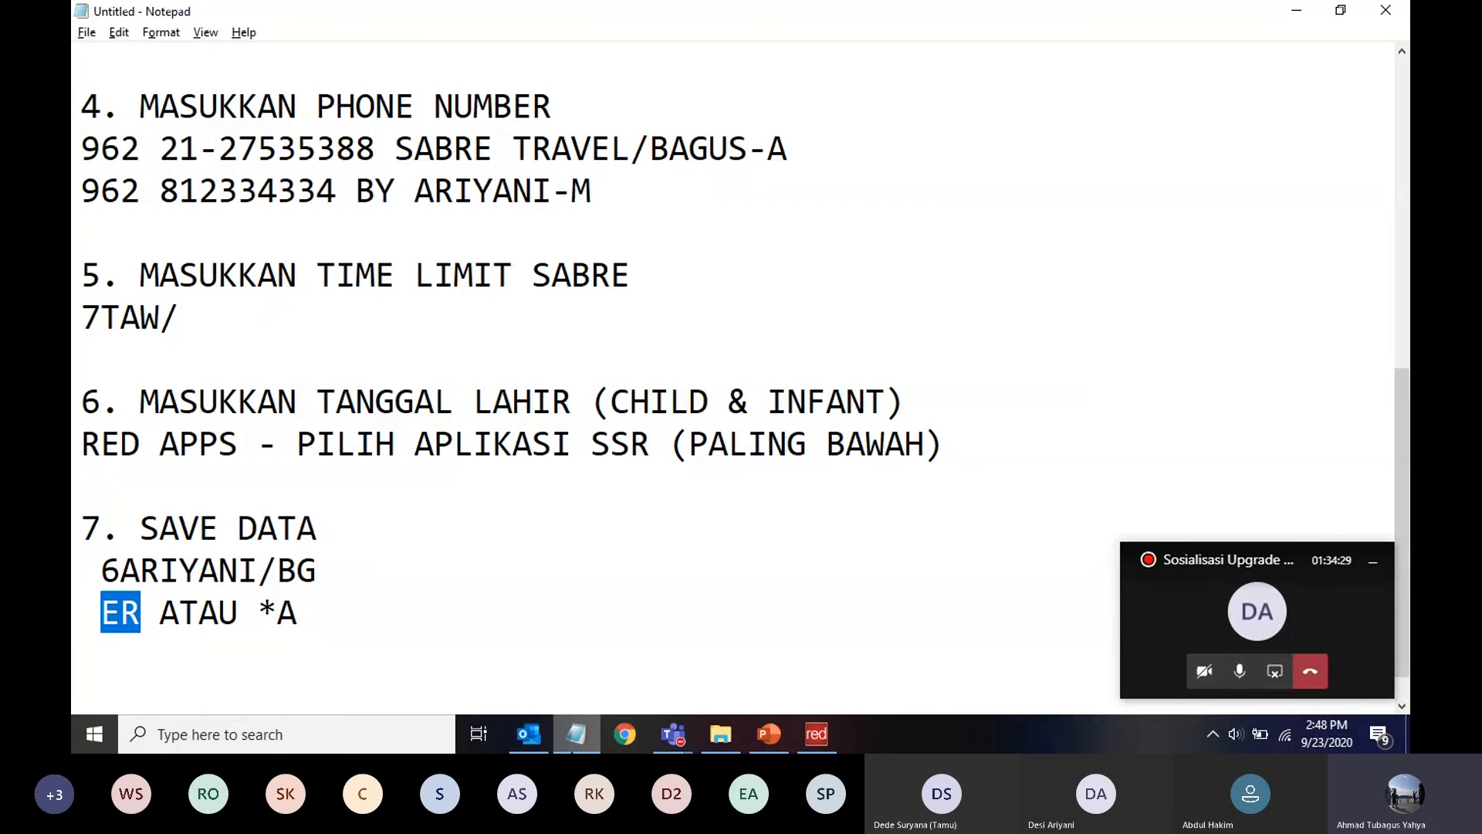
pyautogui.click(575, 734)
pyautogui.scroll(-1, 471, 489)
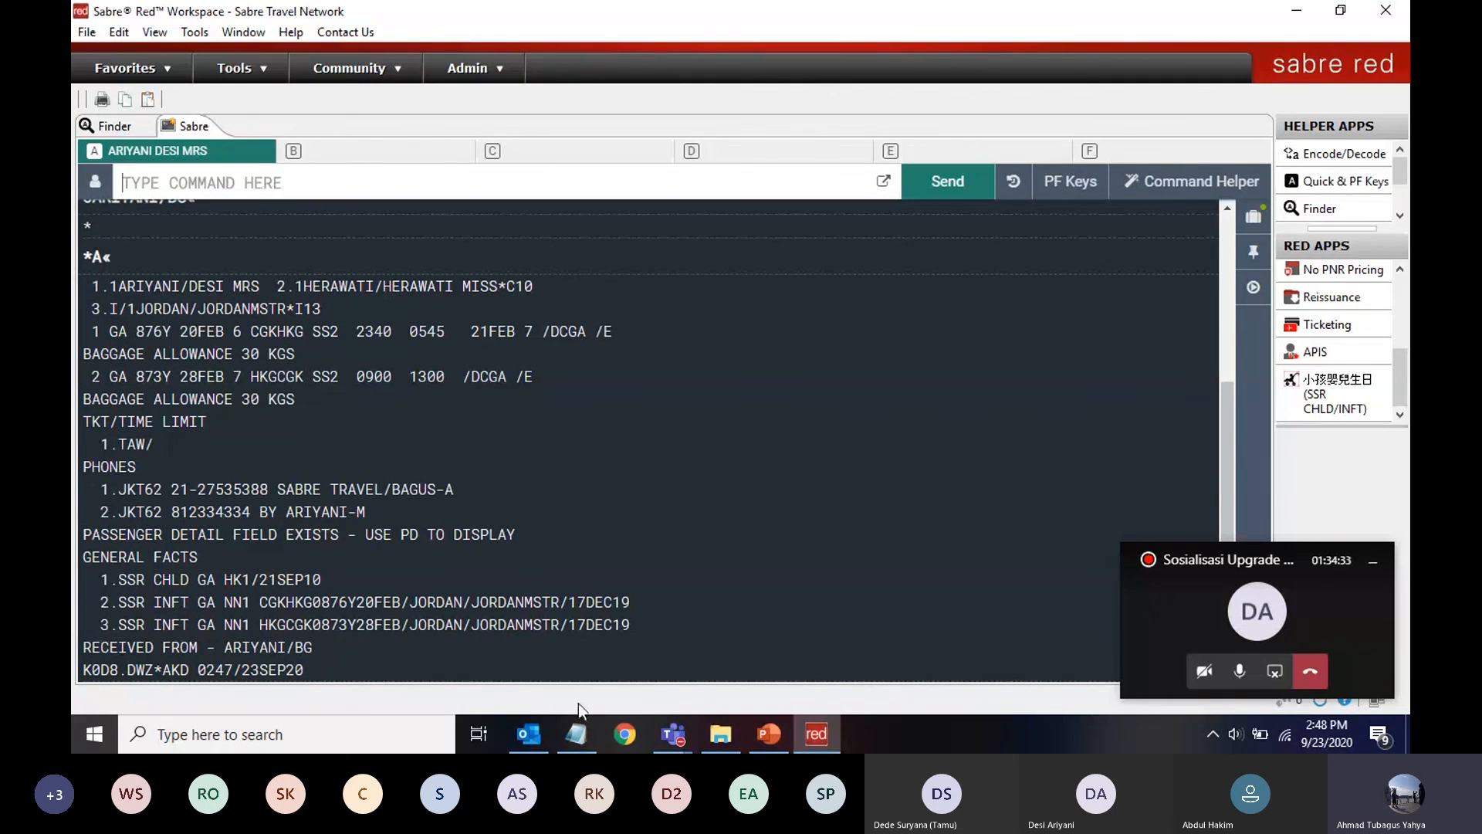
pyautogui.click(575, 736)
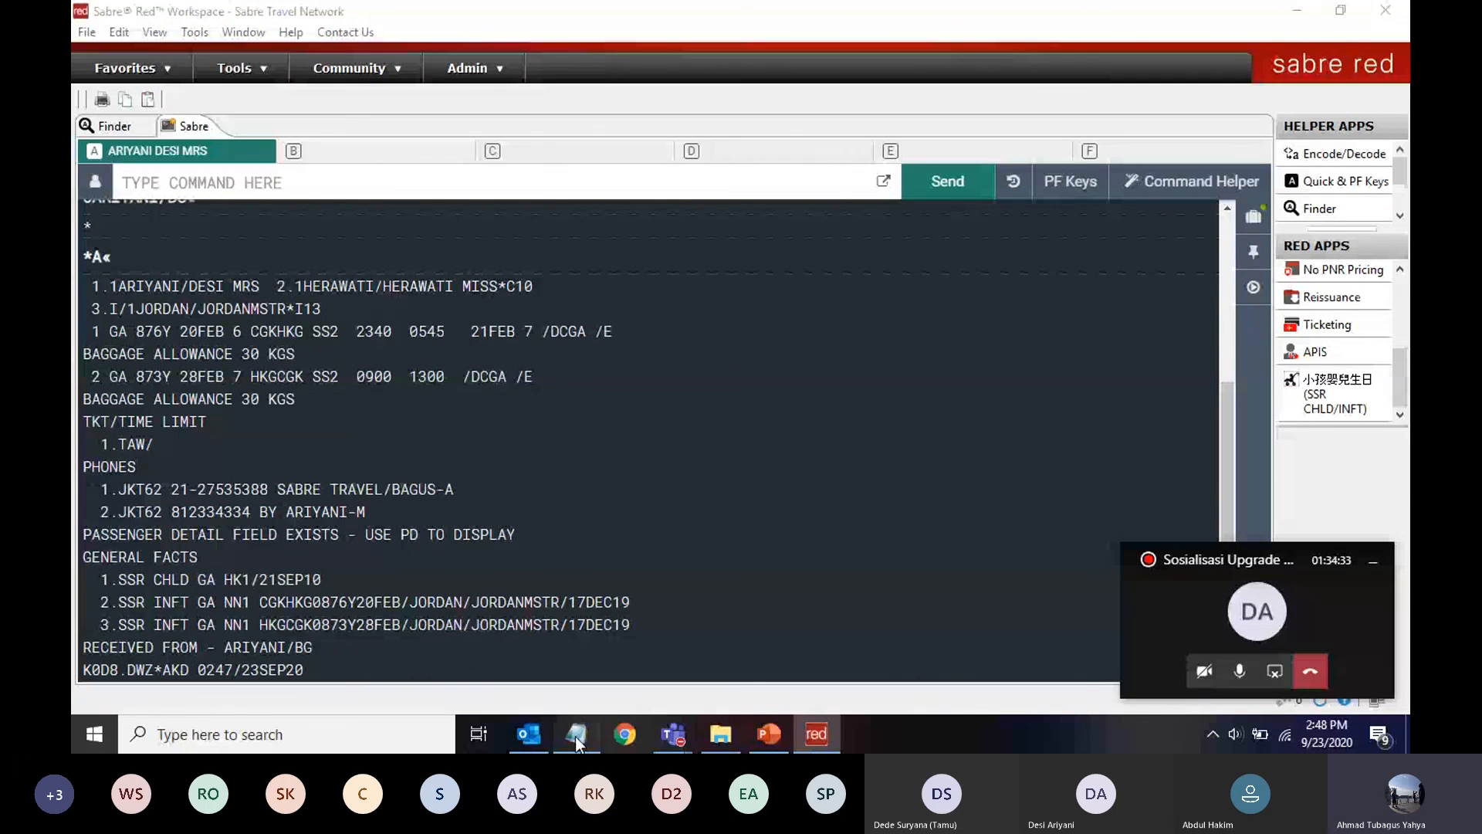
pyautogui.click(576, 736)
pyautogui.click(184, 671)
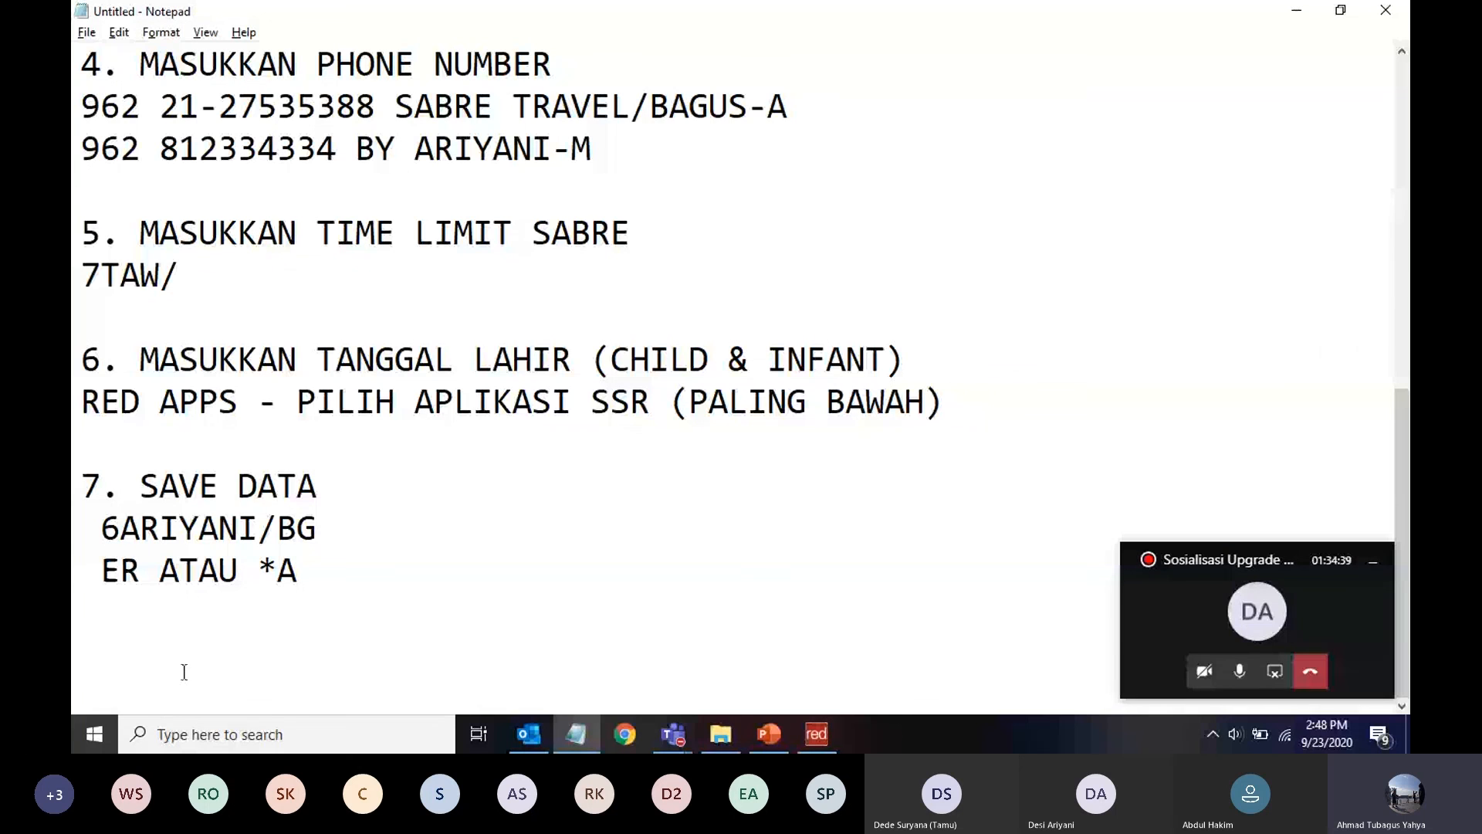